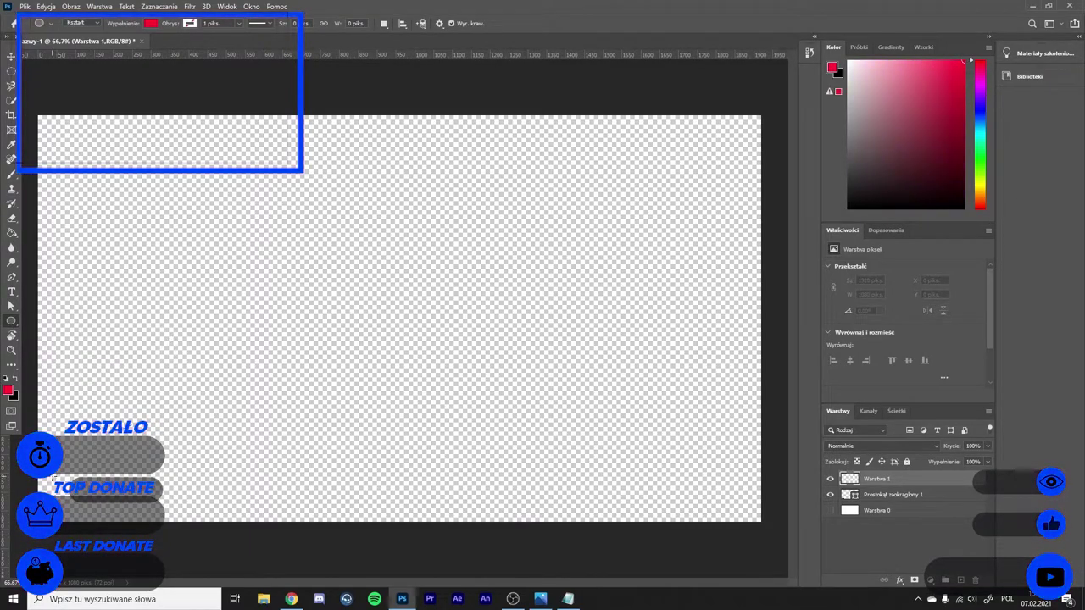
# Draw a red circle about 83 px in diameter over the bar's left end and nudge it up and to the right.
pyautogui.moveTo(62, 475); pyautogui.dragTo(94, 506)
pyautogui.press('v')
pyautogui.press('Up')
pyautogui.press('Right')
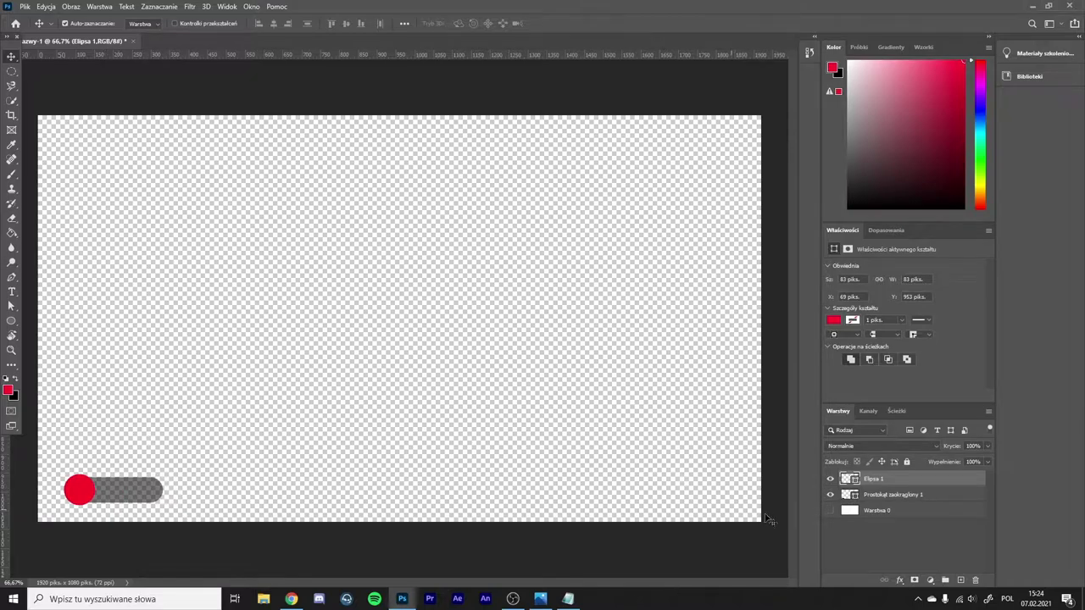
# Move the circle and bar together about 41 px left and 18 px down, and set the bar's opacity to 80%.
pyautogui.keyDown('shift'); pyautogui.click(899, 494); pyautogui.keyUp('shift')
pyautogui.hotkey('ctrl', 't')
pyautogui.moveTo(132, 489); pyautogui.dragTo(116, 497)
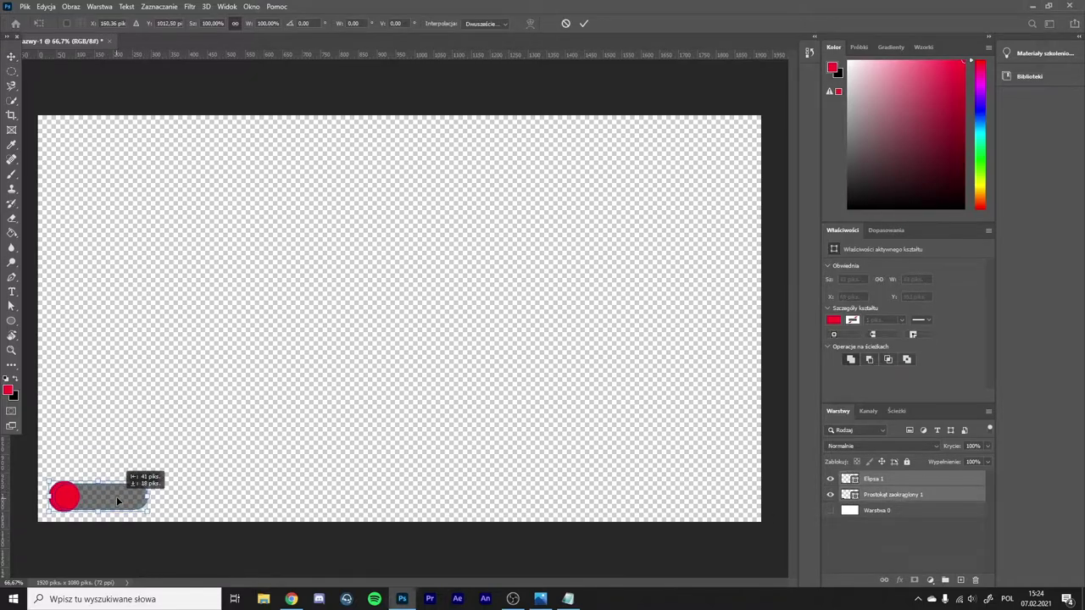
pyautogui.press('Return')
pyautogui.click(898, 495)
pyautogui.press('8')
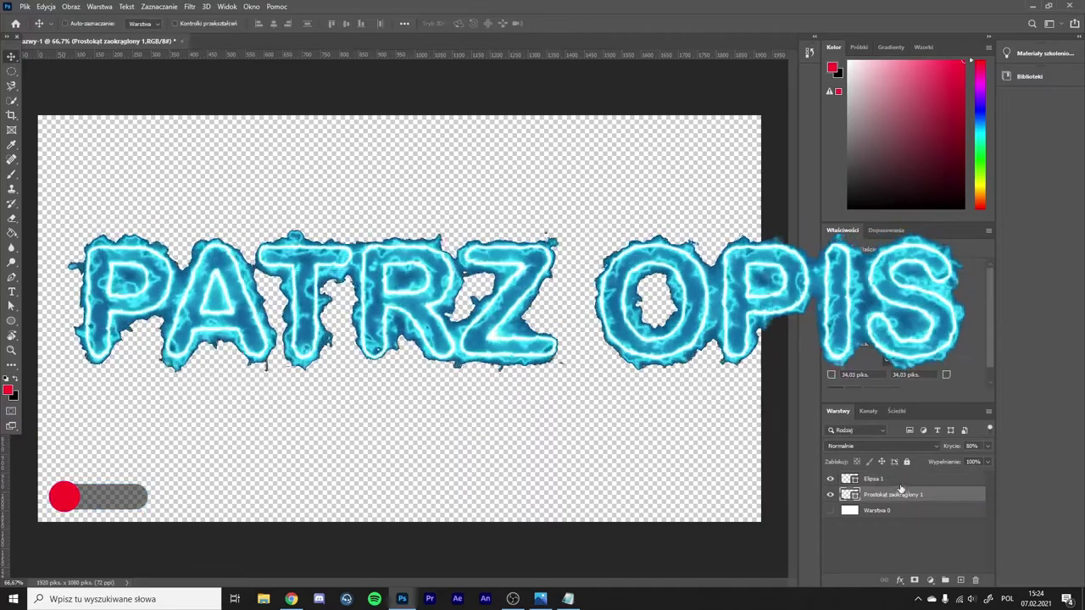
# Duplicate the circle-and-bar pair twice and stack the copies evenly above the original along the canvas's left side.
pyautogui.keyDown('shift'); pyautogui.click(900, 479); pyautogui.keyUp('shift')
pyautogui.hotkey('ctrl', 'j')
pyautogui.hotkey('ctrl', 't')
pyautogui.moveTo(107, 502); pyautogui.dragTo(117, 426)
pyautogui.press('Return')
pyautogui.hotkey('ctrl', 'j')
pyautogui.hotkey('ctrl', 't')
pyautogui.press('Return')
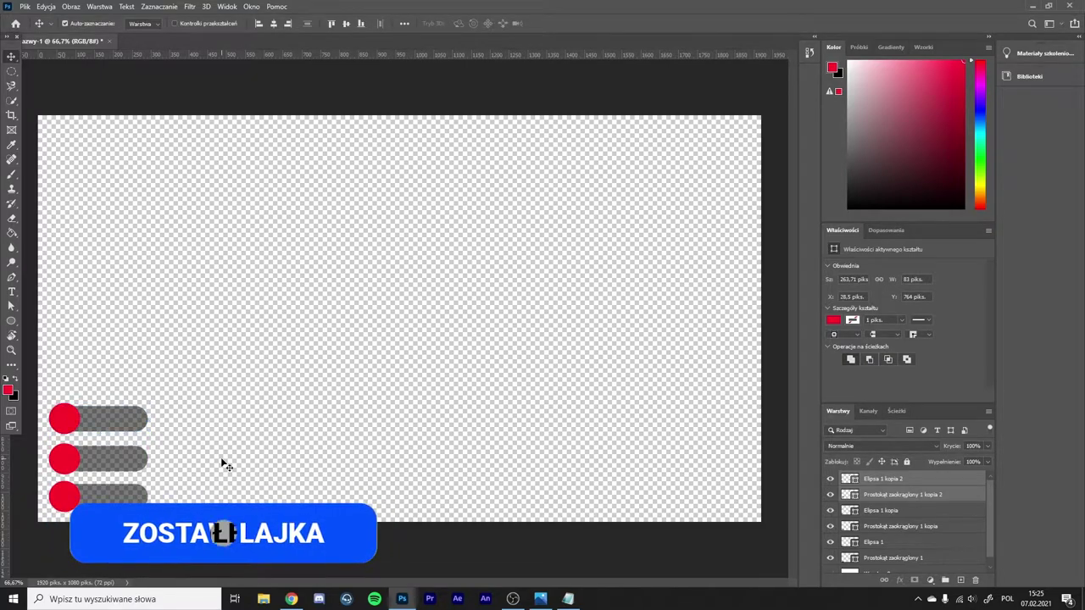
# Duplicate the circle-and-bar pair, move the copy to the canvas's lower-right corner and flip it horizontally.
pyautogui.hotkey('ctrl', 'j')
pyautogui.hotkey('ctrl', 't')
pyautogui.moveTo(127, 420); pyautogui.dragTo(710, 503)
pyautogui.rightClick(621, 453)
pyautogui.click(654, 448)
pyautogui.press('Return')
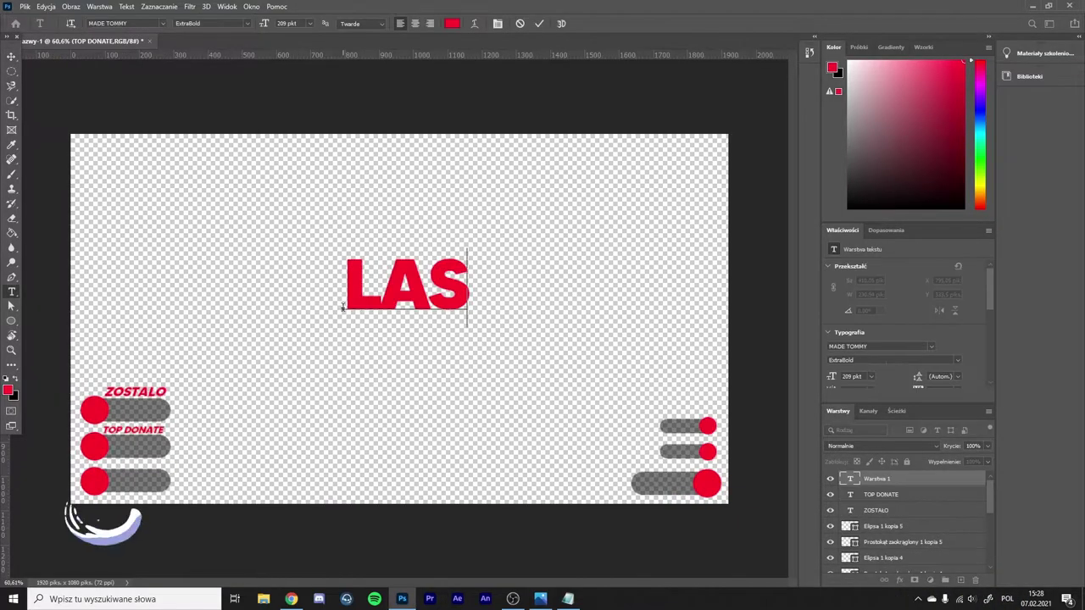
# Add the label "LAST DONATE" in red MADE TOMMY ExtraBold at 209 pt in the middle of the canvas.
pyautogui.write('TOP D')
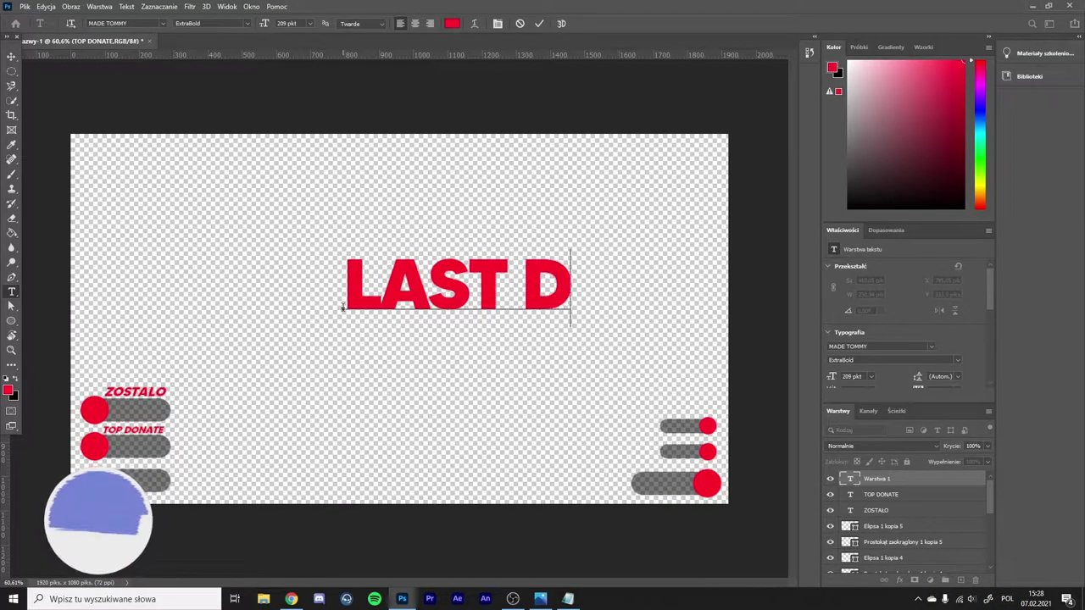
pyautogui.write('ONA')
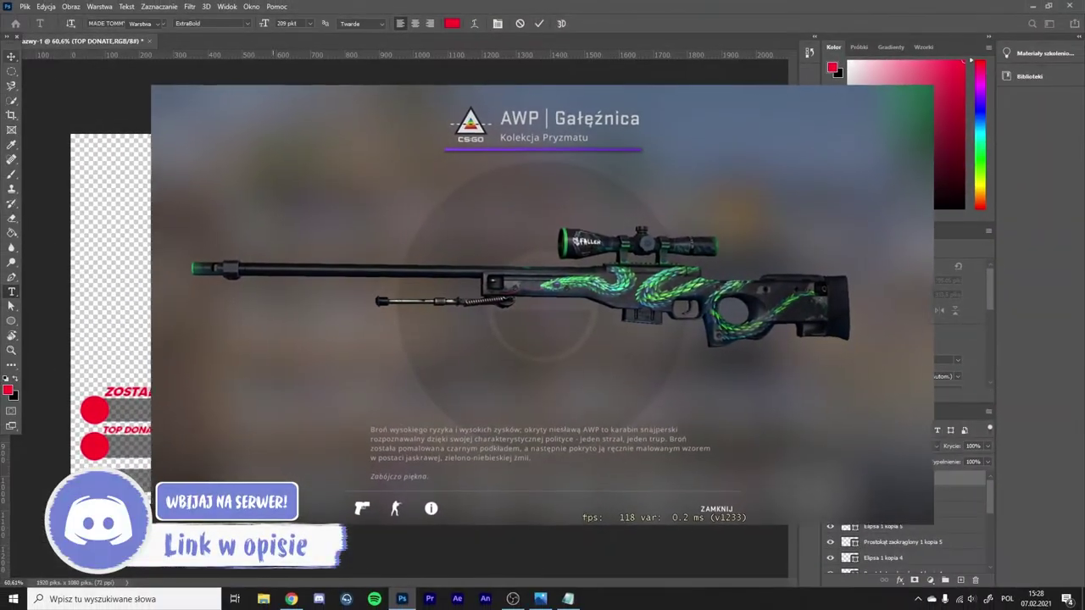
pyautogui.press('v')
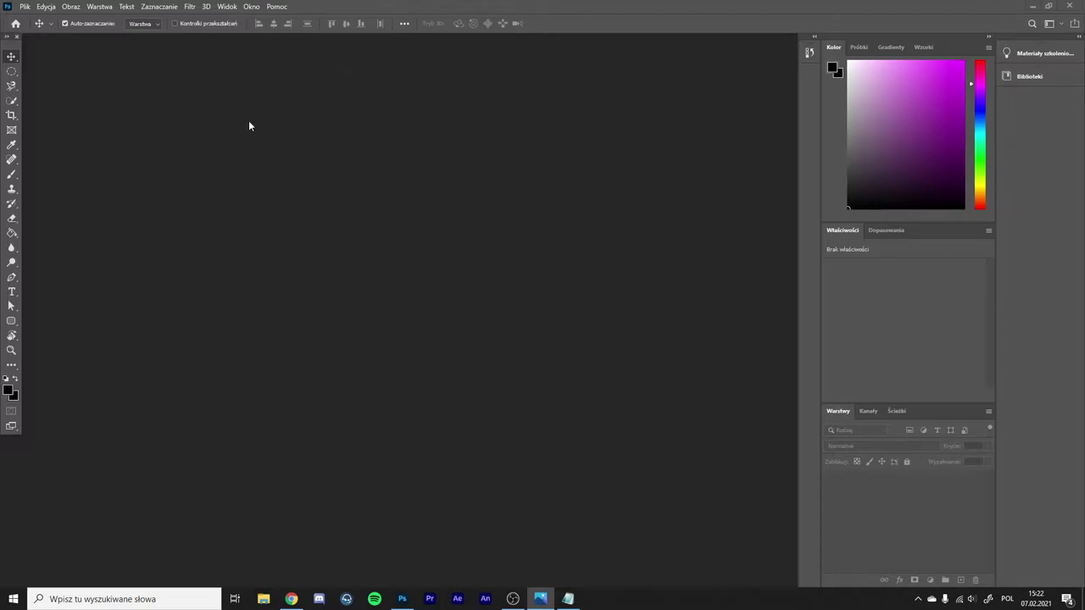
# Create a new 1920 × 1080 px document at 72 ppi in RGB colour.
pyautogui.click(25, 6)
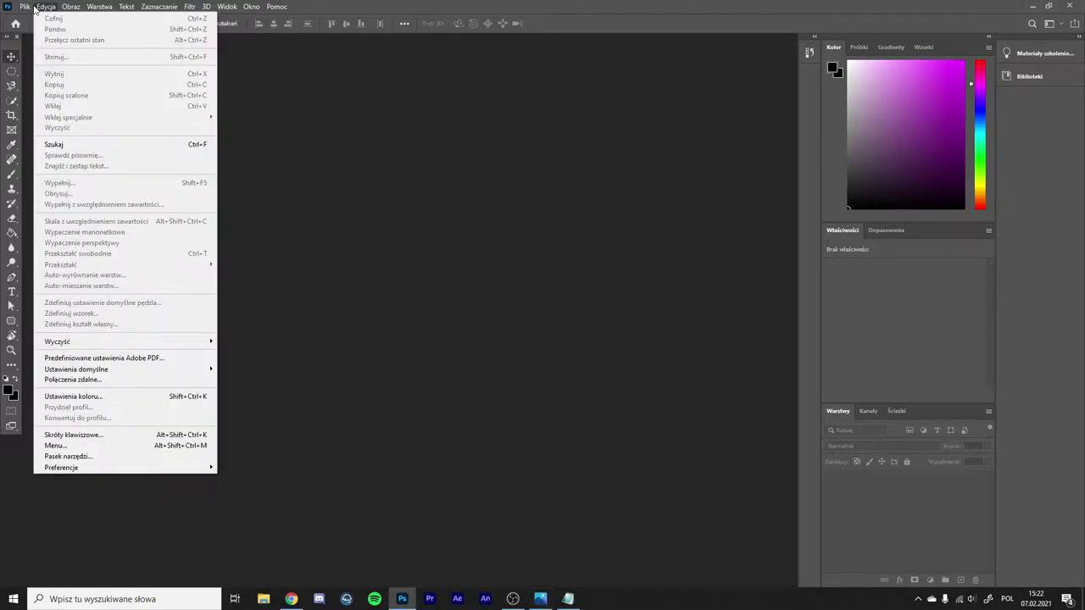
pyautogui.click(31, 18)
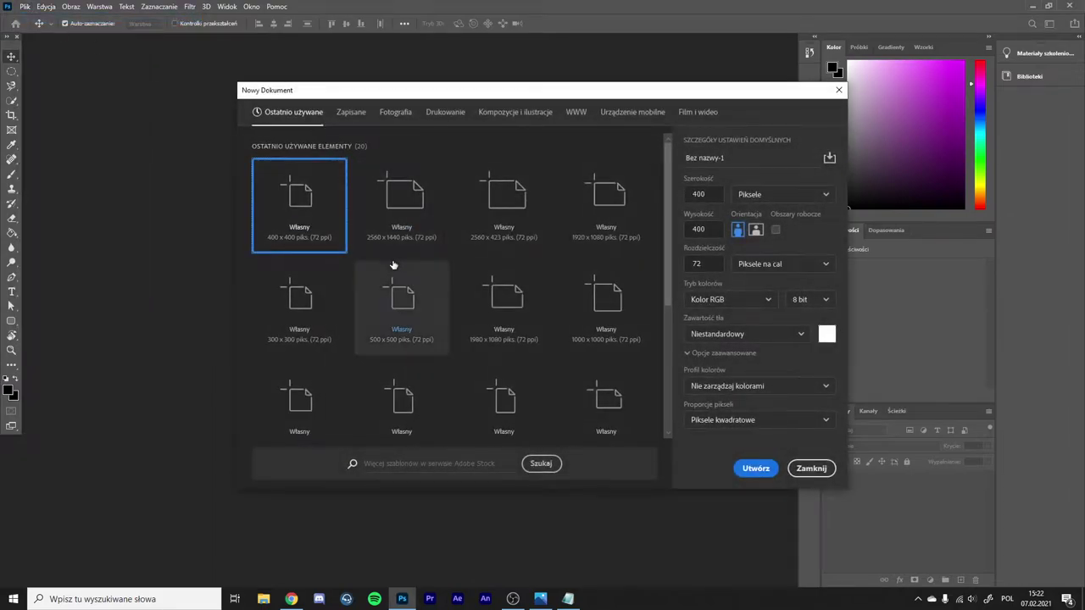
pyautogui.click(602, 208)
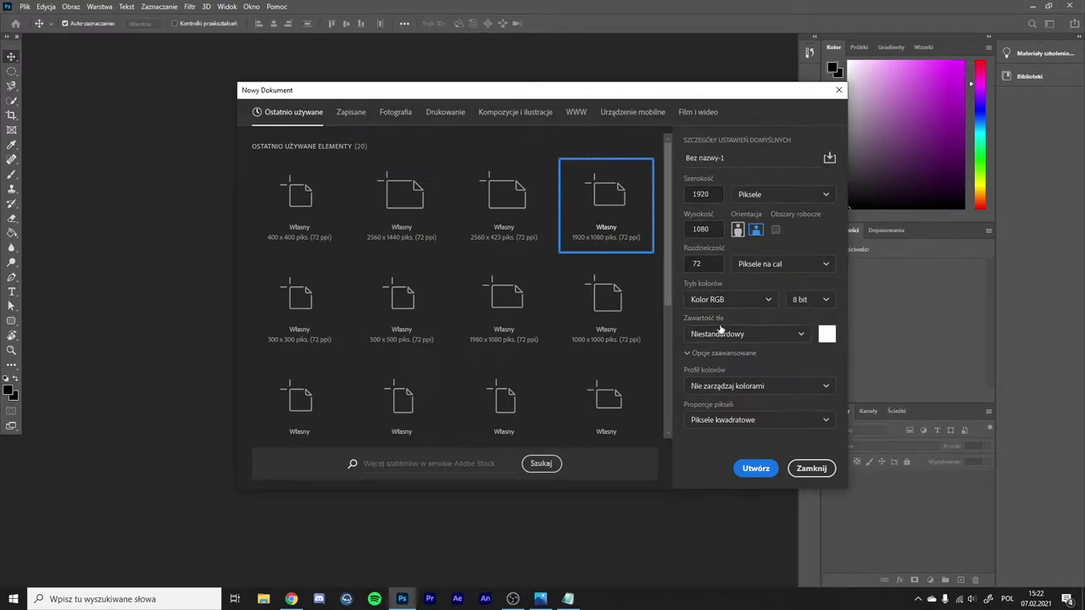
pyautogui.click(757, 470)
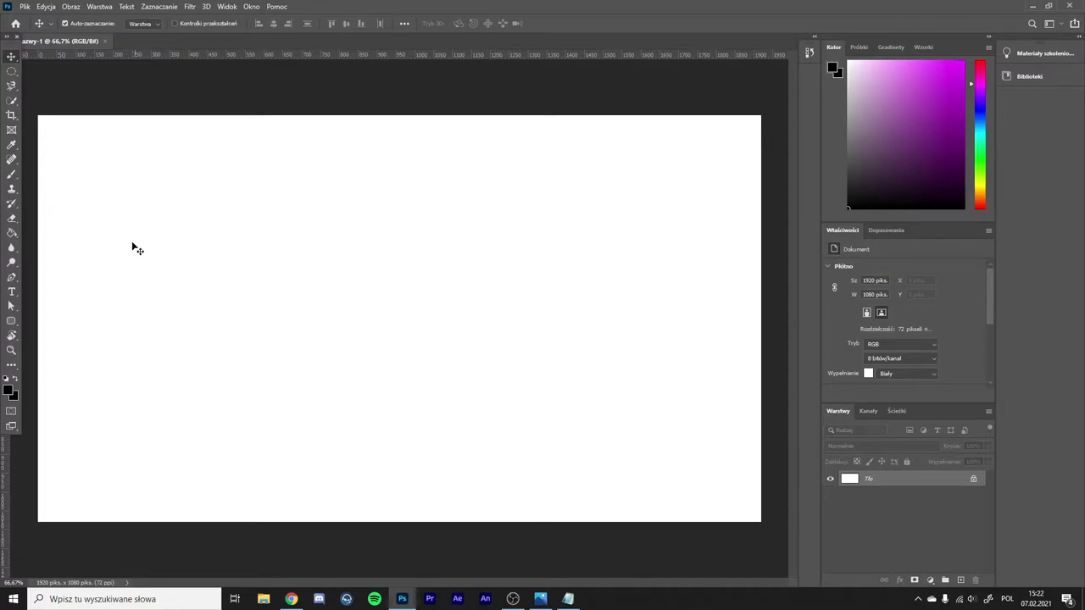
# Add an empty layer above the background and choose the Rounded Rectangle tool with a near-black colour.
pyautogui.click(12, 321)
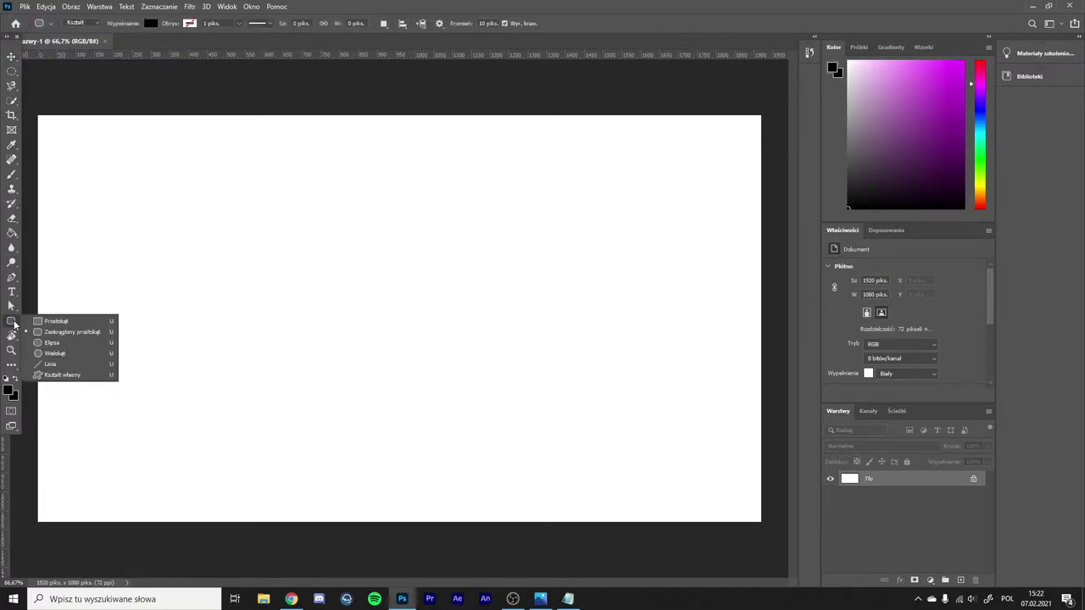
pyautogui.click(55, 333)
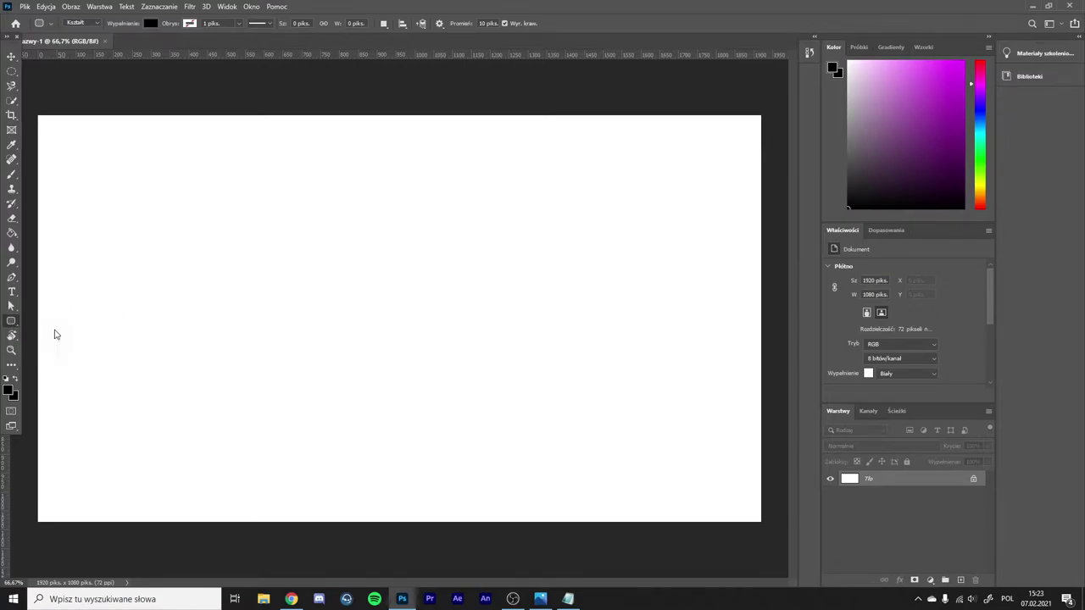
pyautogui.click(957, 579)
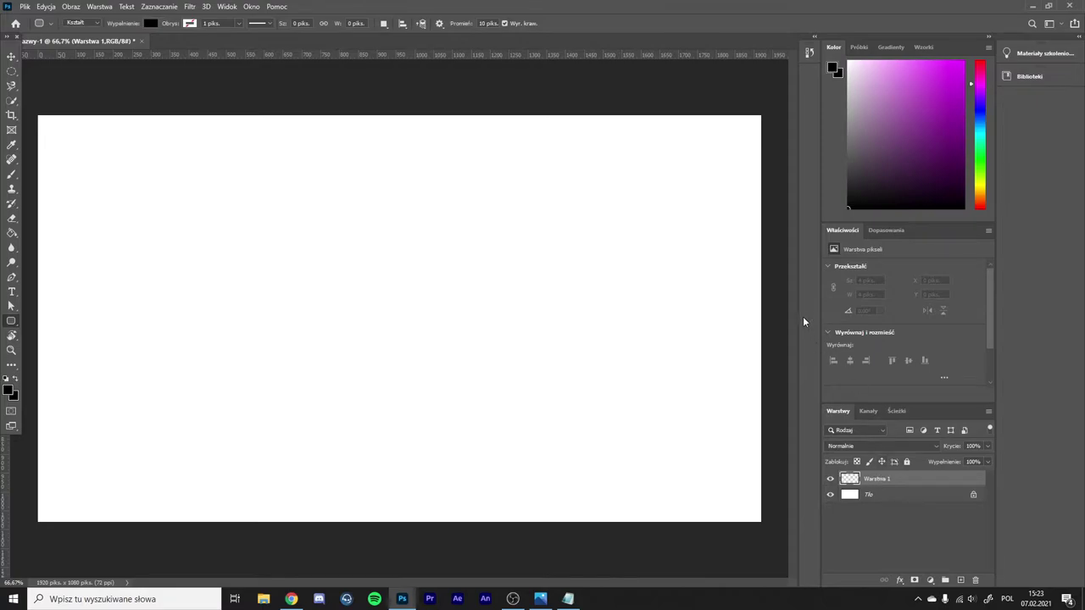
pyautogui.click(852, 205)
# Unlock the white background layer and hide it.
pyautogui.click(830, 495)
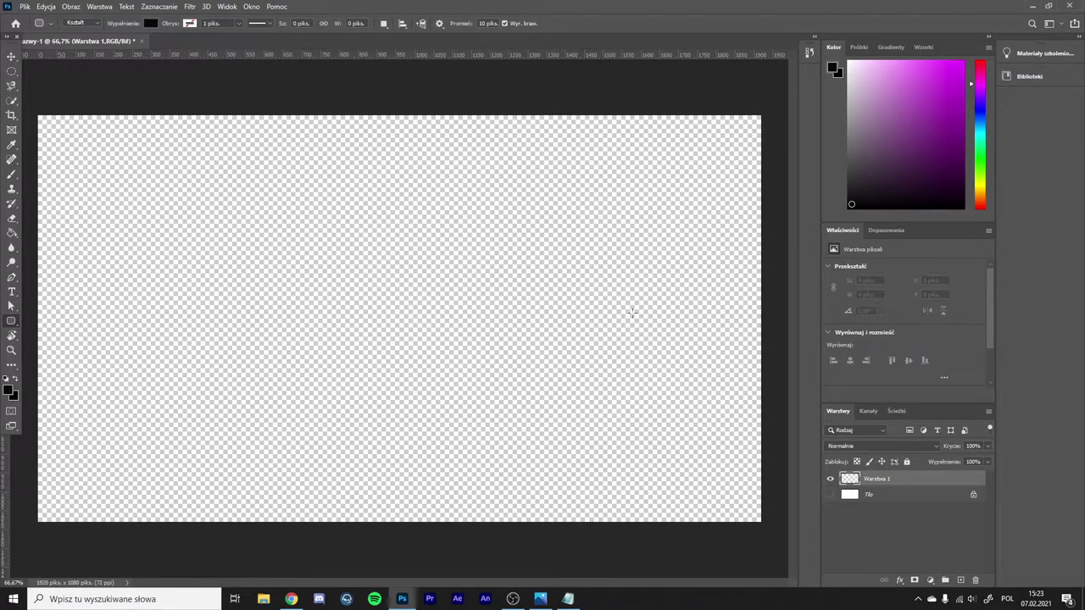
pyautogui.click(973, 495)
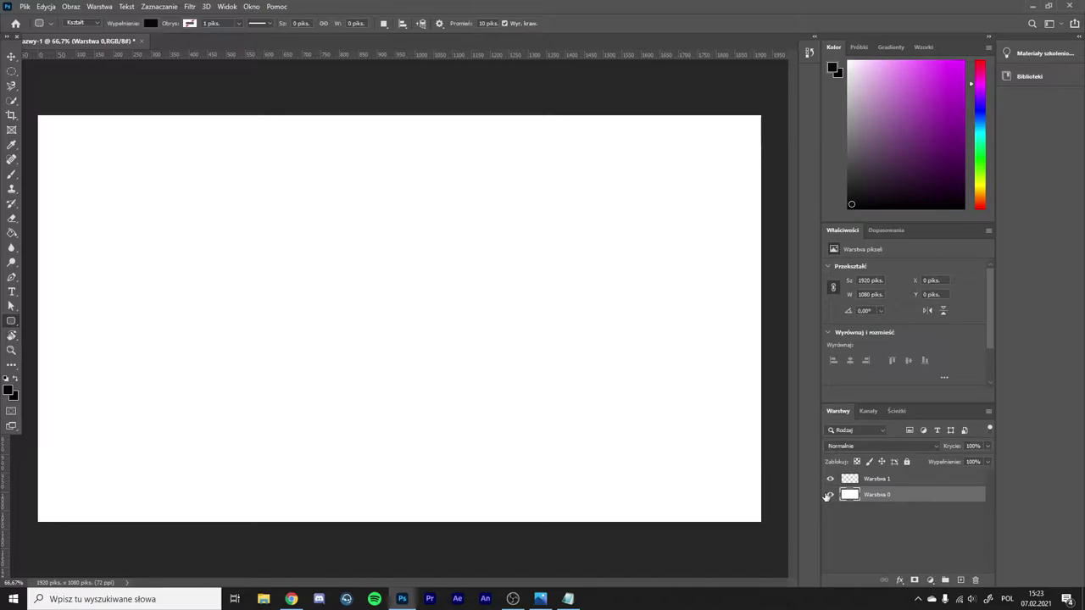
pyautogui.click(830, 495)
# Draw a black rounded rectangle about 287 × 78 px in the canvas's lower-left area and set its corner radii to 80 px.
pyautogui.moveTo(82, 381); pyautogui.dragTo(189, 409)
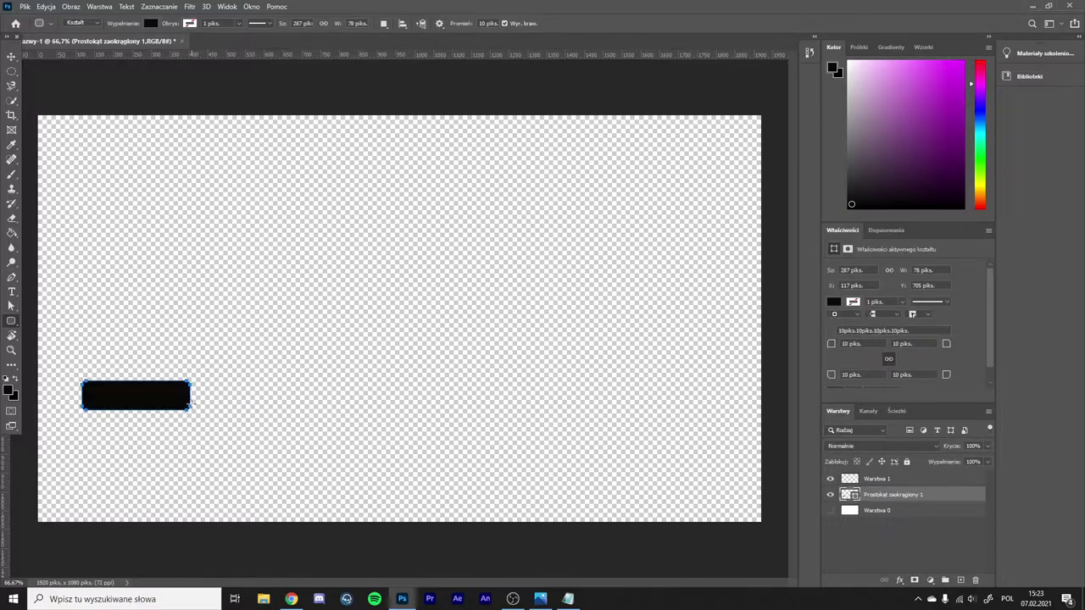
pyautogui.click(11, 56)
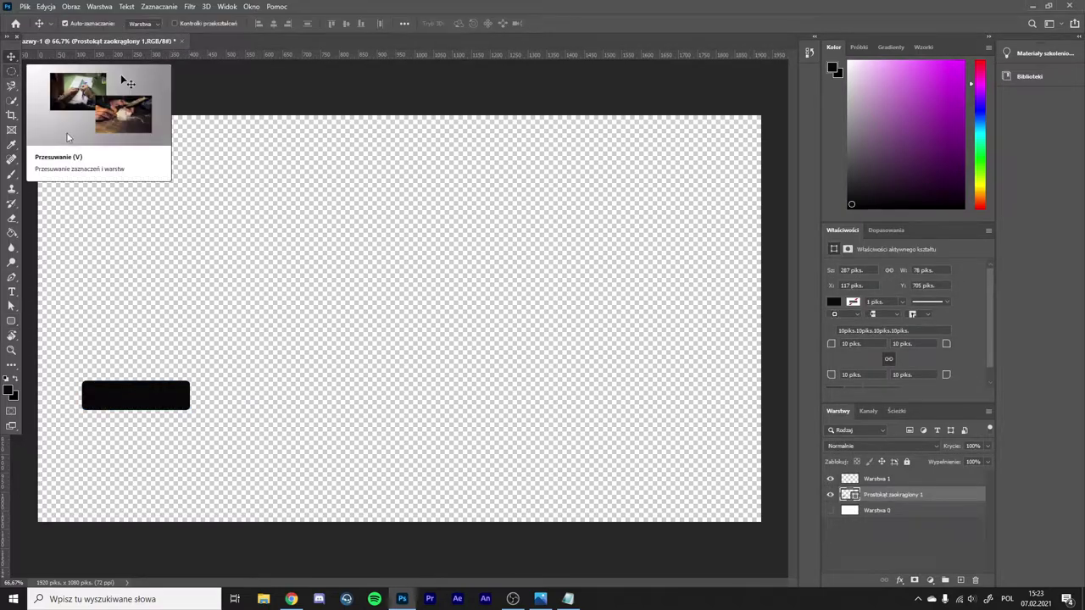
pyautogui.click(913, 331)
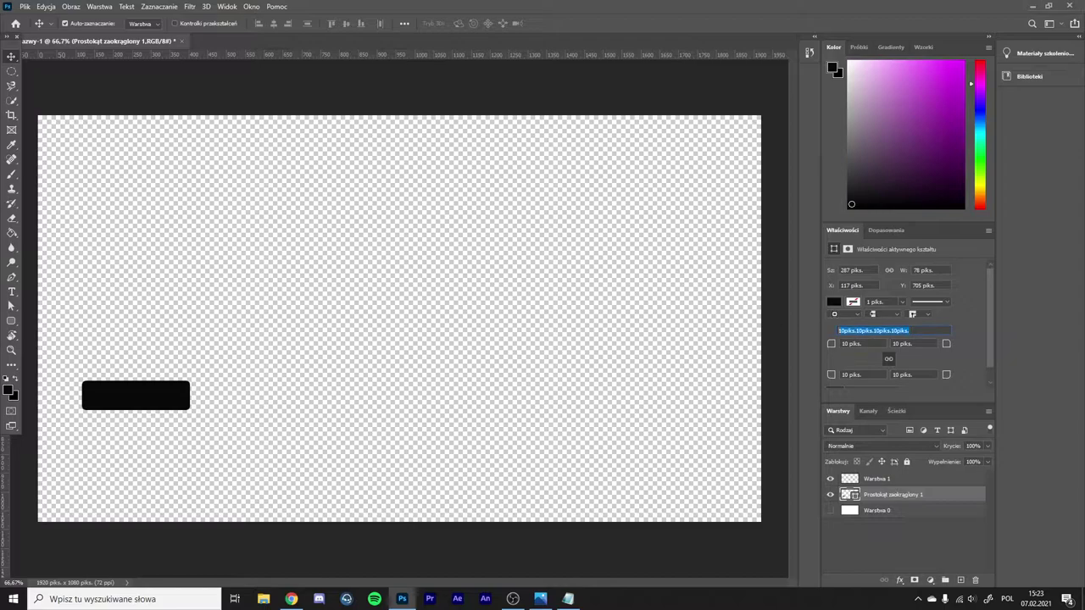
pyautogui.write('80')
pyautogui.press('Return')
# Move the bar near the canvas's lower-left corner and scale it down to about 250 × 68 px.
pyautogui.moveTo(157, 398); pyautogui.dragTo(122, 488)
pyautogui.hotkey('ctrl', 't')
pyautogui.press('Return')
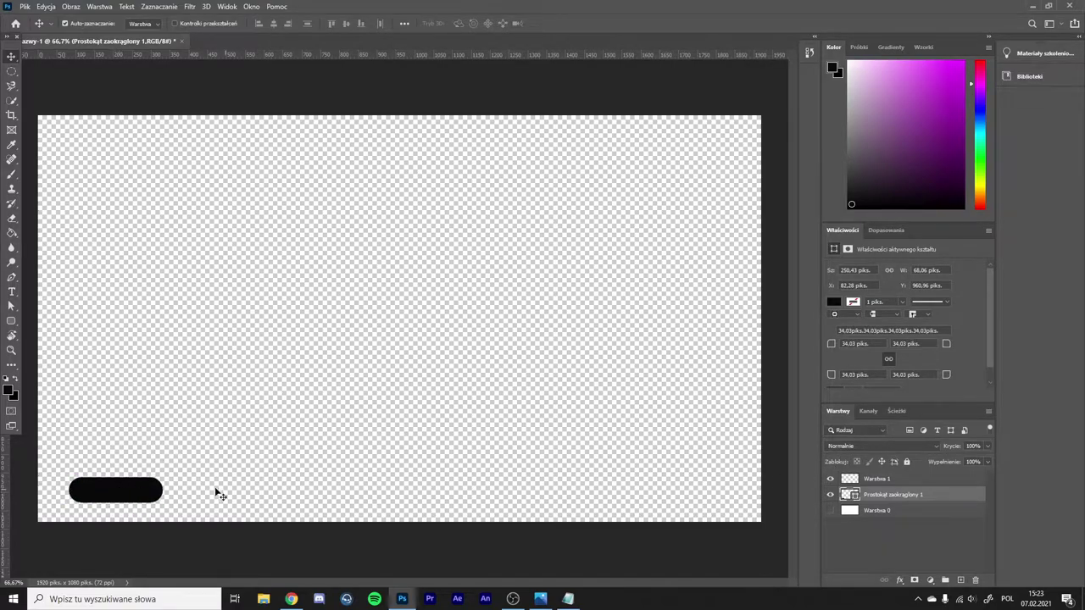
# Delete the empty layer above the bar and set the bar's opacity to 80%.
pyautogui.click(852, 480)
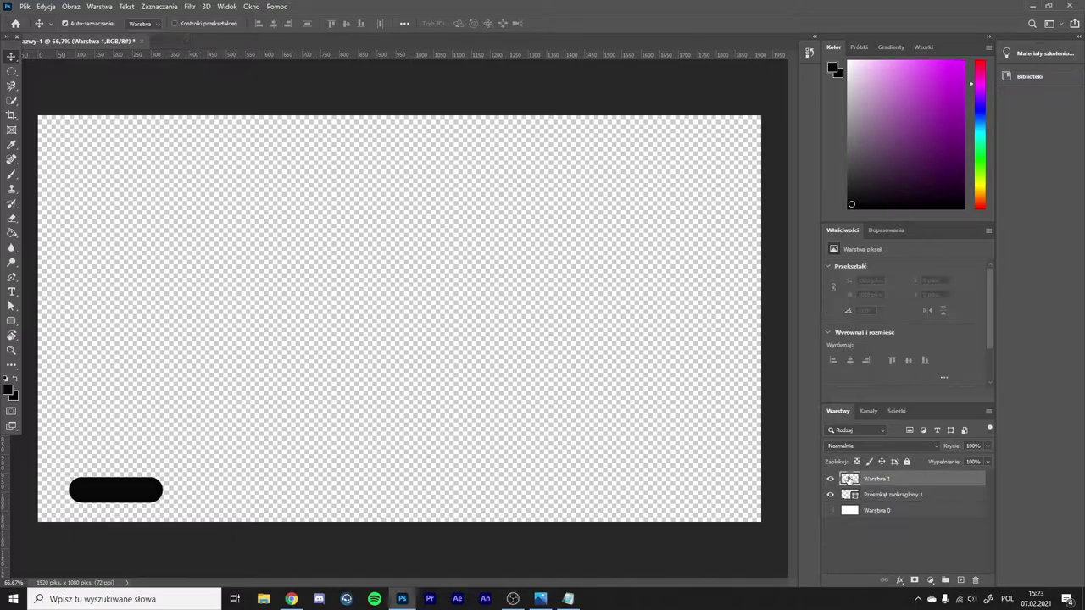
pyautogui.press('Delete')
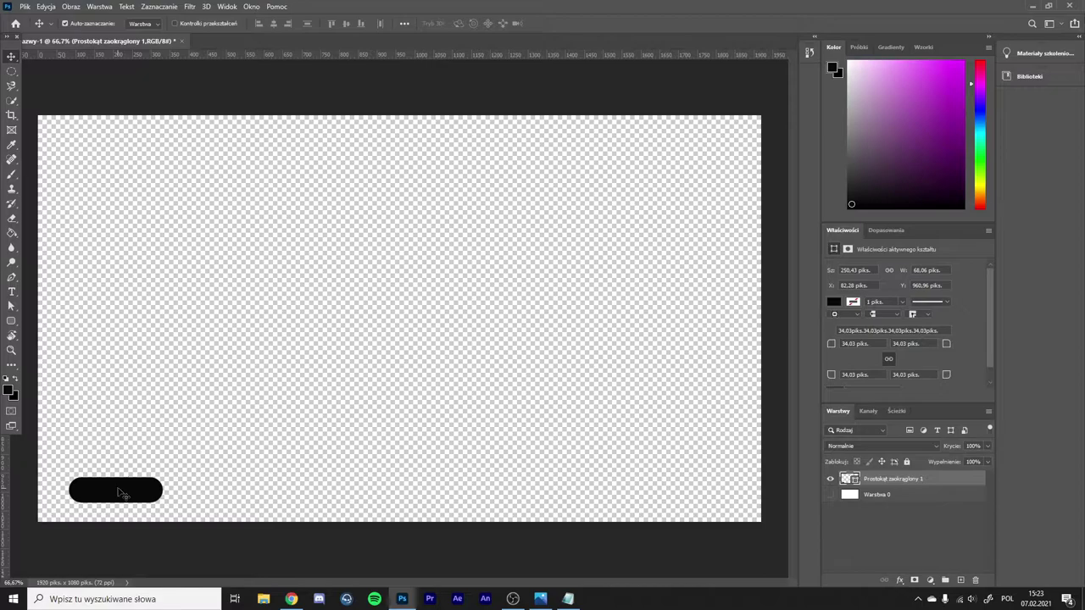
pyautogui.click(974, 446)
pyautogui.write('80')
pyautogui.press('Return')
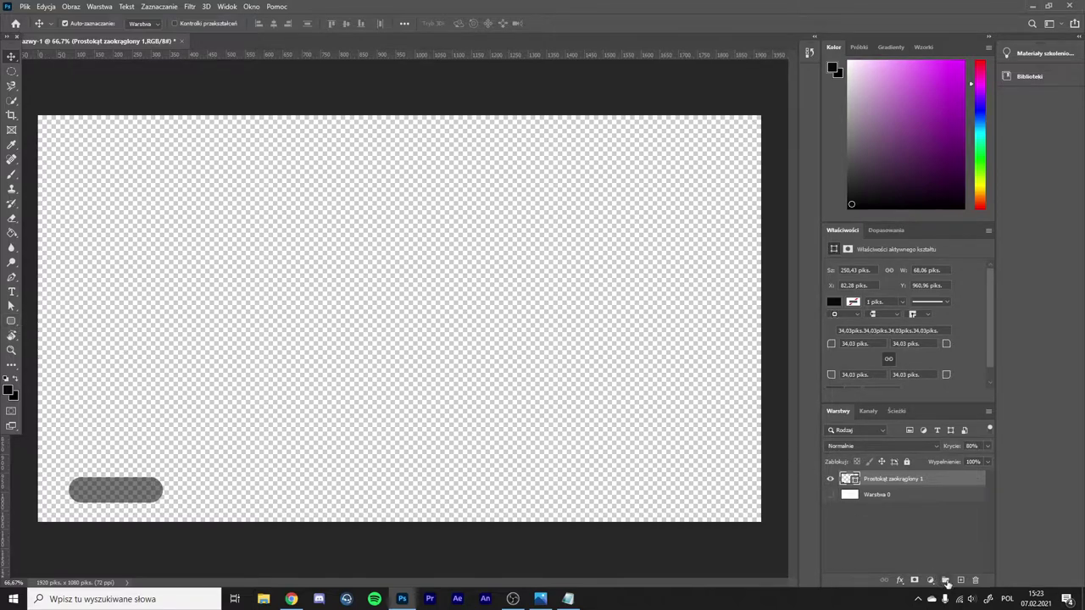
# Add a new layer above the bar and choose the Ellipse tool with a bright red fill.
pyautogui.click(961, 581)
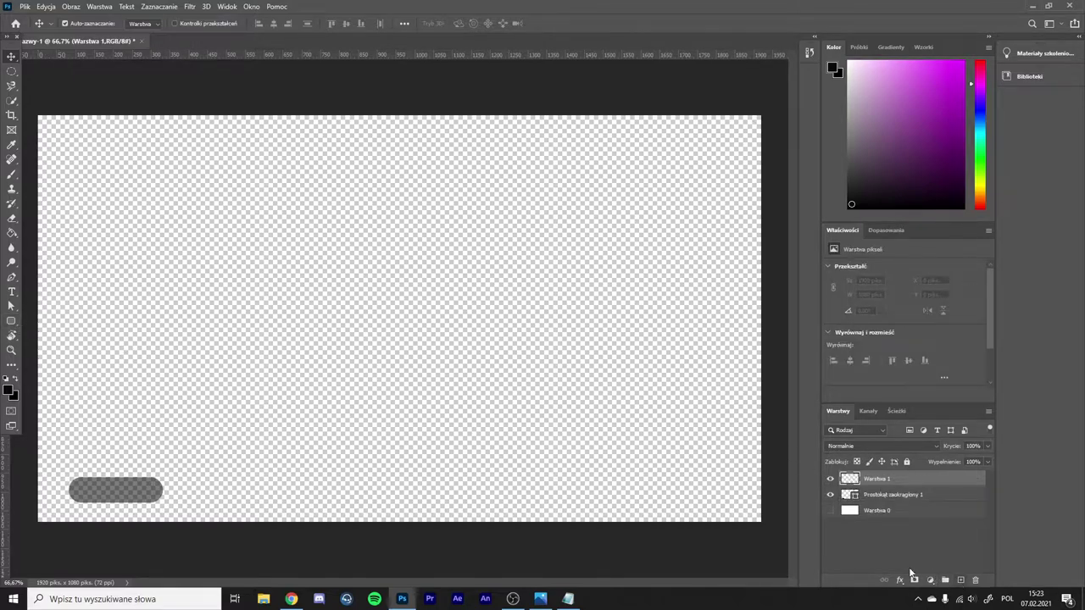
pyautogui.click(10, 321)
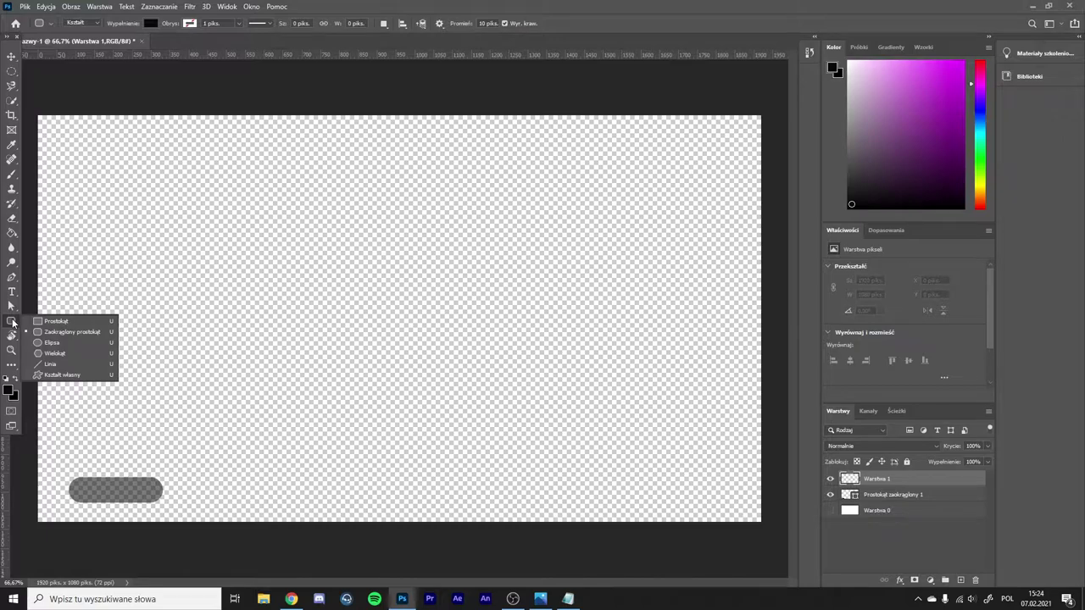
pyautogui.click(46, 343)
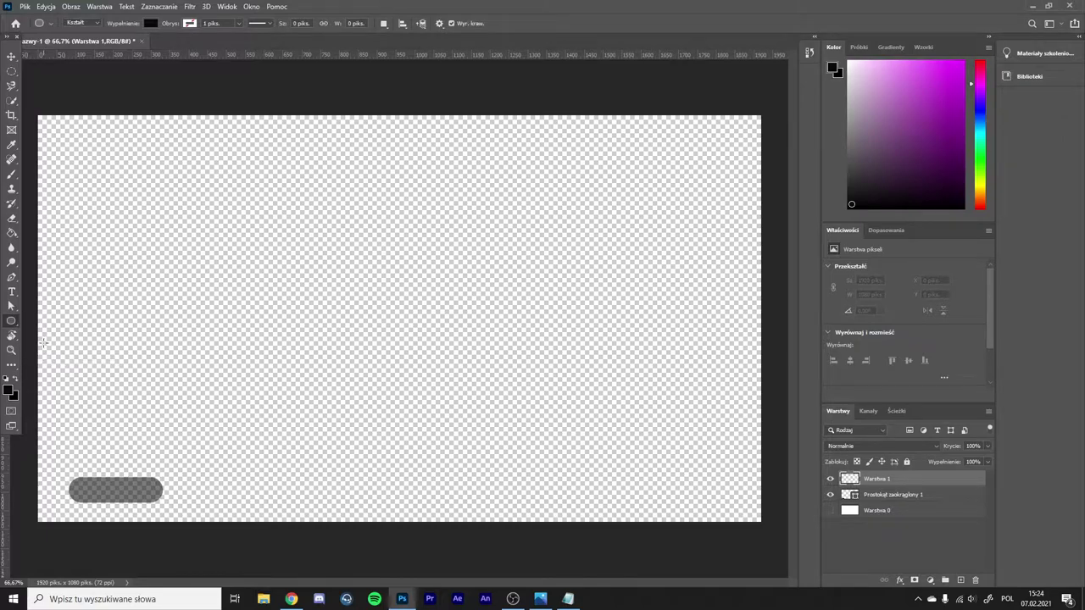
pyautogui.moveTo(981, 76); pyautogui.dragTo(983, 57)
pyautogui.click(955, 64)
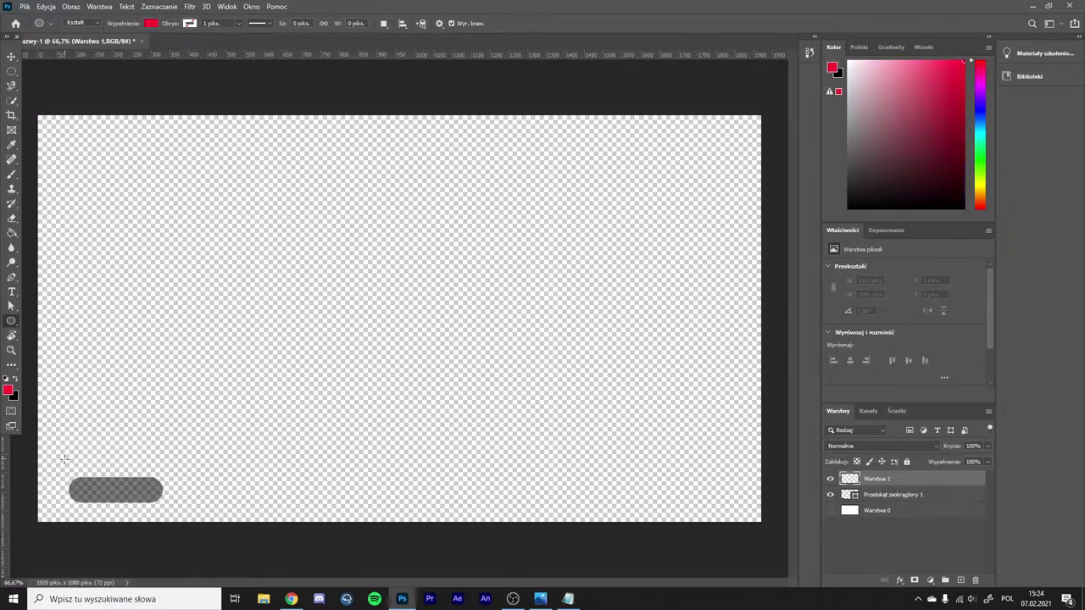
# Draw a red circle about 83 px wide over the bar's left end and nudge it right and up into place.
pyautogui.moveTo(54, 479); pyautogui.dragTo(81, 492)
pyautogui.click(11, 56)
pyautogui.press('Right')
pyautogui.press('Up')
pyautogui.press('Right')
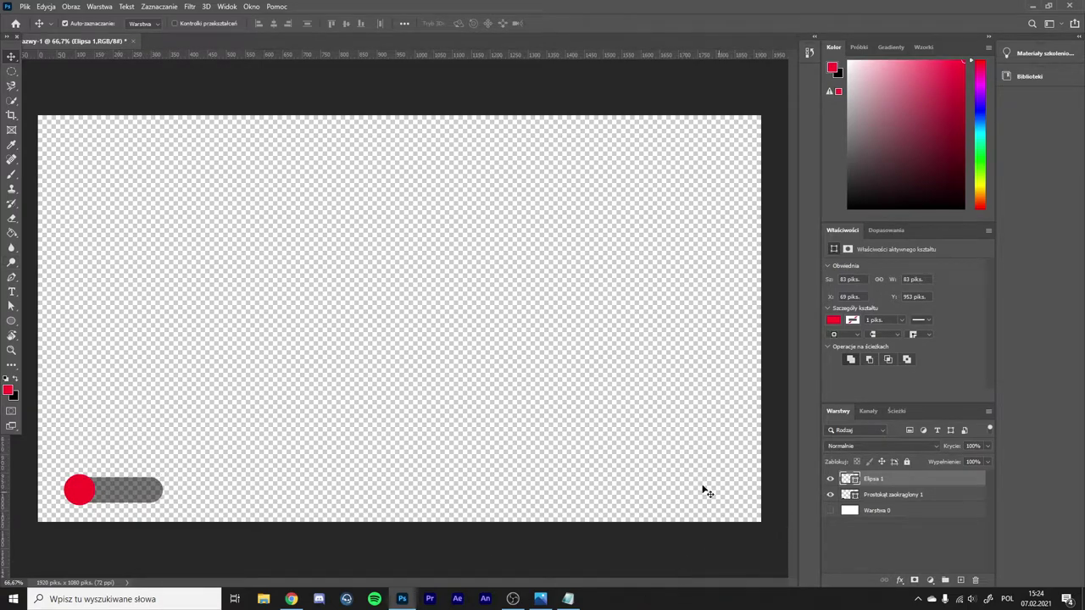
# Move the red circle and the bar together about 40 px left and 18 px down, closer to the canvas corner.
pyautogui.keyDown('shift'); pyautogui.click(906, 495); pyautogui.keyUp('shift')
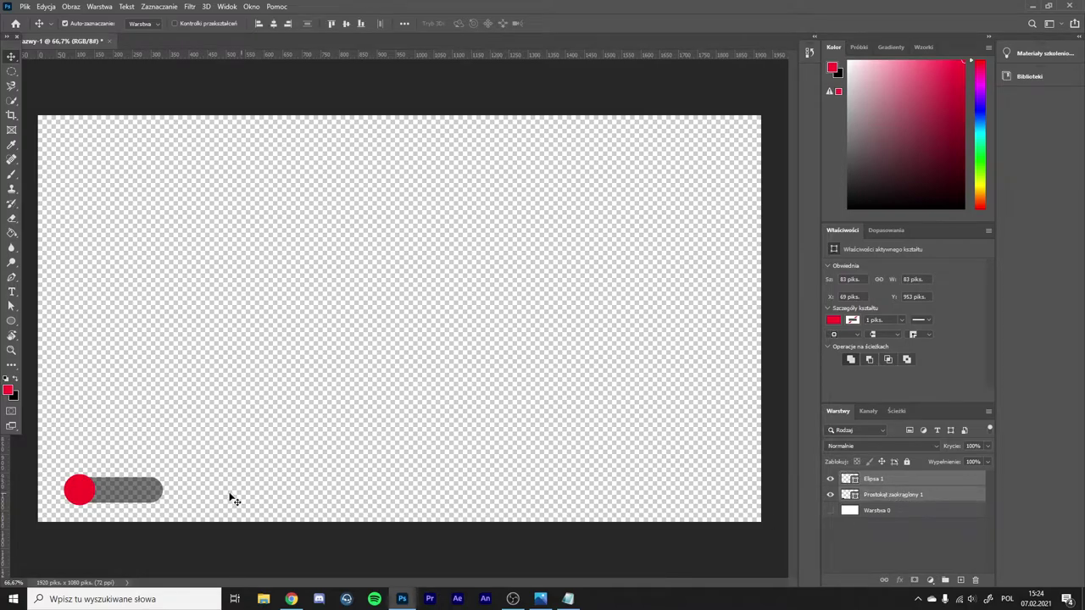
pyautogui.press('ctrl')
pyautogui.hotkey('ctrl', 't')
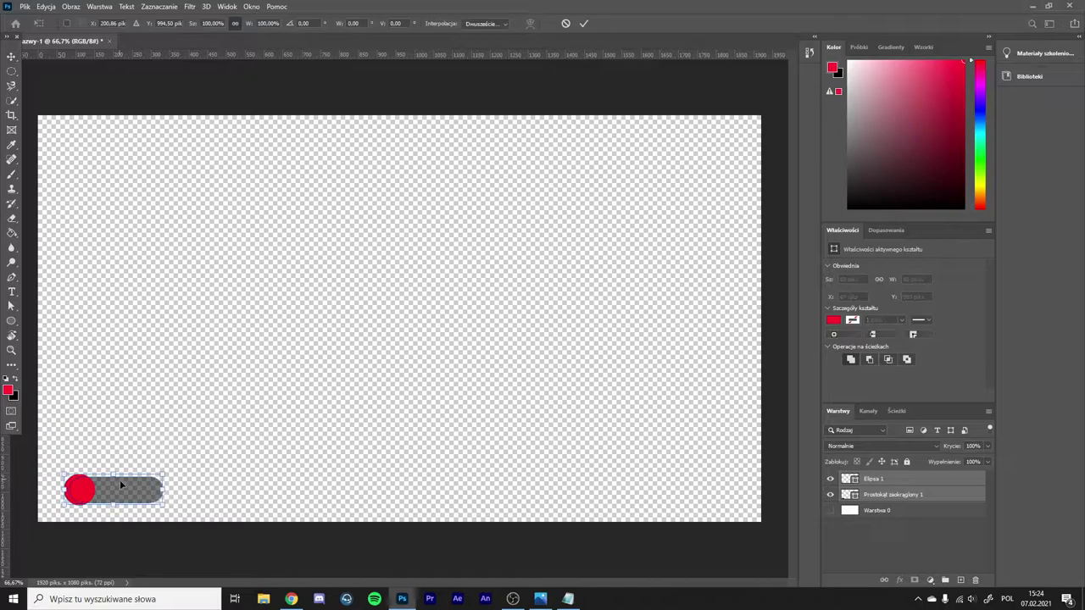
pyautogui.moveTo(130, 489)
pyautogui.mouseDown()
pyautogui.moveTo(140, 474)
pyautogui.moveTo(116, 496)
pyautogui.mouseUp()
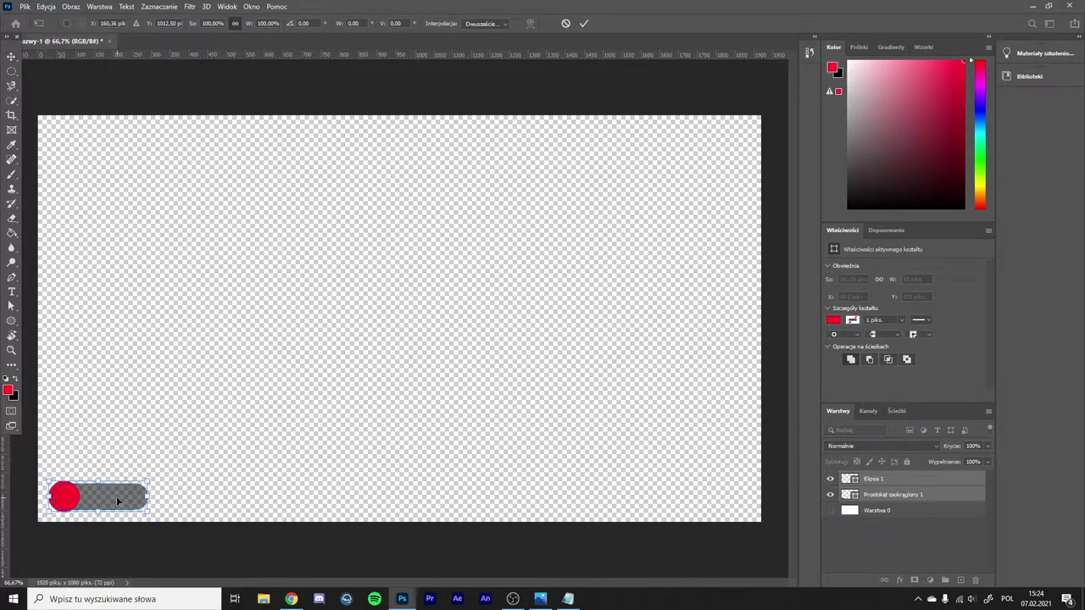
# Duplicate the red circle and rounded bar layers together.
pyautogui.click(909, 496)
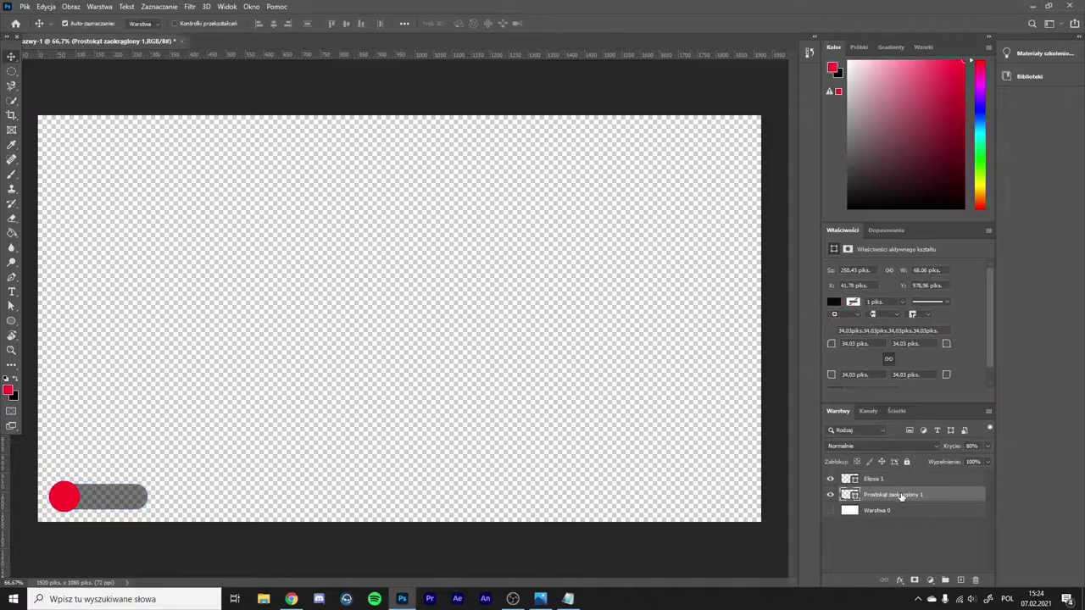
pyautogui.keyDown('shift'); pyautogui.click(901, 480); pyautogui.keyUp('shift')
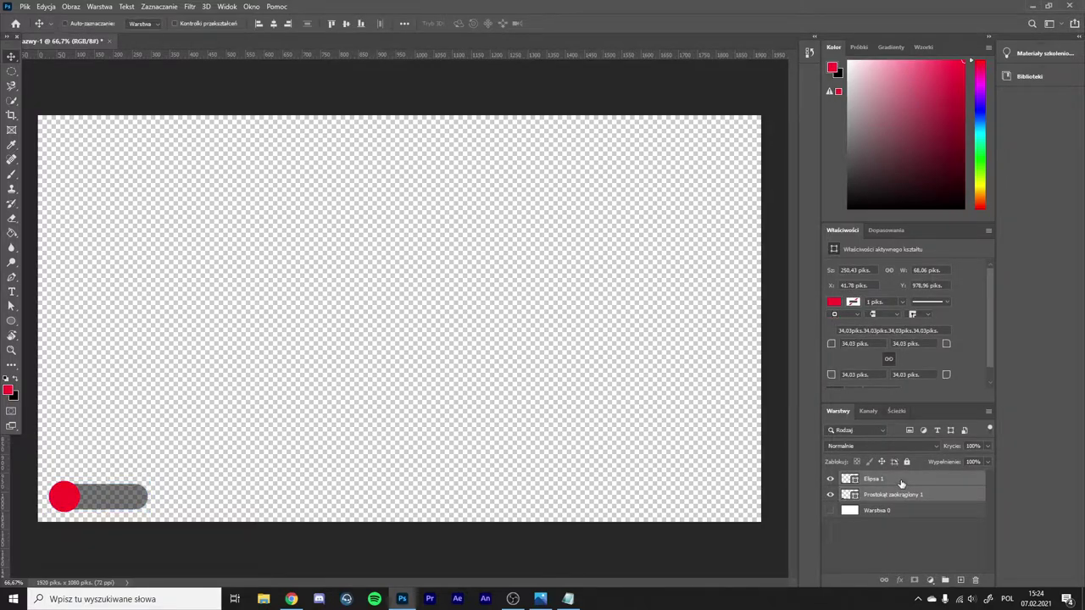
pyautogui.hotkey('ctrl', 'j')
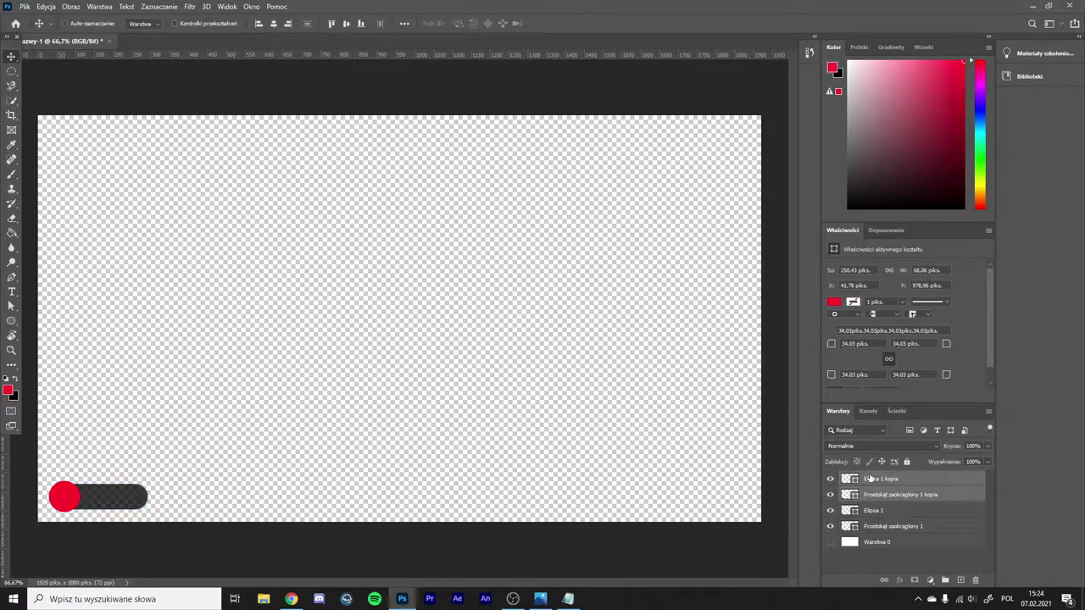
# Move the duplicated red circle and bar straight up so they sit just above the original pair.
pyautogui.hotkey('ctrl', 't')
pyautogui.moveTo(106, 499); pyautogui.dragTo(108, 463)
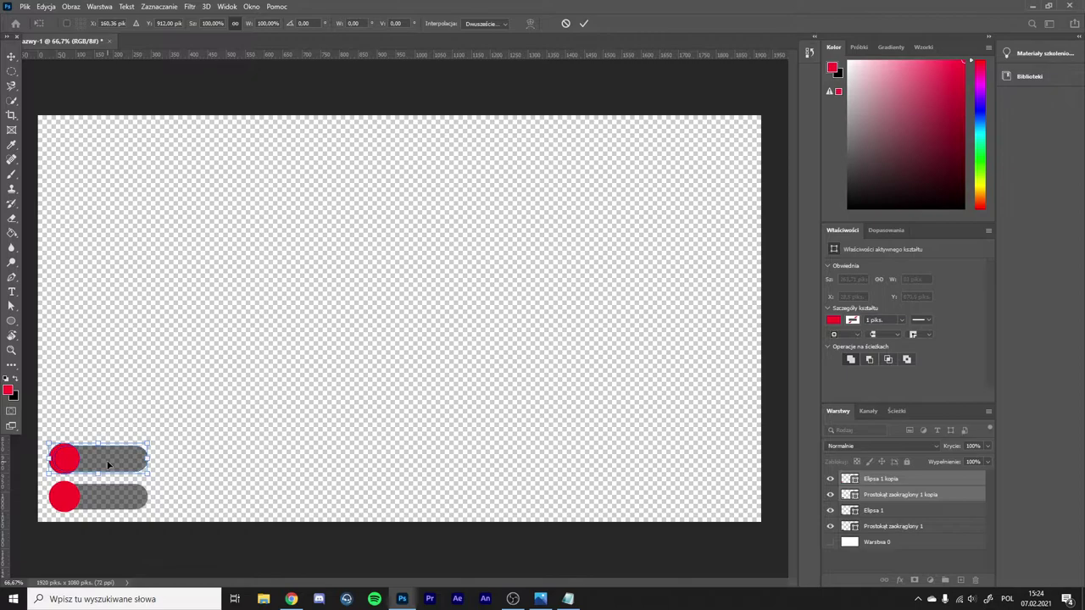
pyautogui.press('Return')
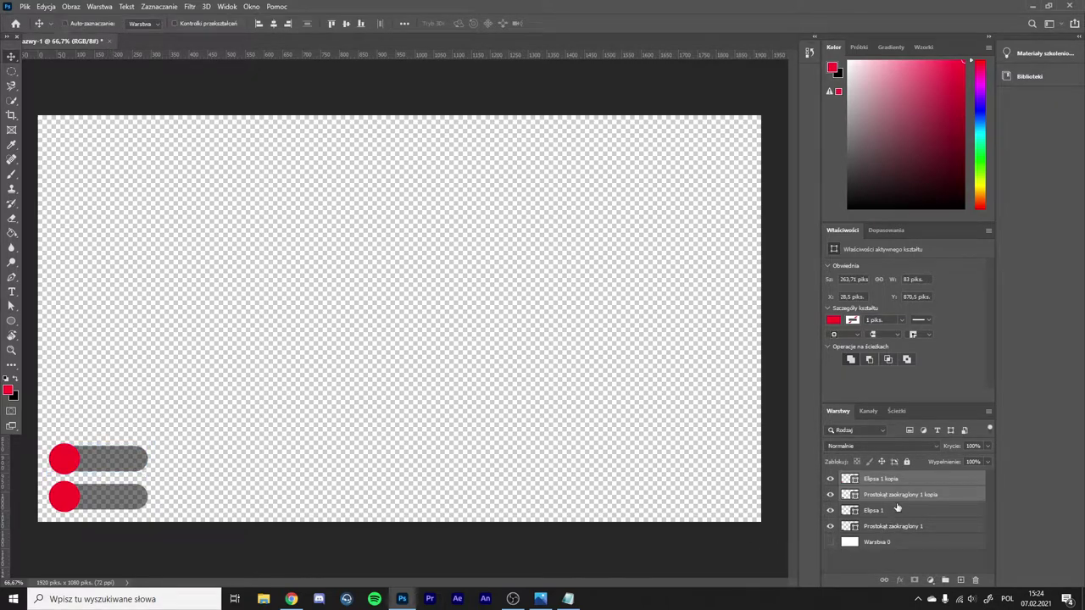
# Duplicate the upper circle-and-bar pair and move the copy about 106 px up to form a stack of three.
pyautogui.hotkey('ctrl', 'j')
pyautogui.hotkey('ctrl', 't')
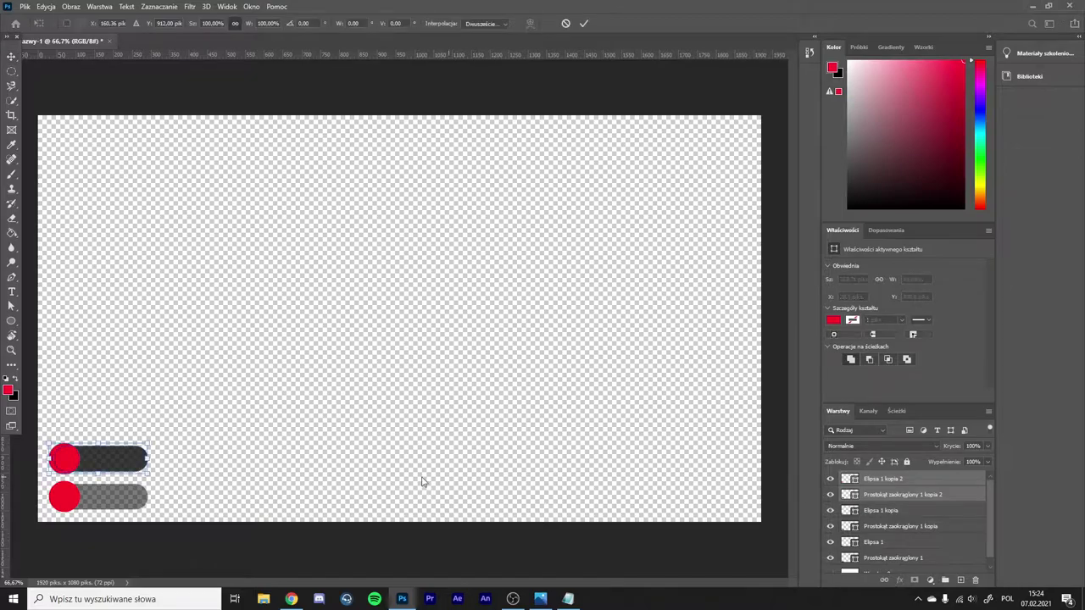
pyautogui.moveTo(110, 459); pyautogui.dragTo(111, 424)
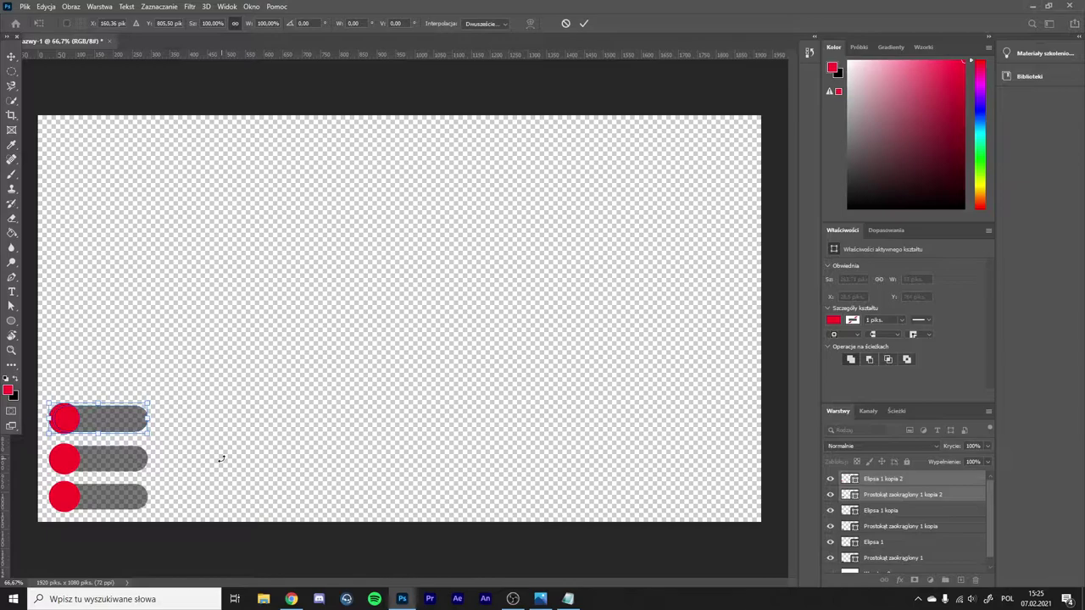
pyautogui.press('Return')
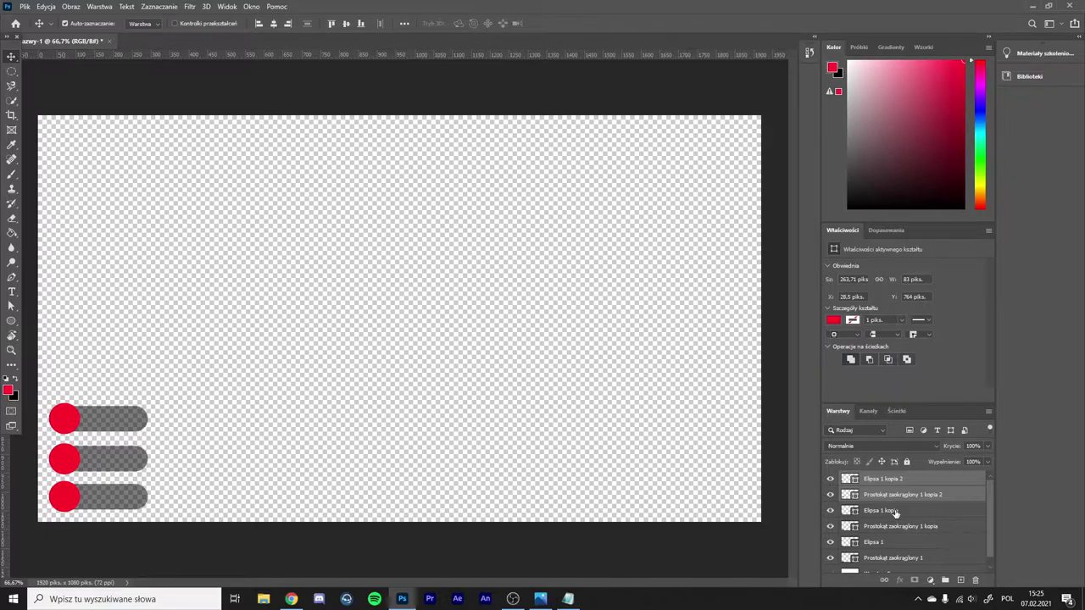
# Duplicate the topmost circle-and-bar pair, flip the copy horizontally and place it in the canvas's lower-right corner.
pyautogui.hotkey('ctrl', 'j')
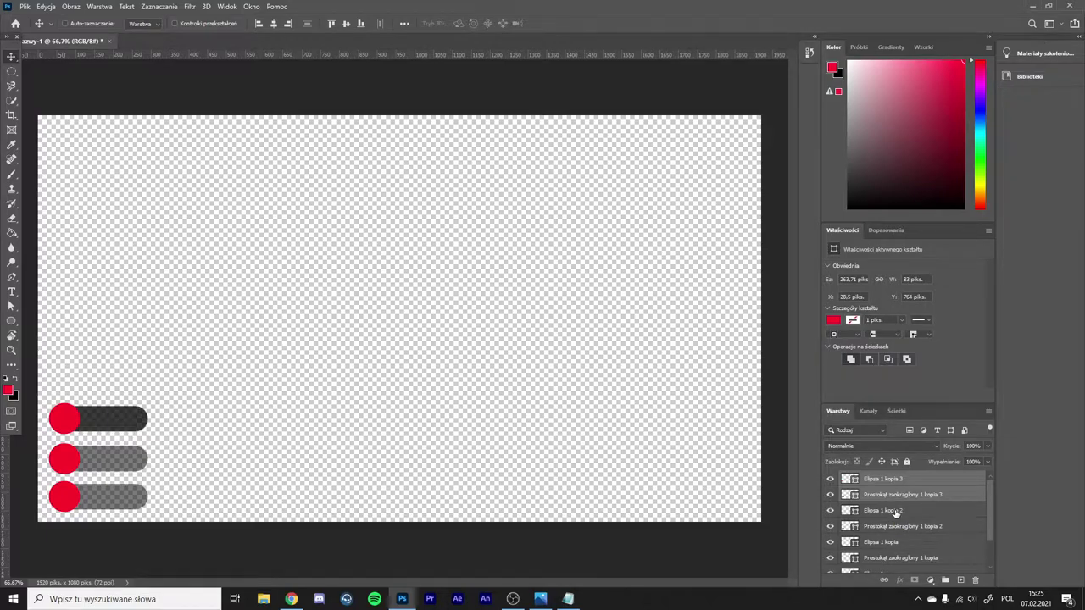
pyautogui.hotkey('ctrl', 't')
pyautogui.moveTo(95, 417)
pyautogui.mouseDown()
pyautogui.moveTo(511, 395)
pyautogui.moveTo(603, 433)
pyautogui.moveTo(621, 454)
pyautogui.mouseUp()
pyautogui.rightClick(622, 457)
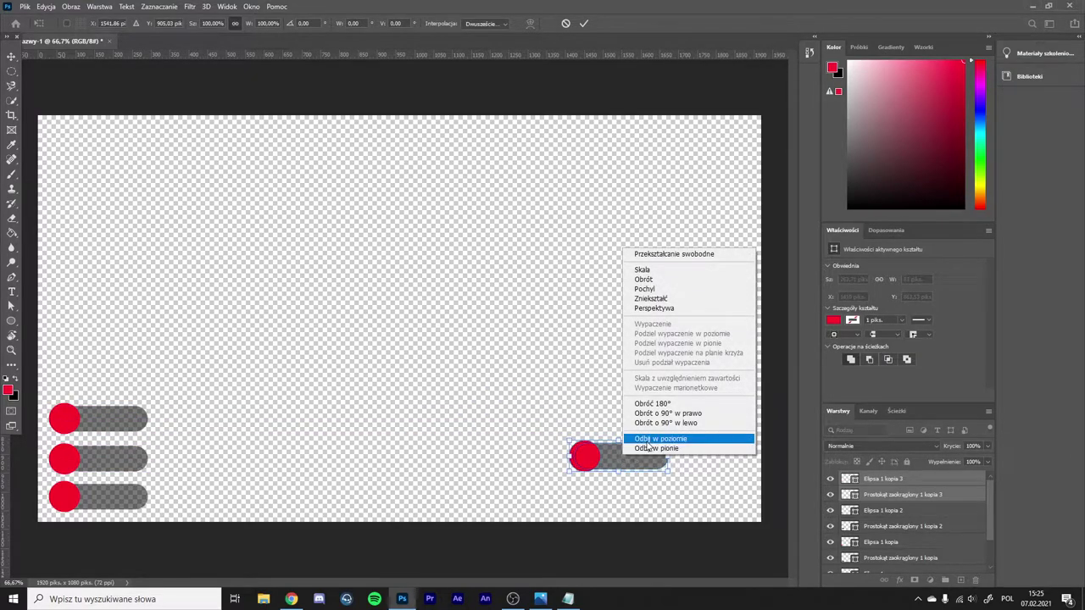
pyautogui.click(648, 440)
pyautogui.moveTo(629, 456); pyautogui.dragTo(699, 493)
pyautogui.moveTo(709, 505); pyautogui.dragTo(711, 505)
pyautogui.press('Return')
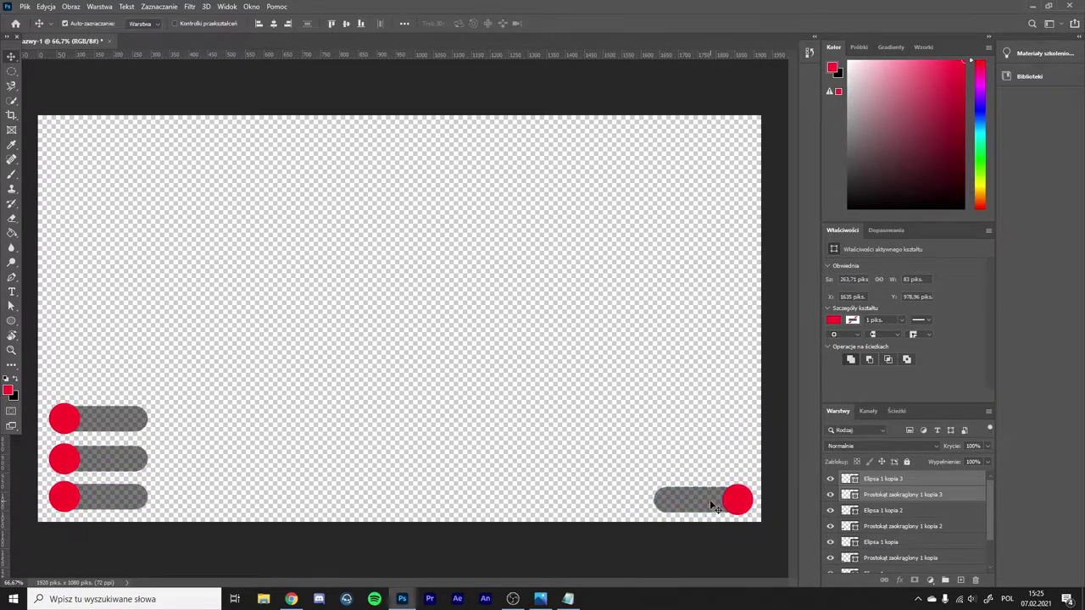
# Duplicate the flipped pair, scale the copy to about 62.5% and place it just above the lower-right bar.
pyautogui.press('ctrl')
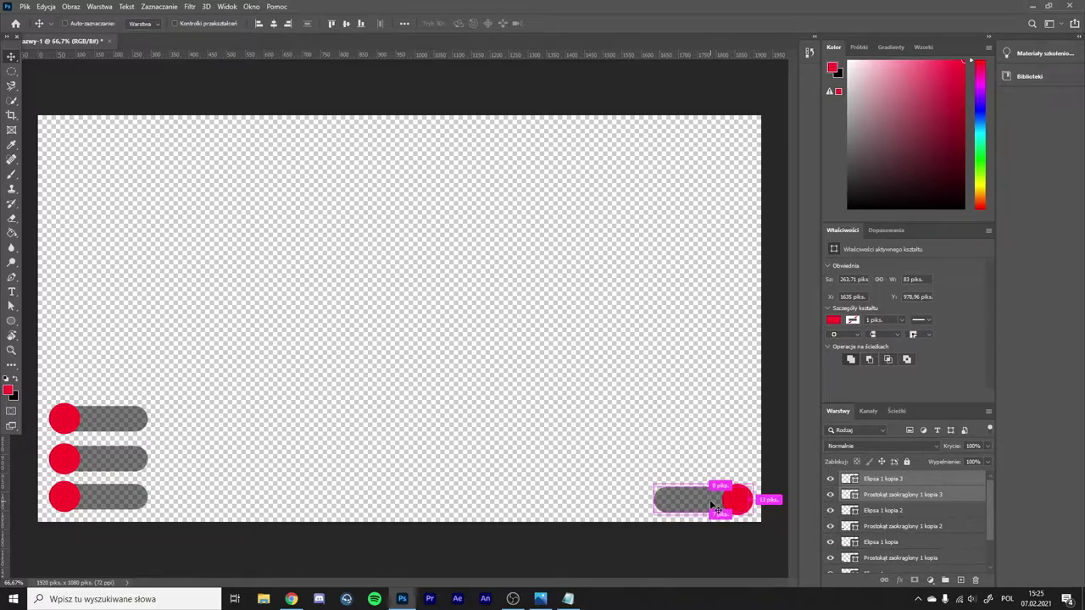
pyautogui.hotkey('ctrl', 'j')
pyautogui.hotkey('ctrl', 't')
pyautogui.moveTo(713, 507); pyautogui.dragTo(722, 467)
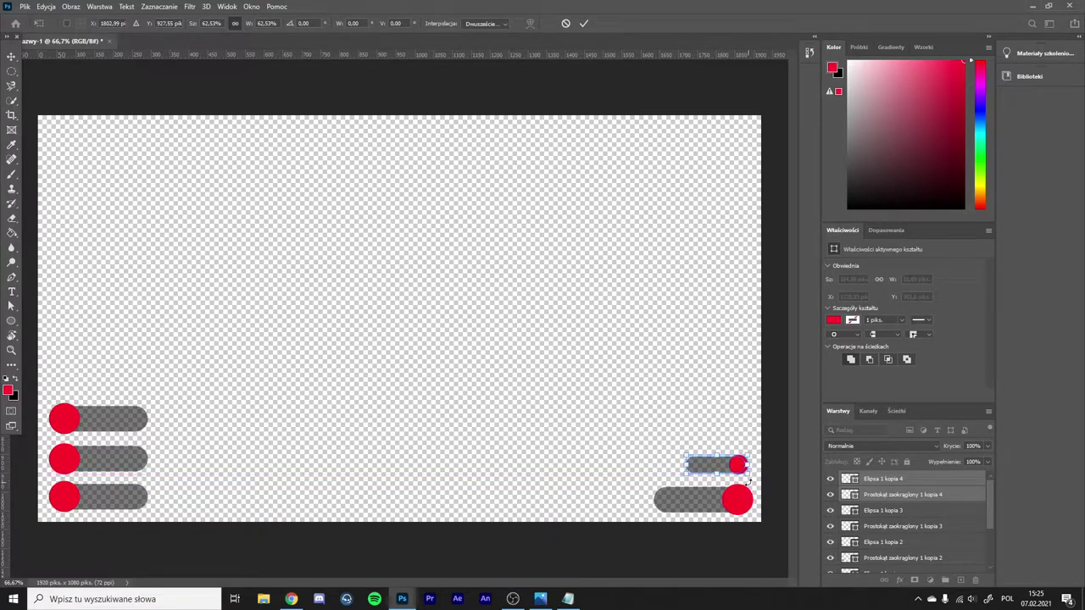
pyautogui.press('Return')
# Duplicate the small circle-and-bar pair and move the copy about 75 px up, directly above it.
pyautogui.hotkey('ctrl', 'j')
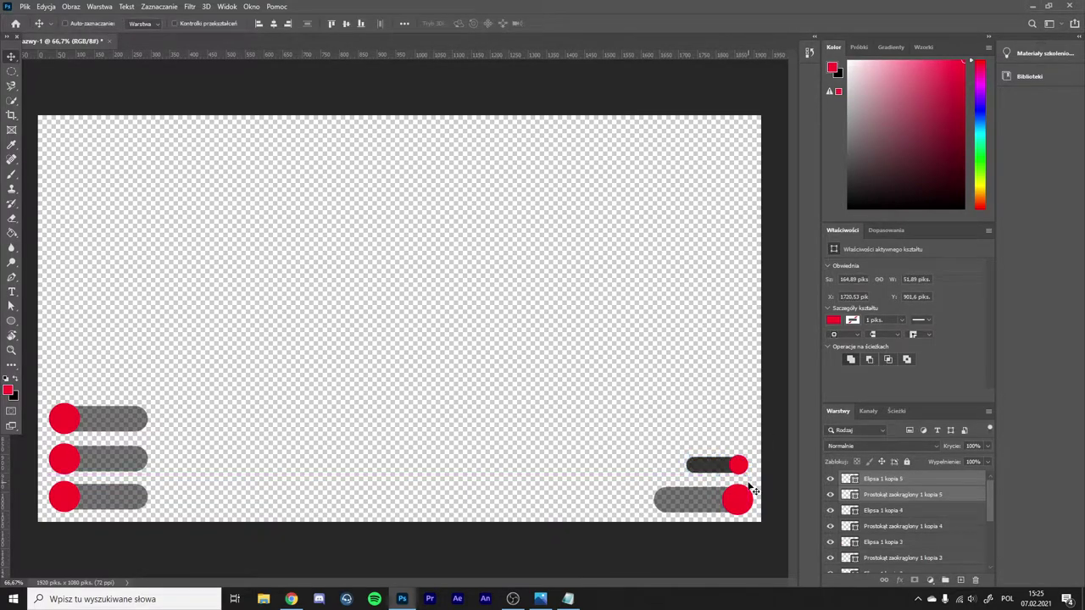
pyautogui.hotkey('ctrl', 't')
pyautogui.moveTo(718, 470); pyautogui.dragTo(717, 440)
pyautogui.press('Return')
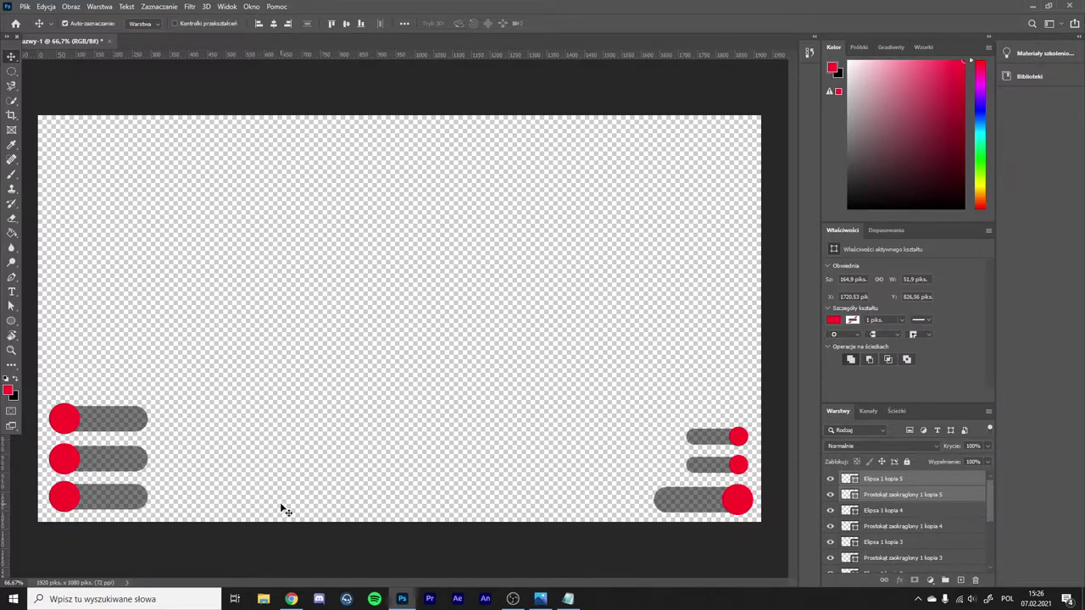
# Add the text "ZOSTAŁO" in MADE TOMMY ExtraBold above all shape layers and shift it toward the canvas centre.
pyautogui.click(920, 511)
pyautogui.click(884, 480)
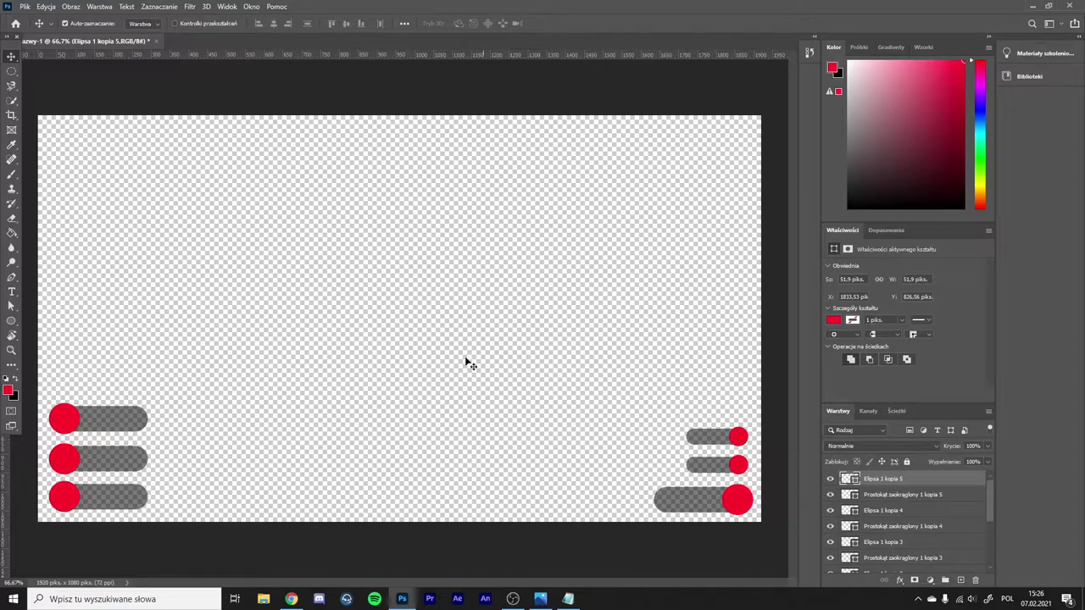
pyautogui.press('t')
pyautogui.click(305, 299)
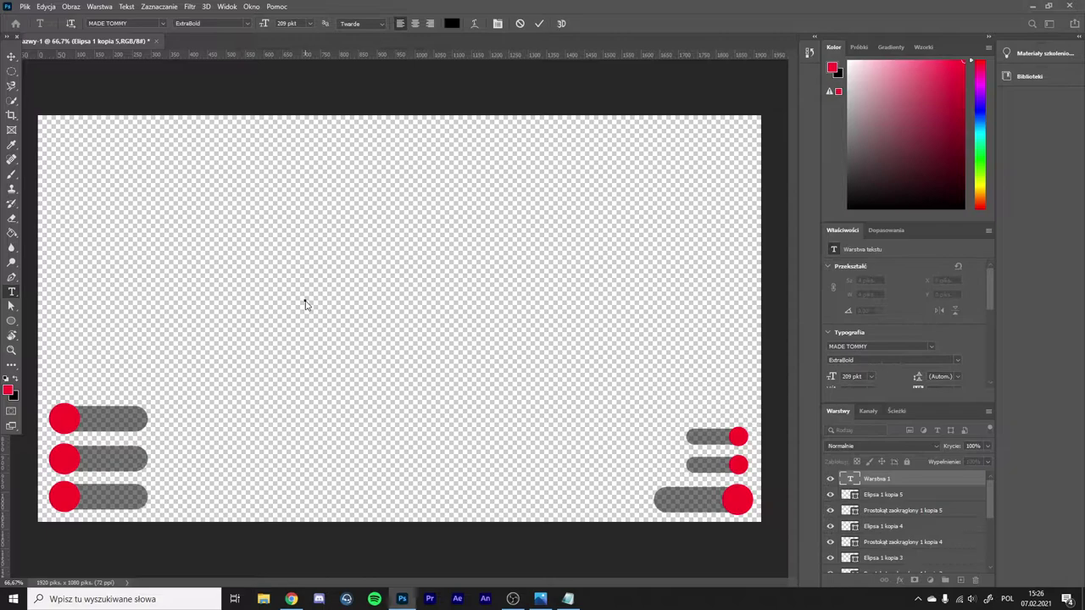
pyautogui.write('ZOSTAŁ')
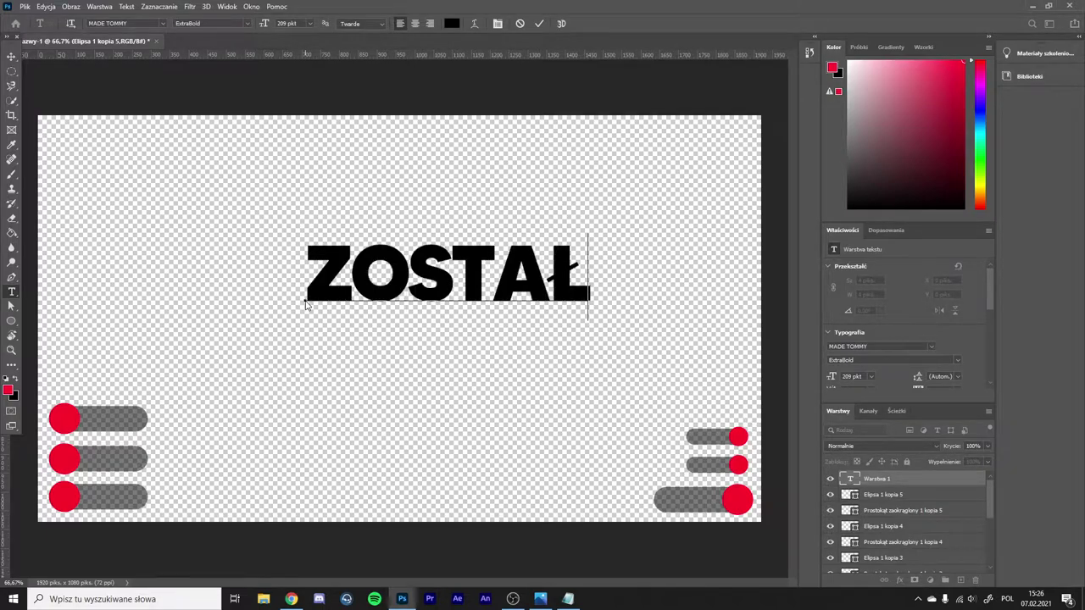
pyautogui.write('O')
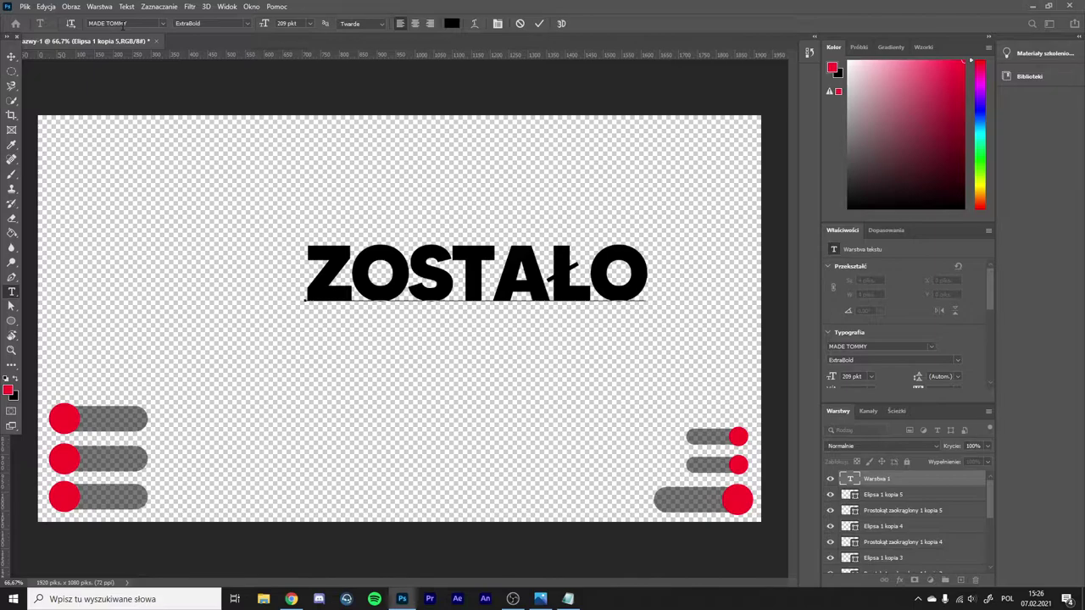
pyautogui.click(12, 55)
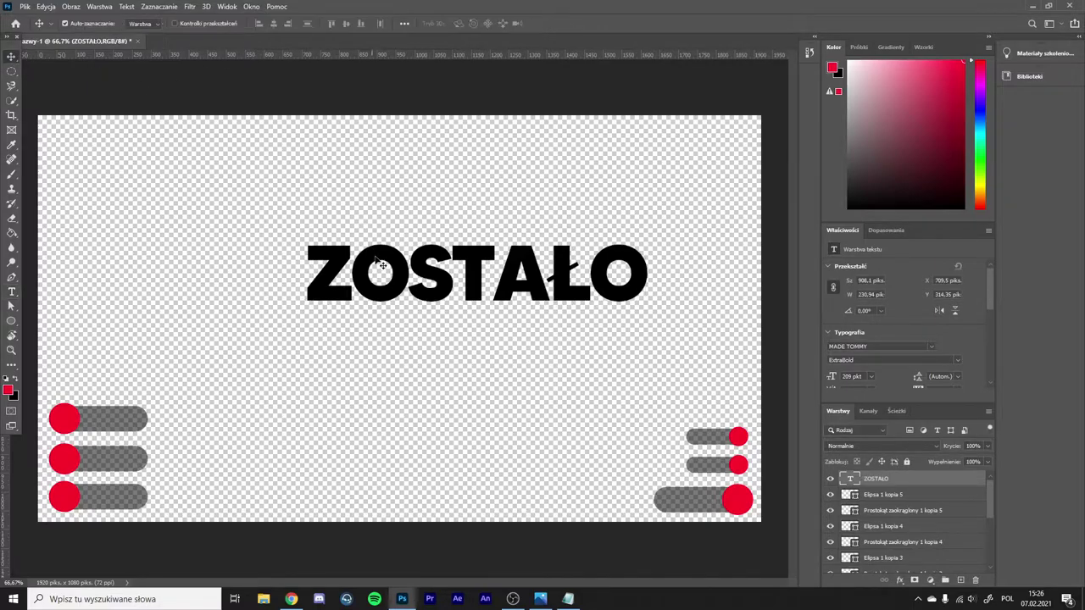
pyautogui.moveTo(378, 256); pyautogui.dragTo(338, 259)
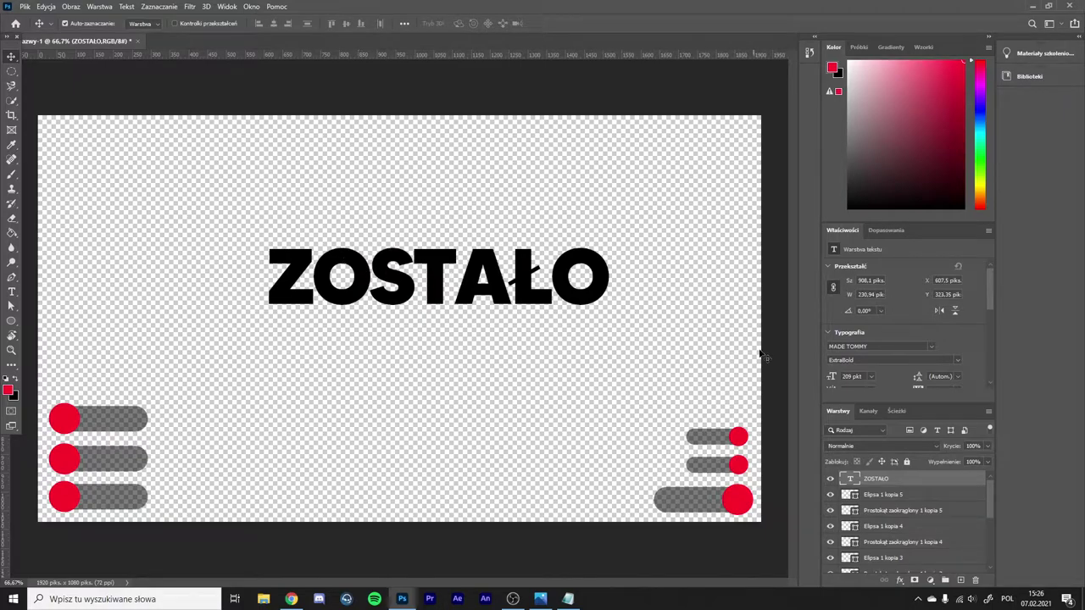
# Recolour the "ZOSTAŁO" text to the circles' bright red and move it toward the left side of the canvas.
pyautogui.doubleClick(850, 479)
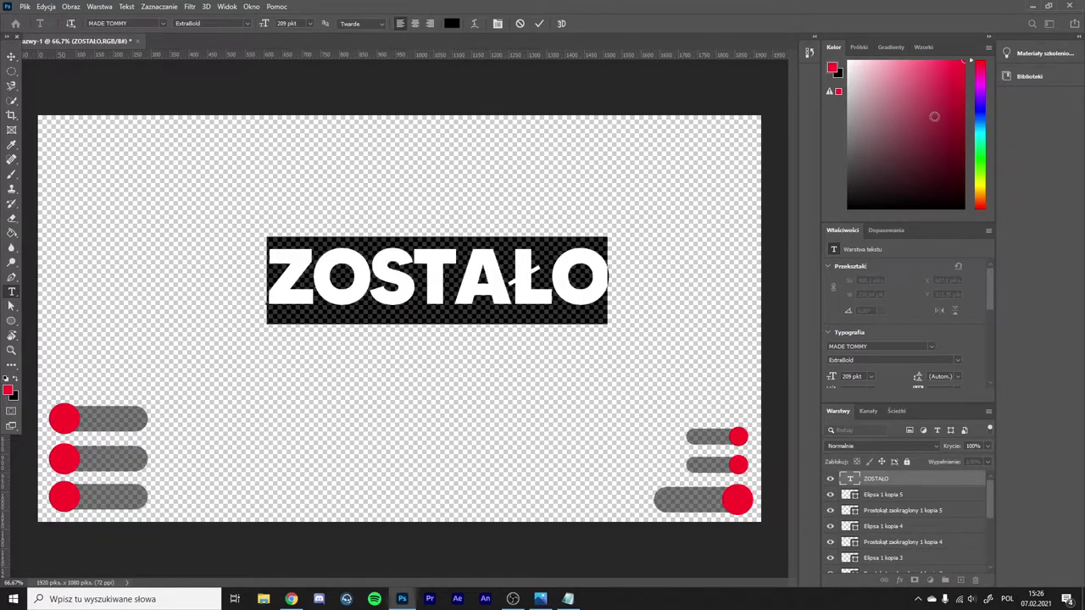
pyautogui.click(908, 124)
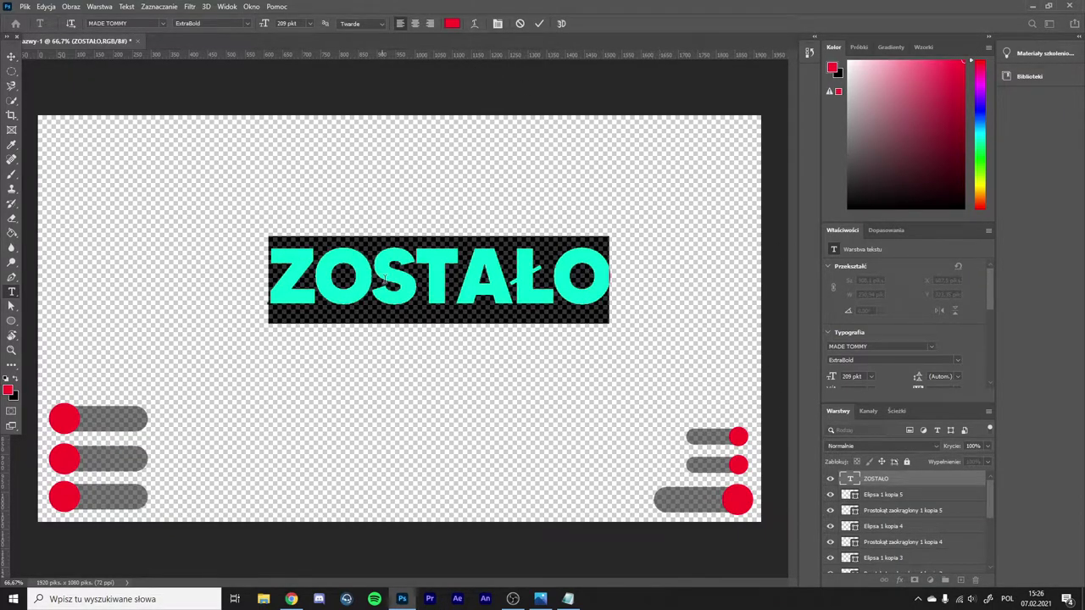
pyautogui.click(12, 56)
pyautogui.moveTo(418, 293); pyautogui.dragTo(285, 310)
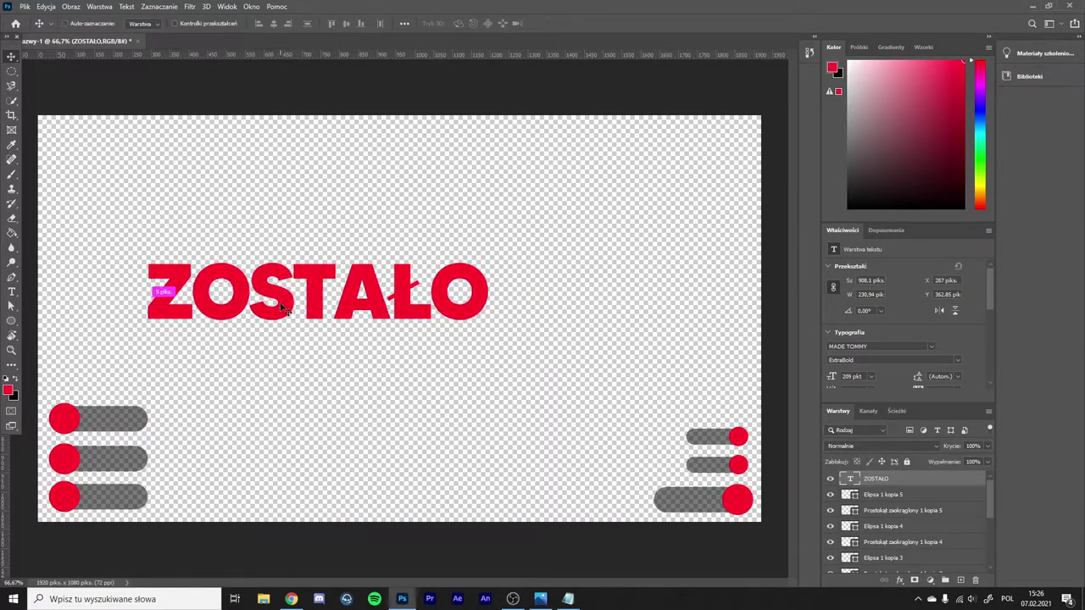
# Shrink "ZOSTAŁO" to about 190 px wide, slant it like italics and place it above the top bar of the left stack.
pyautogui.hotkey('ctrl', 't')
pyautogui.moveTo(487, 250); pyautogui.dragTo(390, 284)
pyautogui.moveTo(329, 312); pyautogui.dragTo(129, 401)
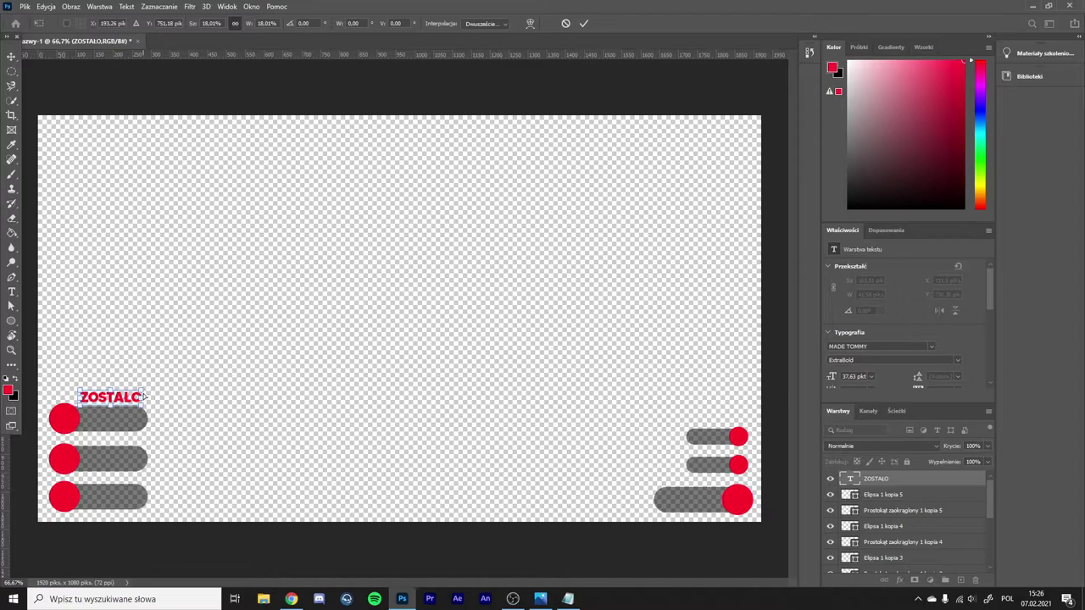
pyautogui.moveTo(141, 392); pyautogui.dragTo(124, 405)
pyautogui.press('Return')
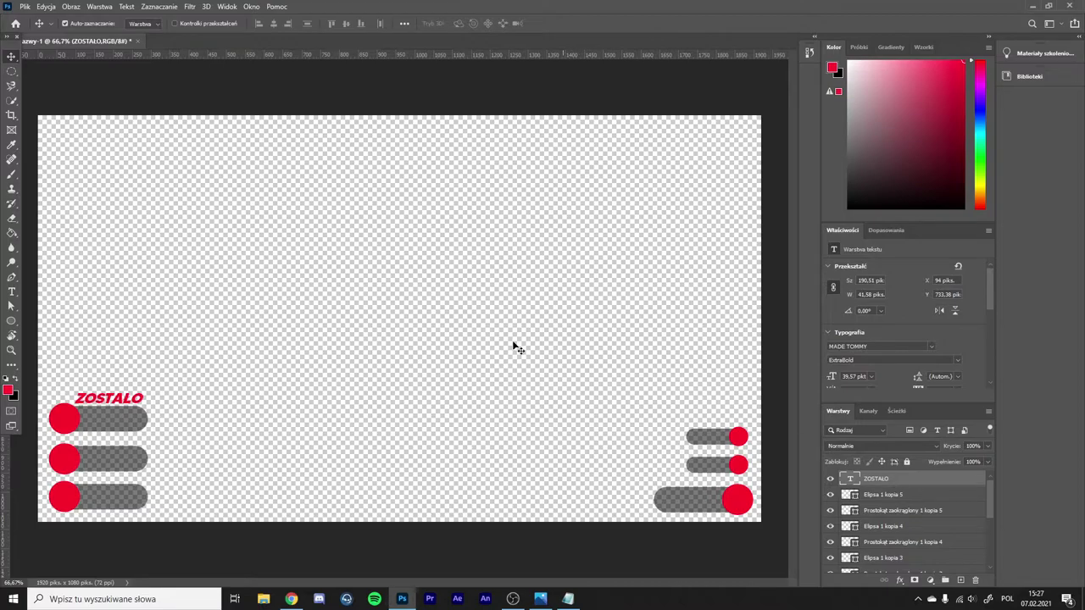
# Add a red "TOP DONATE" text in MADE TOMMY ExtraBold and move it fully onto the canvas.
pyautogui.press('t')
pyautogui.click(324, 292)
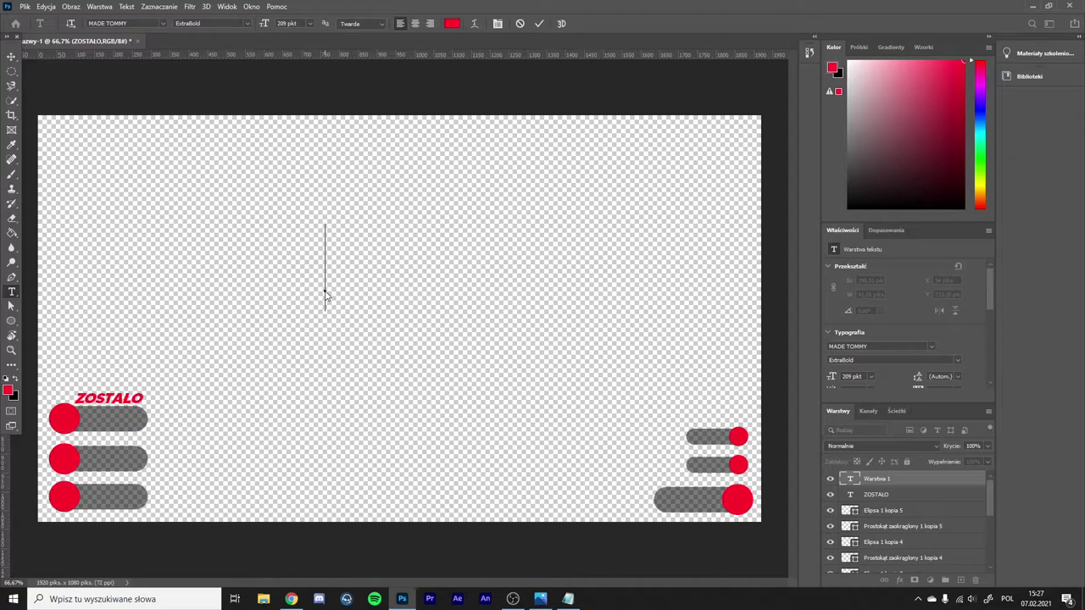
pyautogui.write('TOP DON')
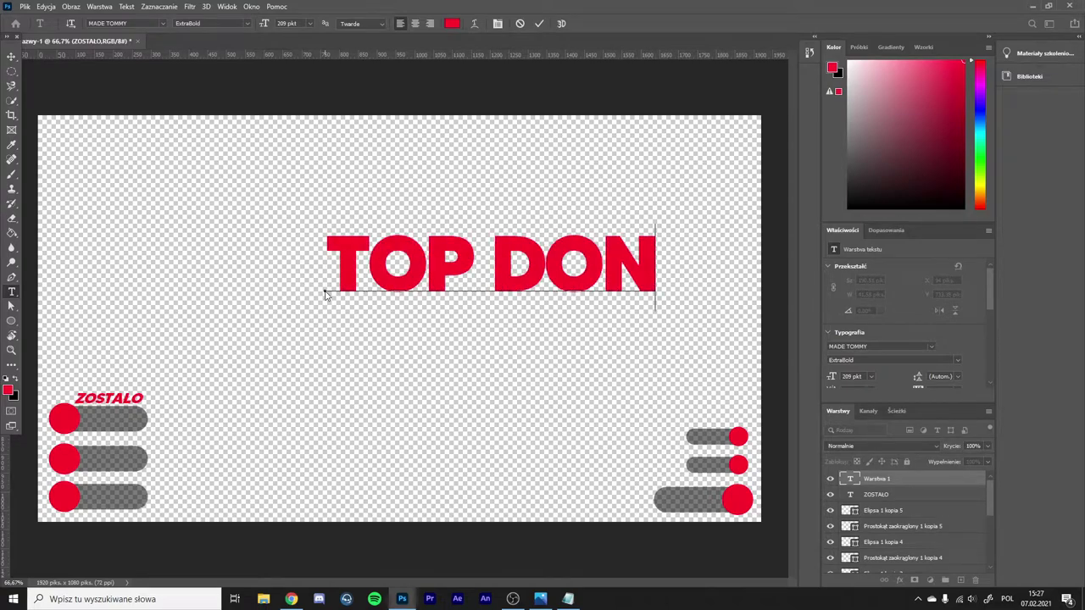
pyautogui.write('ATE')
pyautogui.hotkey('ctrl', 'Return')
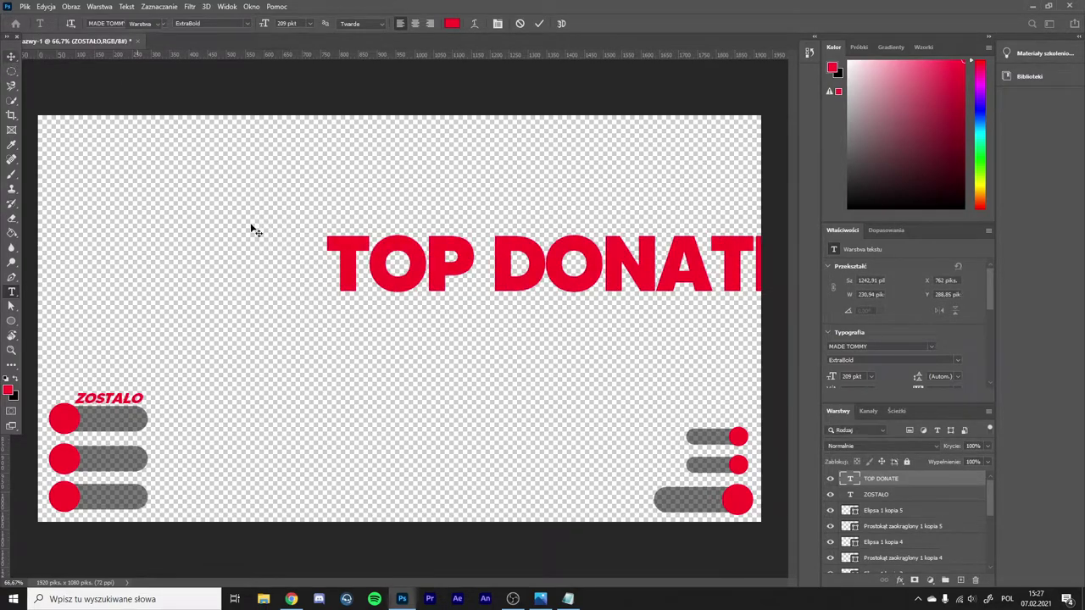
pyautogui.press('v')
pyautogui.moveTo(517, 291); pyautogui.dragTo(367, 312)
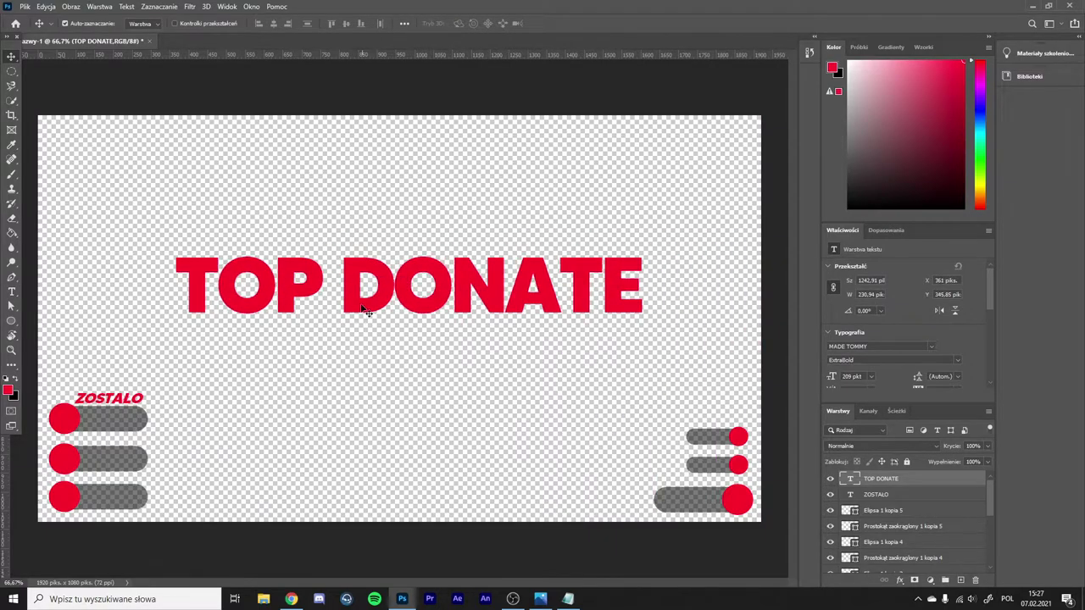
# Shrink "TOP DONATE" to about 188 px wide, slant it like italics and place it above the left stack's middle bar.
pyautogui.hotkey('ctrl', 't')
pyautogui.moveTo(642, 247); pyautogui.dragTo(183, 427)
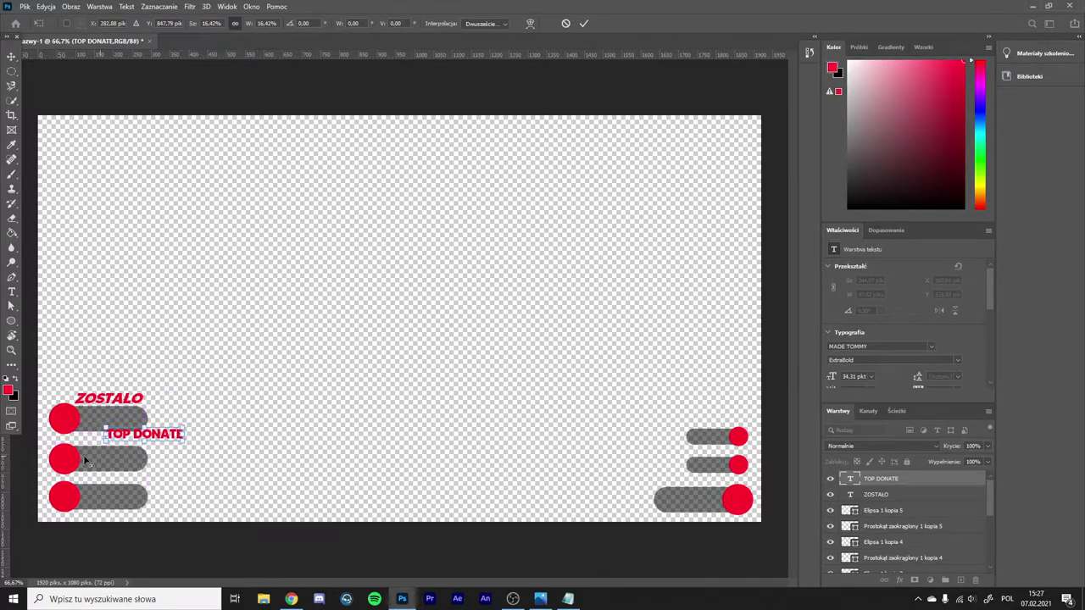
pyautogui.moveTo(42, 473); pyautogui.dragTo(118, 462)
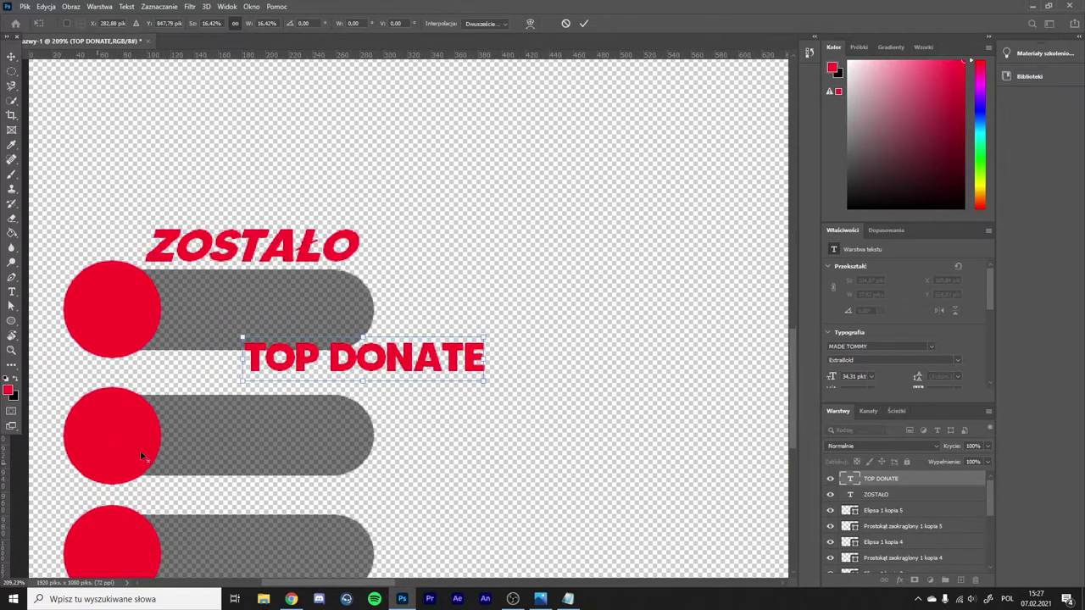
pyautogui.moveTo(368, 360); pyautogui.dragTo(295, 379)
pyautogui.moveTo(405, 362); pyautogui.dragTo(342, 357)
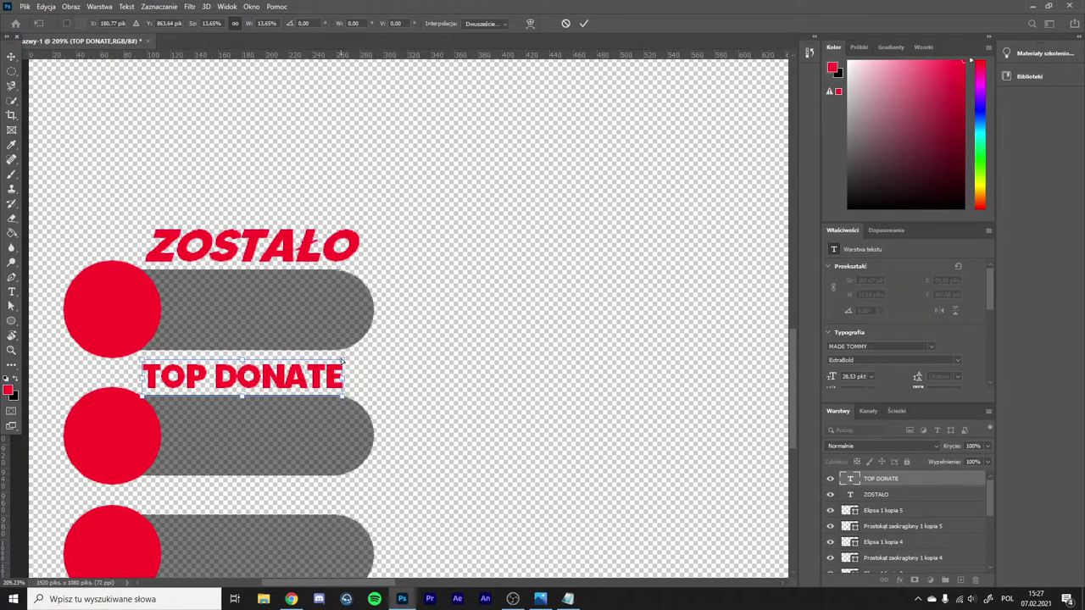
pyautogui.moveTo(343, 361); pyautogui.dragTo(350, 358)
pyautogui.press('Return')
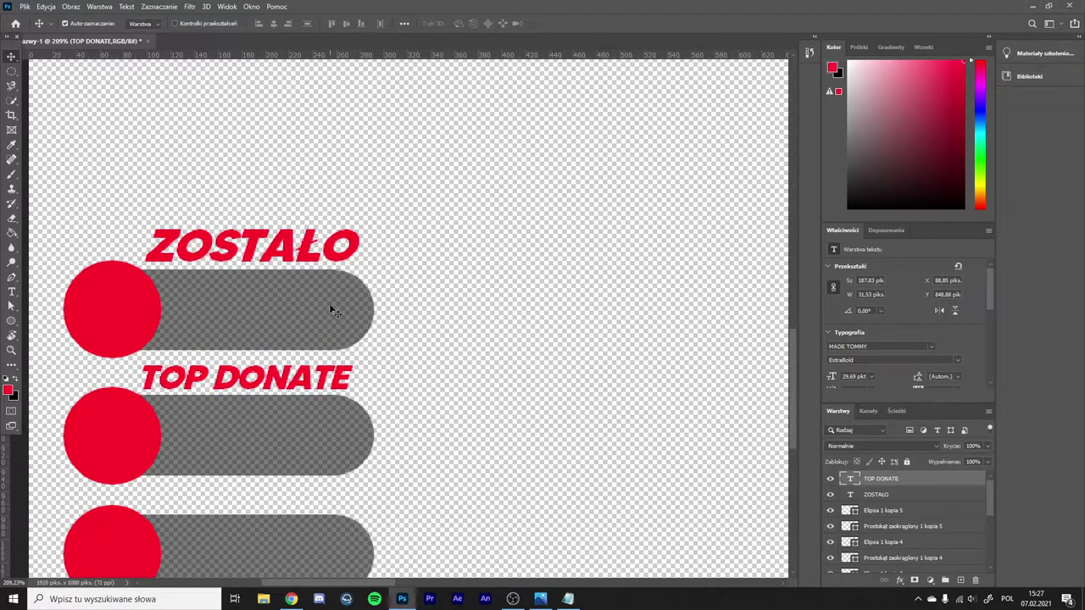
# Add a red "LAST DONATE" text in MADE TOMMY ExtraBold at 209 pt around the middle of the canvas.
pyautogui.scroll(-3, 331, 310)
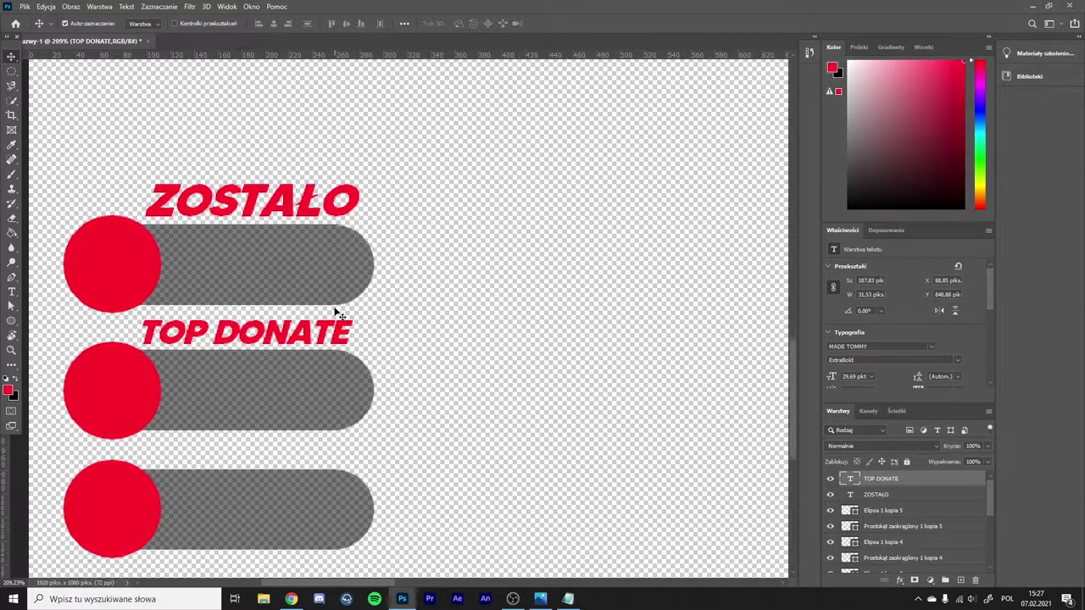
pyautogui.scroll(-10, 335, 312)
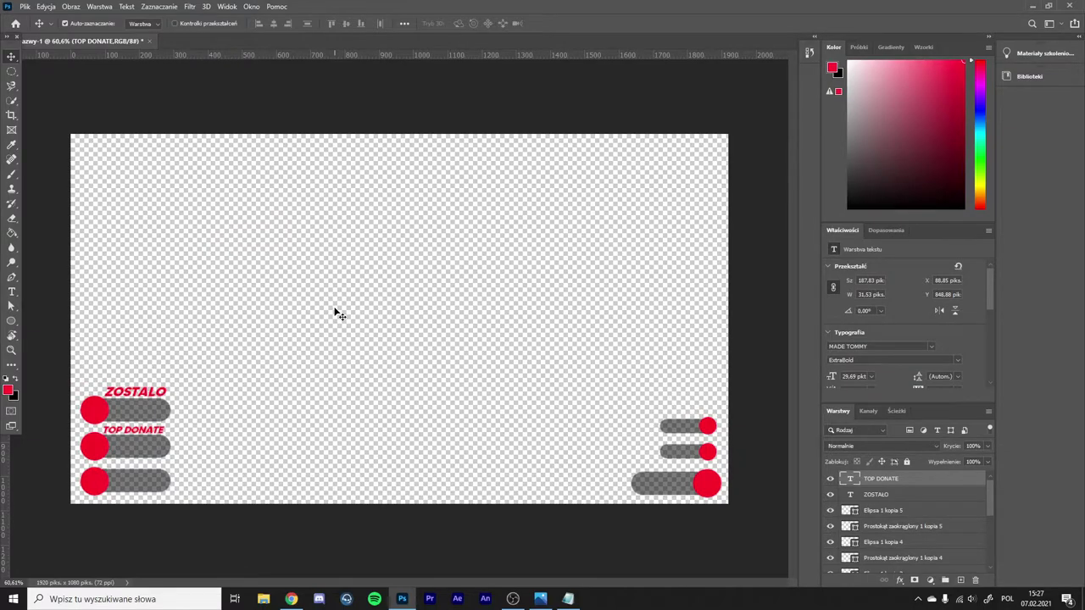
pyautogui.press('t')
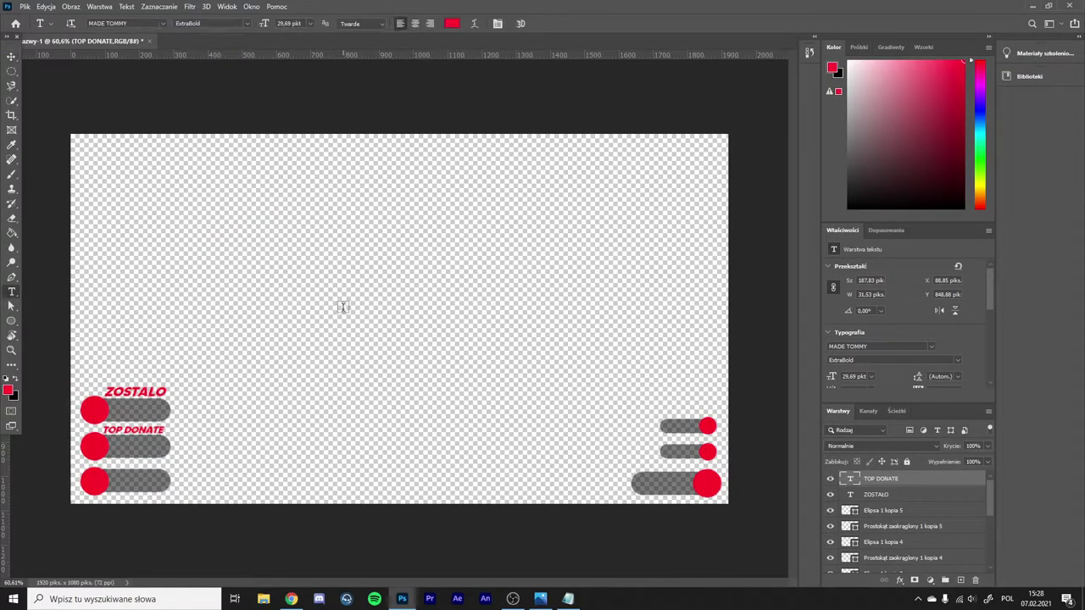
pyautogui.click(342, 308)
pyautogui.write('LAS  ')
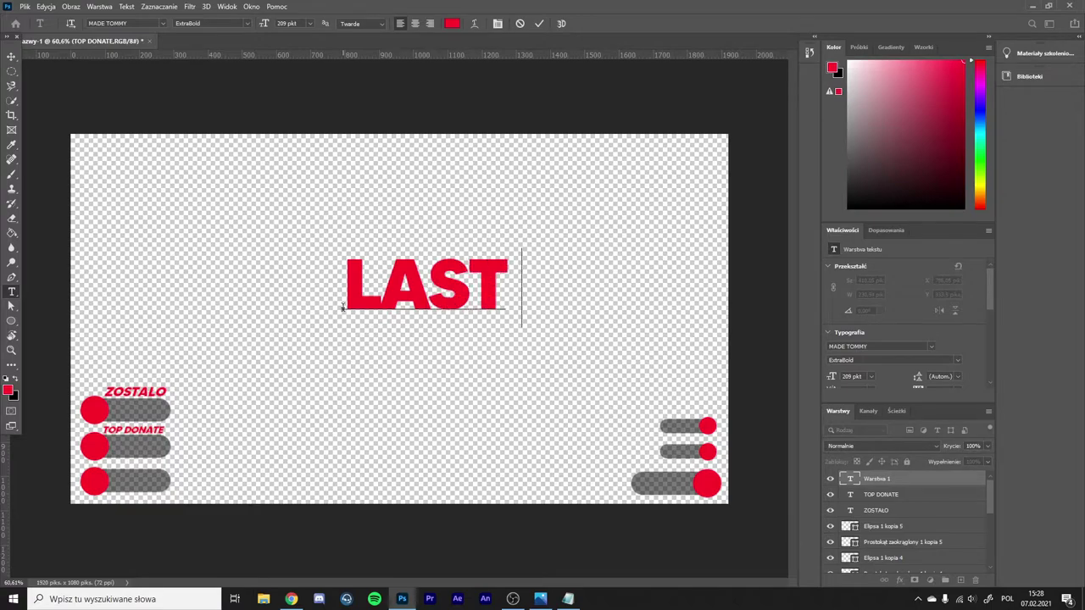
pyautogui.write(' DONATE')
pyautogui.click(12, 56)
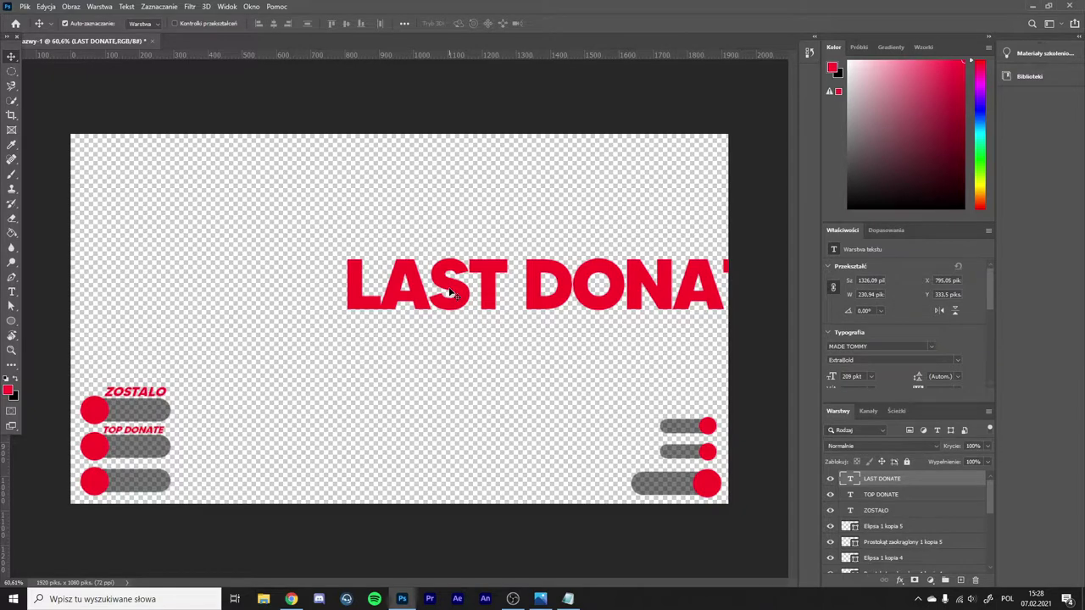
# Shrink "LAST DONATE" to about 180 px wide, slant it like italics and place it above the left stack's lowest bar.
pyautogui.hotkey('ctrl', 't')
pyautogui.moveTo(451, 293); pyautogui.dragTo(325, 291)
pyautogui.moveTo(220, 248); pyautogui.dragTo(143, 444)
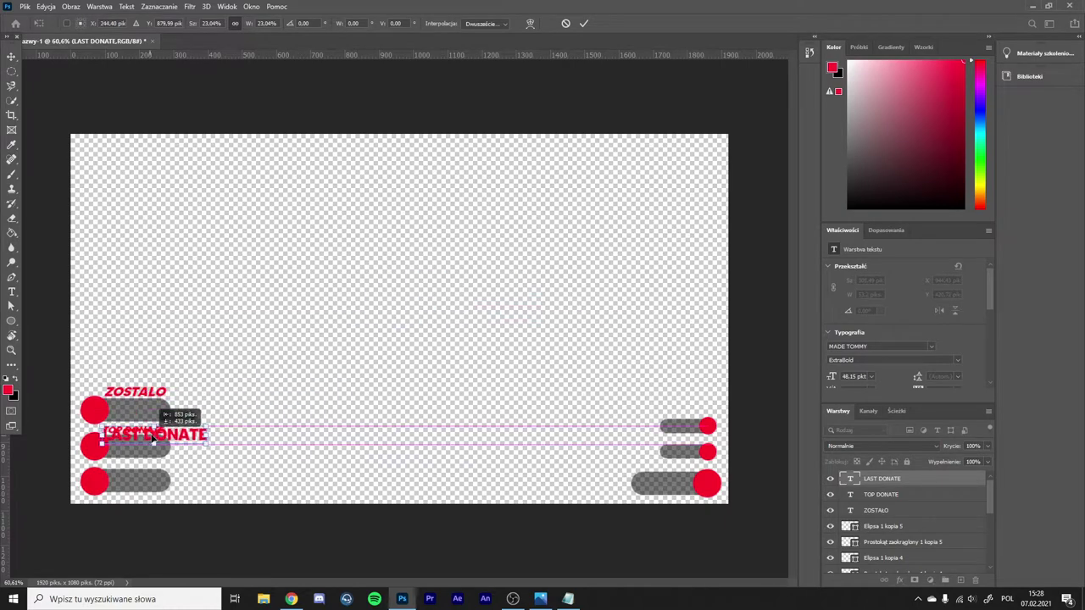
pyautogui.scroll(5, 105, 489)
pyautogui.scroll(1, 53, 483)
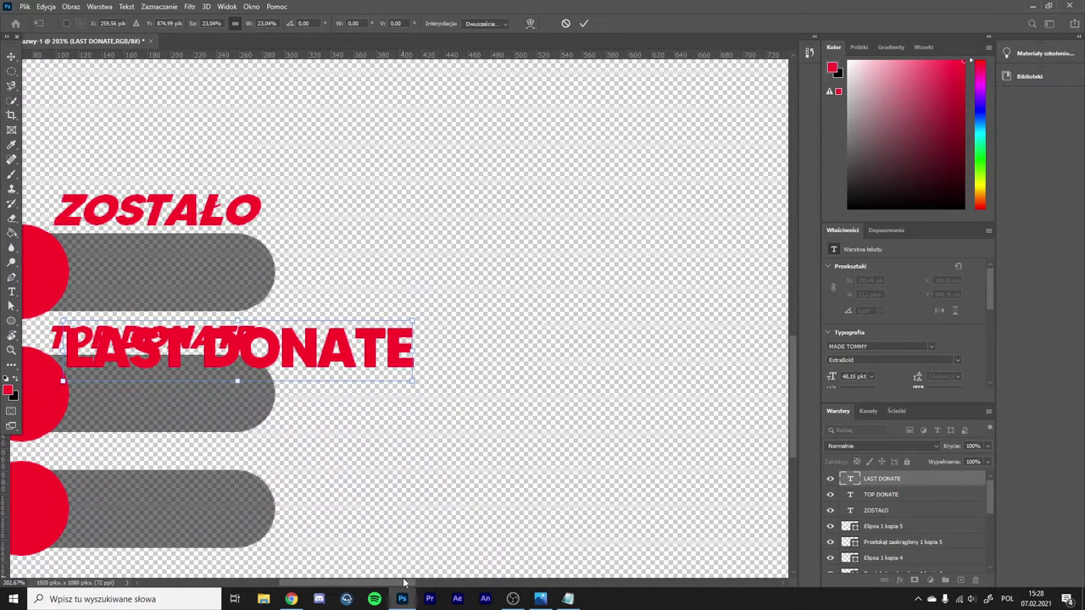
pyautogui.scroll(1, 339, 407)
pyautogui.moveTo(468, 371)
pyautogui.mouseDown()
pyautogui.moveTo(484, 377)
pyautogui.moveTo(479, 360)
pyautogui.mouseUp()
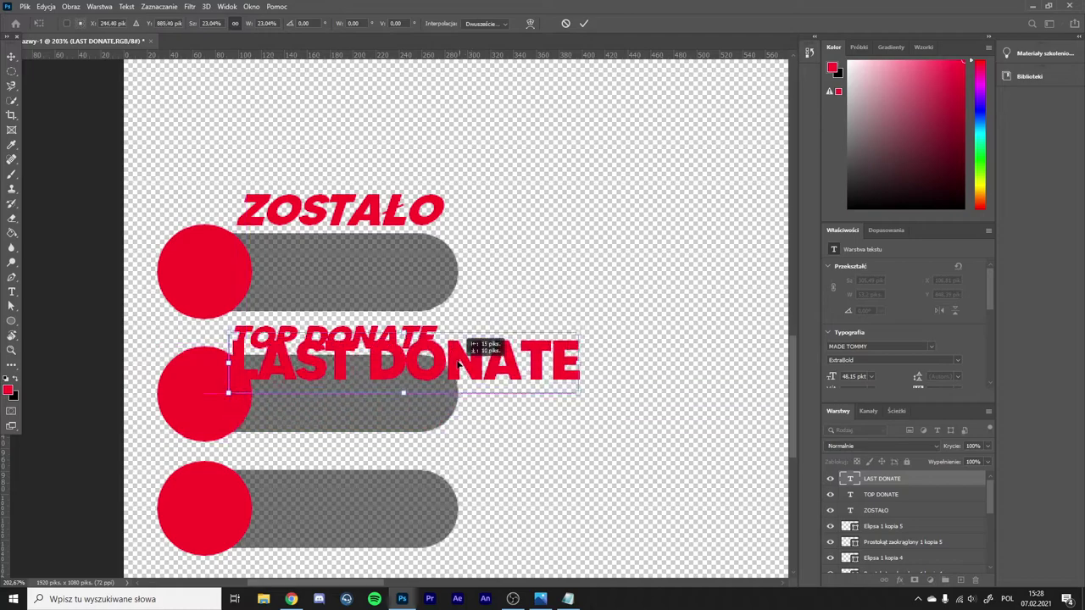
pyautogui.moveTo(581, 321); pyautogui.dragTo(421, 459)
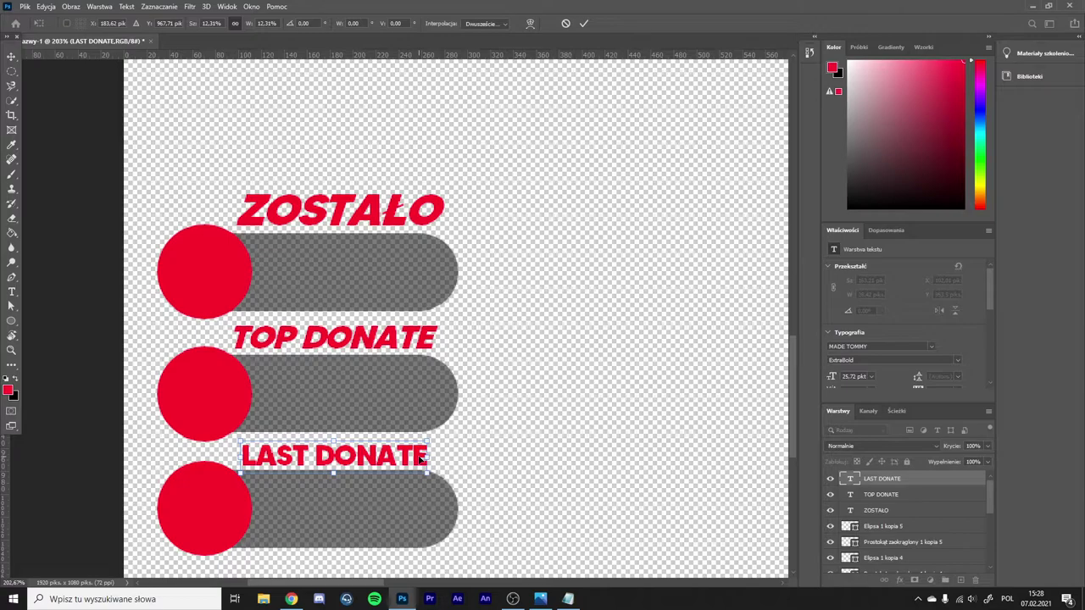
pyautogui.moveTo(428, 443); pyautogui.dragTo(449, 432)
pyautogui.press('Return')
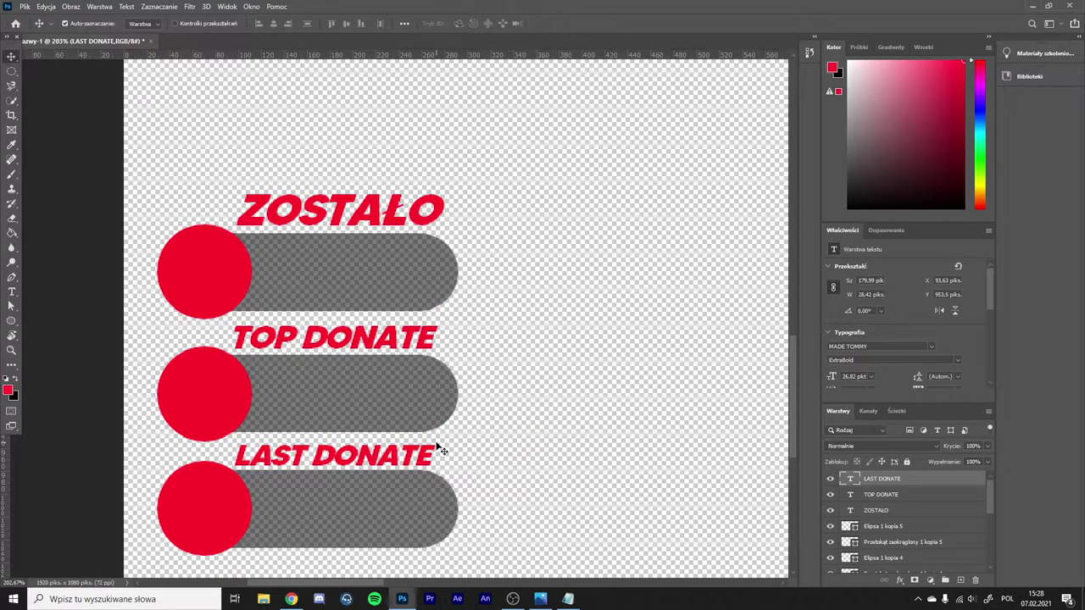
pyautogui.press('Left')
pyautogui.scroll(-6, 440, 450)
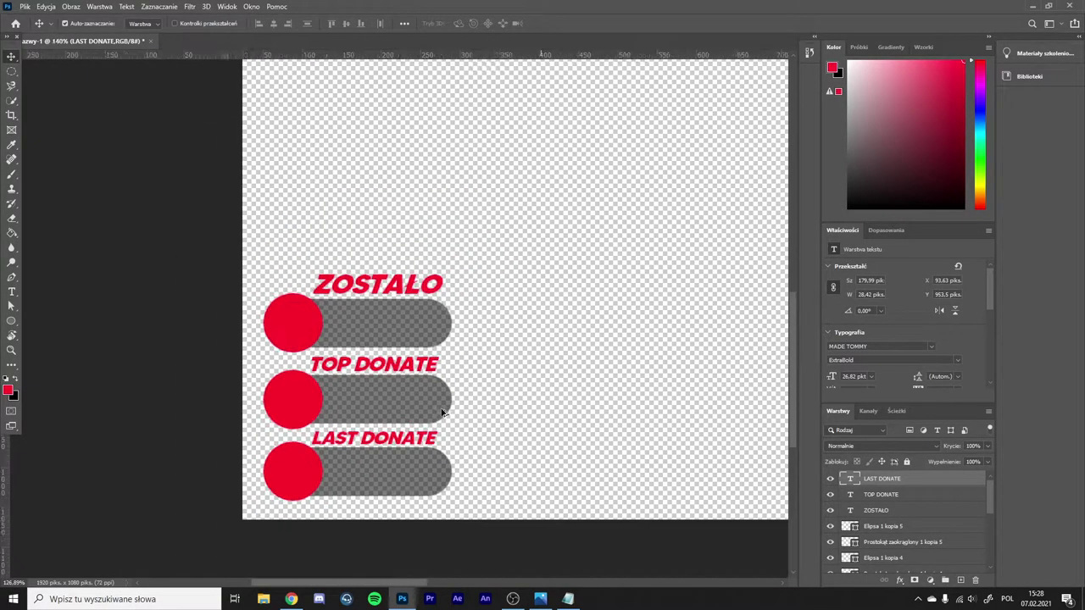
# Shrink "ZOSTAŁO" to about 140 px wide and nudge it down closer to the left stack's top bar.
pyautogui.scroll(1, 464, 433)
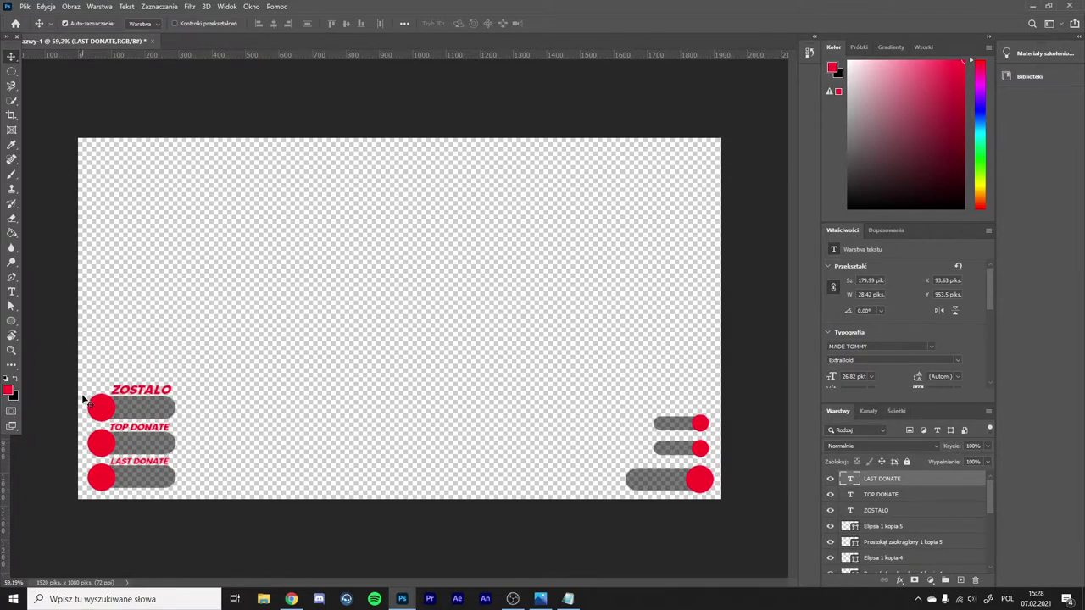
pyautogui.scroll(10, 84, 399)
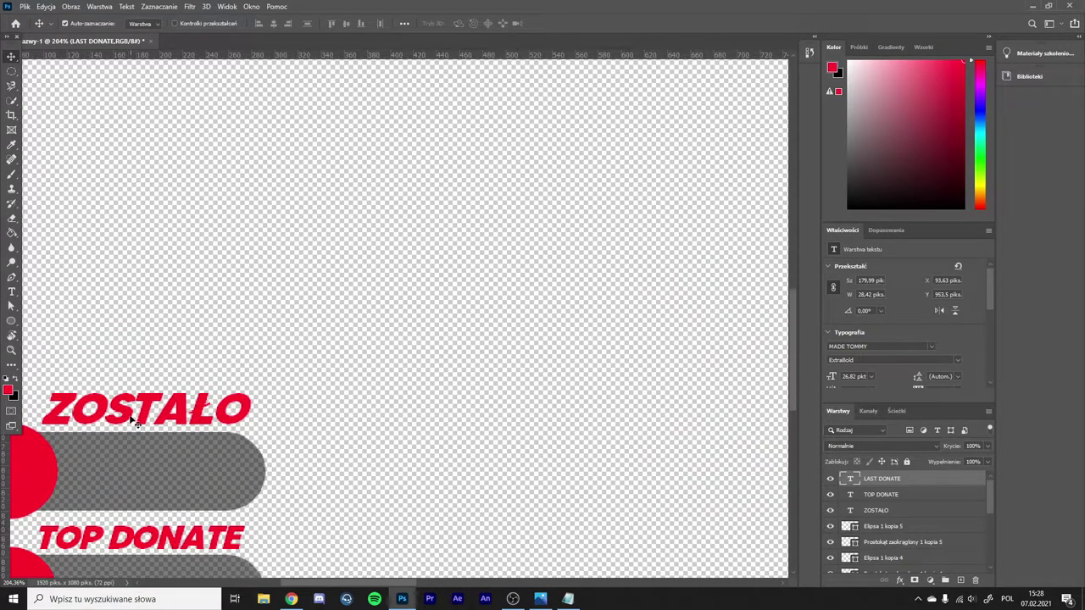
pyautogui.click(137, 392)
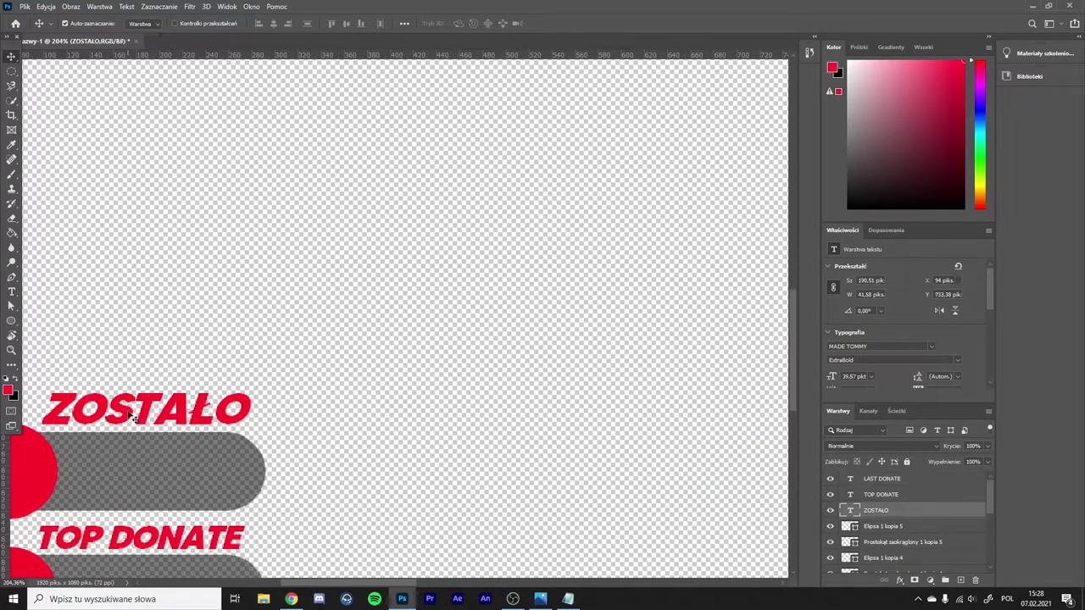
pyautogui.hotkey('ctrl', 't')
pyautogui.moveTo(258, 389); pyautogui.dragTo(229, 394)
pyautogui.press('Down')
pyautogui.press('Down')
pyautogui.press('Down')
pyautogui.press('Down')
pyautogui.press('Down')
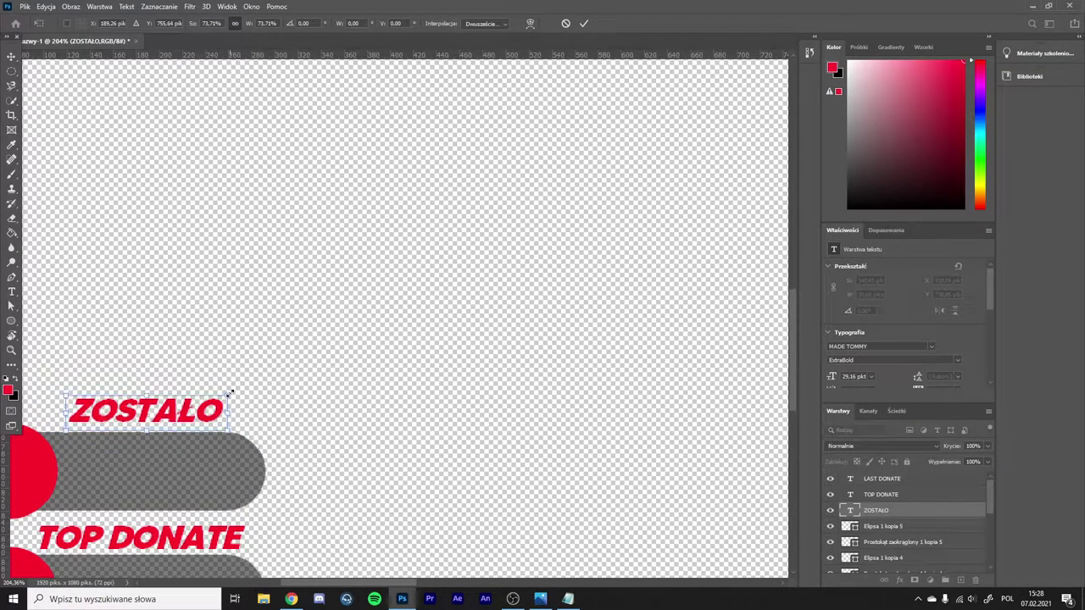
pyautogui.press('Left')
pyautogui.press('Left')
pyautogui.press('Return')
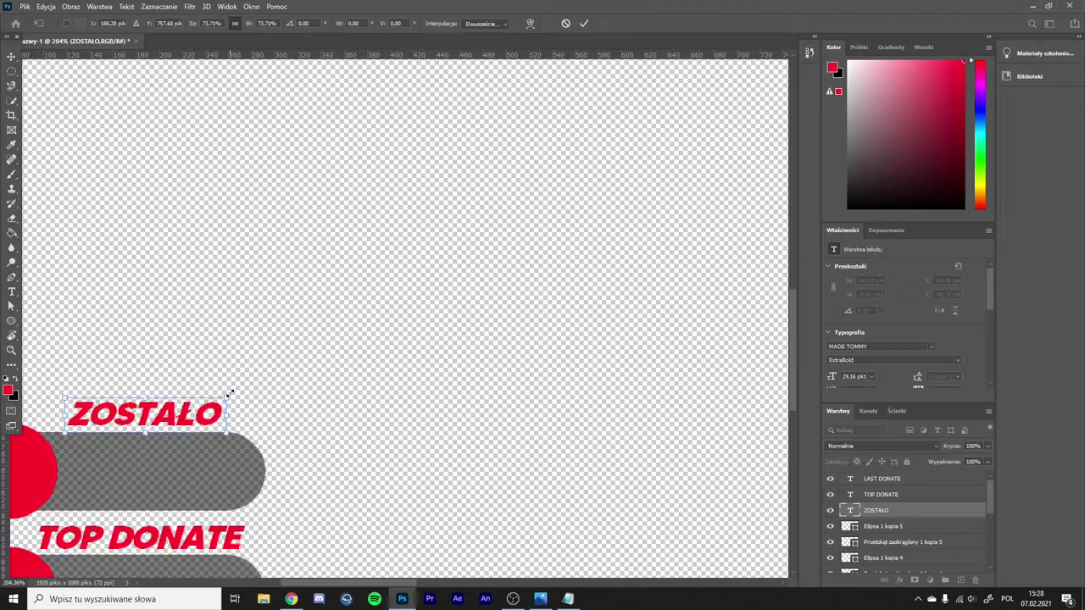
# Enlarge "ZOSTAŁO" slightly to about 155 px wide above the left stack's top bar.
pyautogui.hotkey('ctrl', '0')
pyautogui.scroll(2, 224, 394)
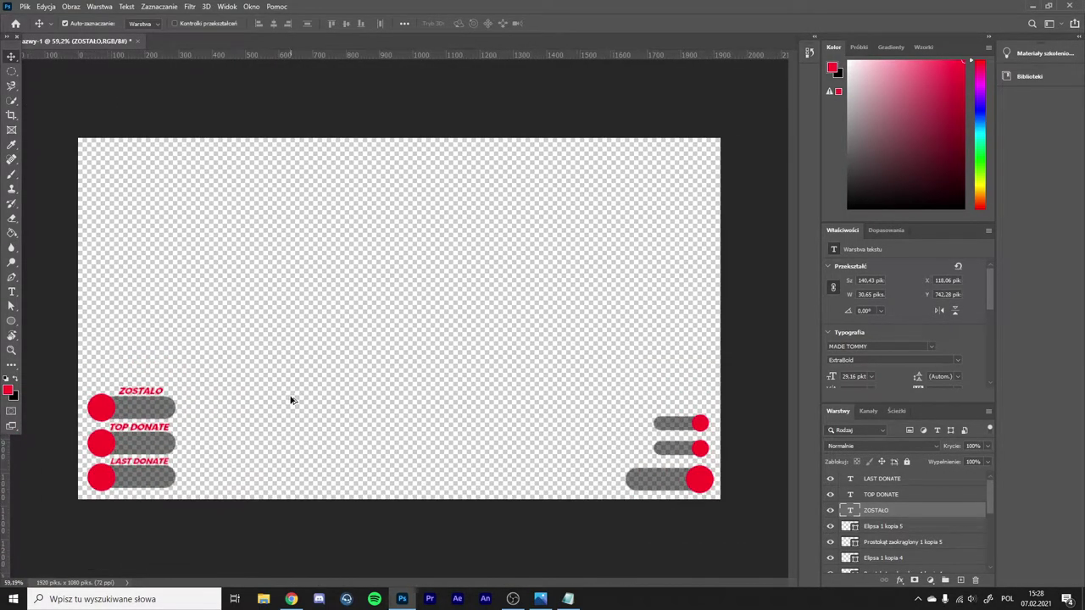
pyautogui.scroll(5, 201, 410)
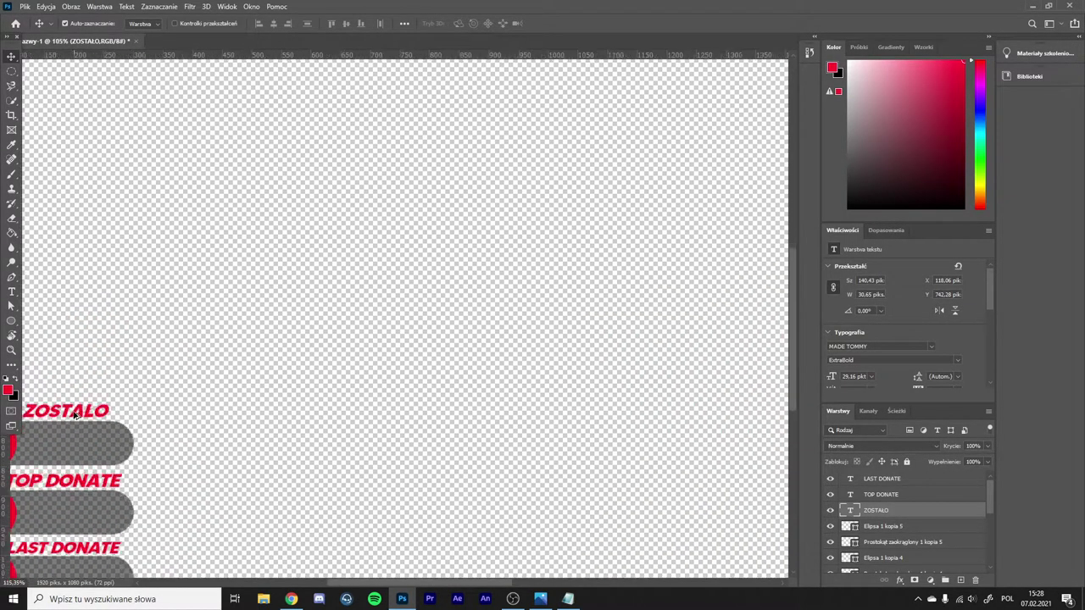
pyautogui.hotkey('ctrl', 't')
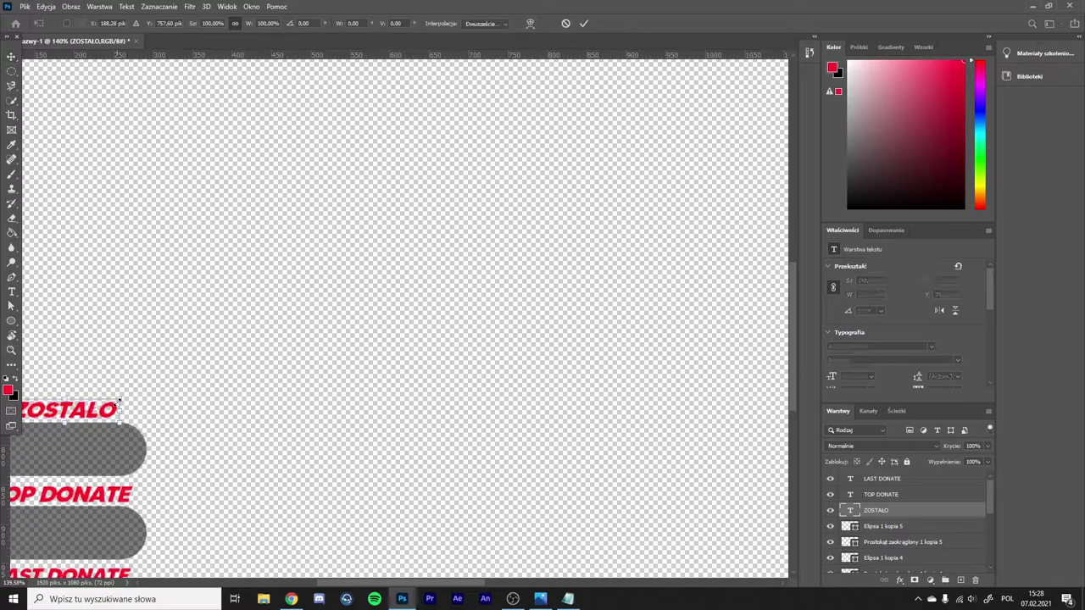
pyautogui.moveTo(124, 399); pyautogui.dragTo(129, 401)
pyautogui.press('Return')
pyautogui.scroll(-4, 127, 400)
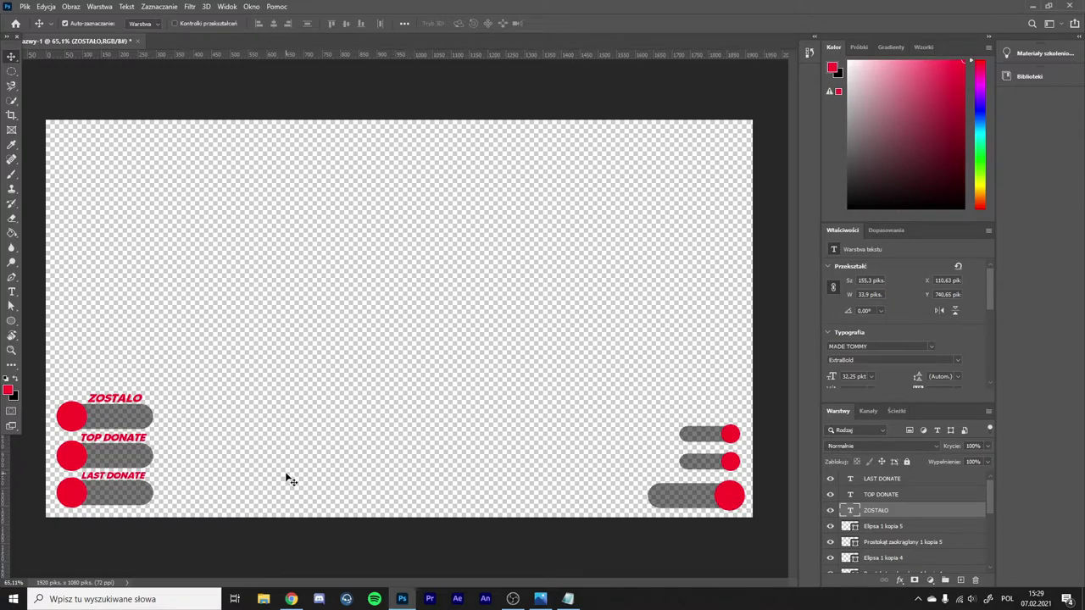
# Switch to Chrome and search Google Images for "stoper png".
pyautogui.click(291, 598)
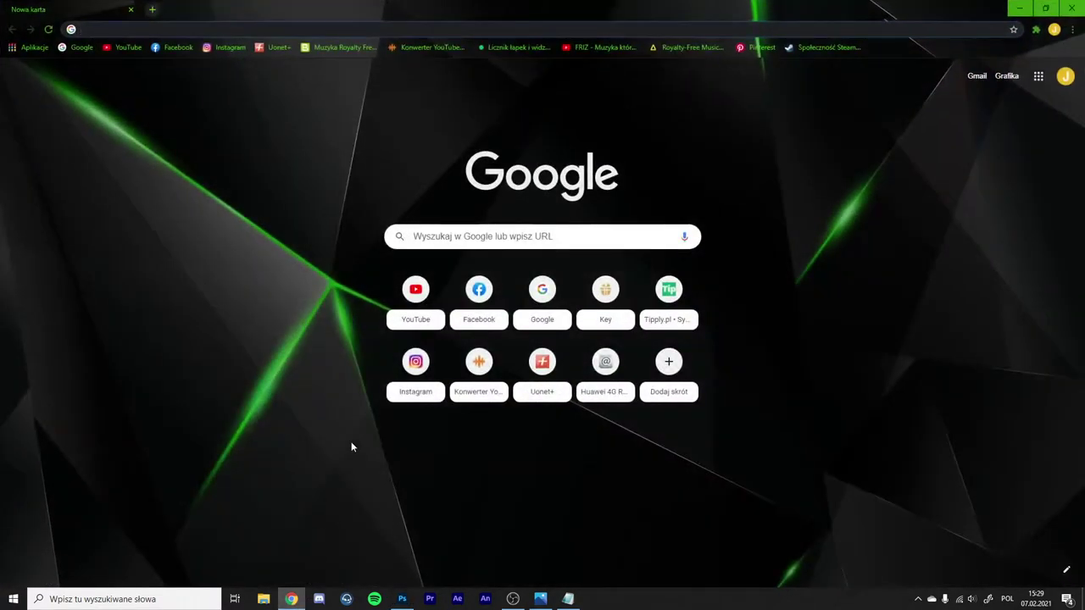
pyautogui.click(615, 237)
pyautogui.write('stop')
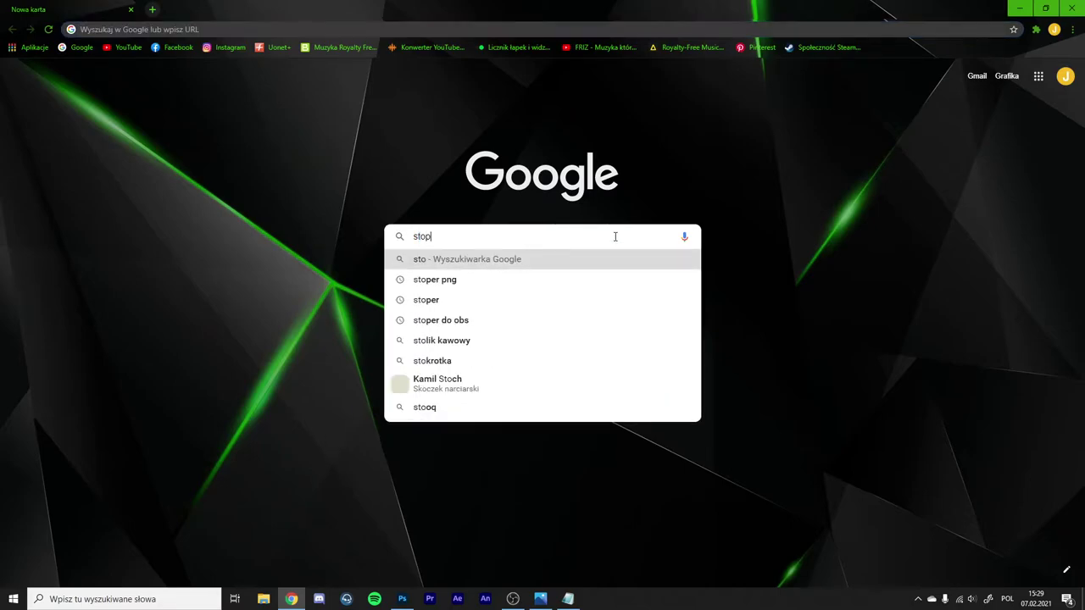
pyautogui.write('er png')
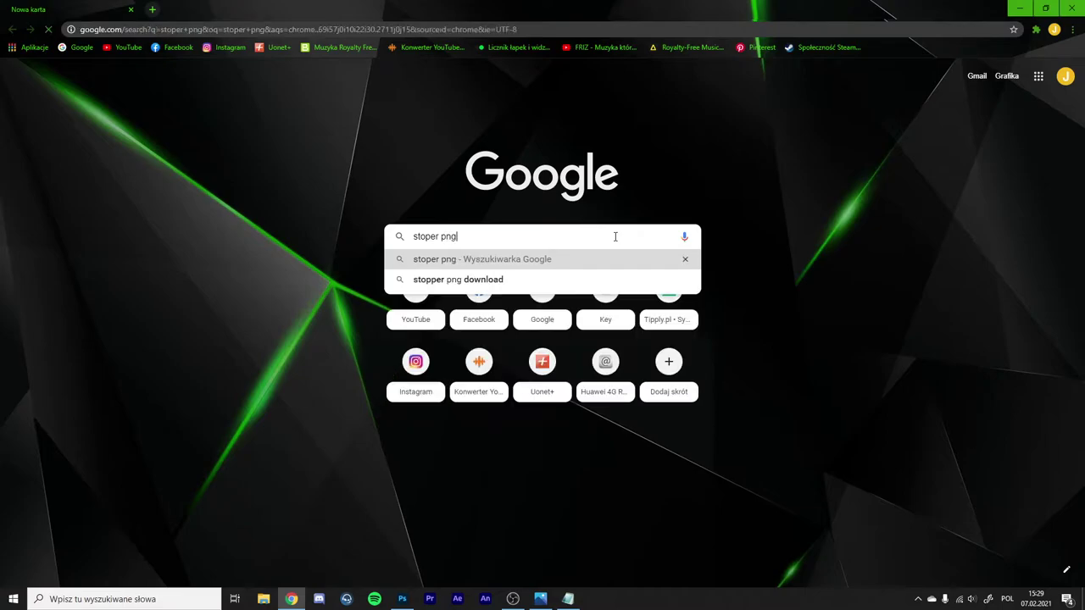
pyautogui.press('Return')
pyautogui.click(183, 114)
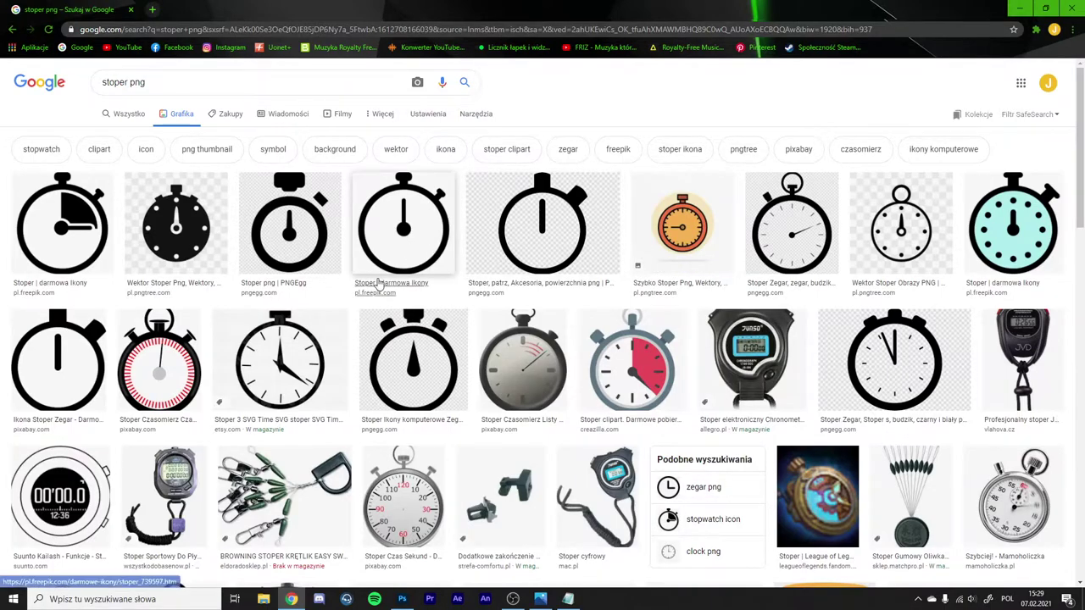
# Copy the black PNGEgg stopwatch image and paste it into the overlay document in Photoshop.
pyautogui.click(305, 252)
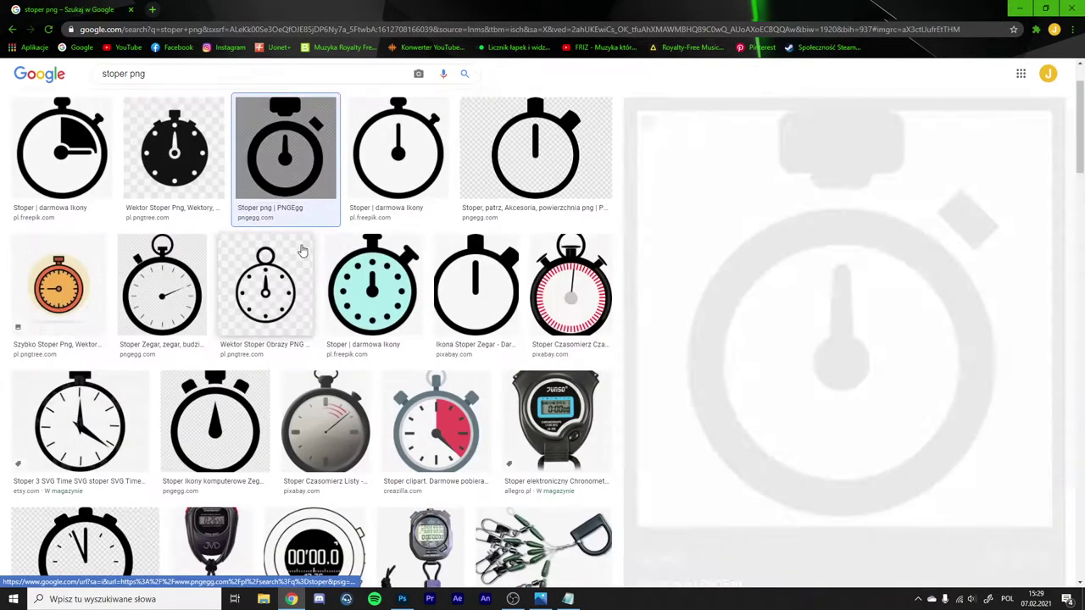
pyautogui.rightClick(811, 341)
pyautogui.click(863, 485)
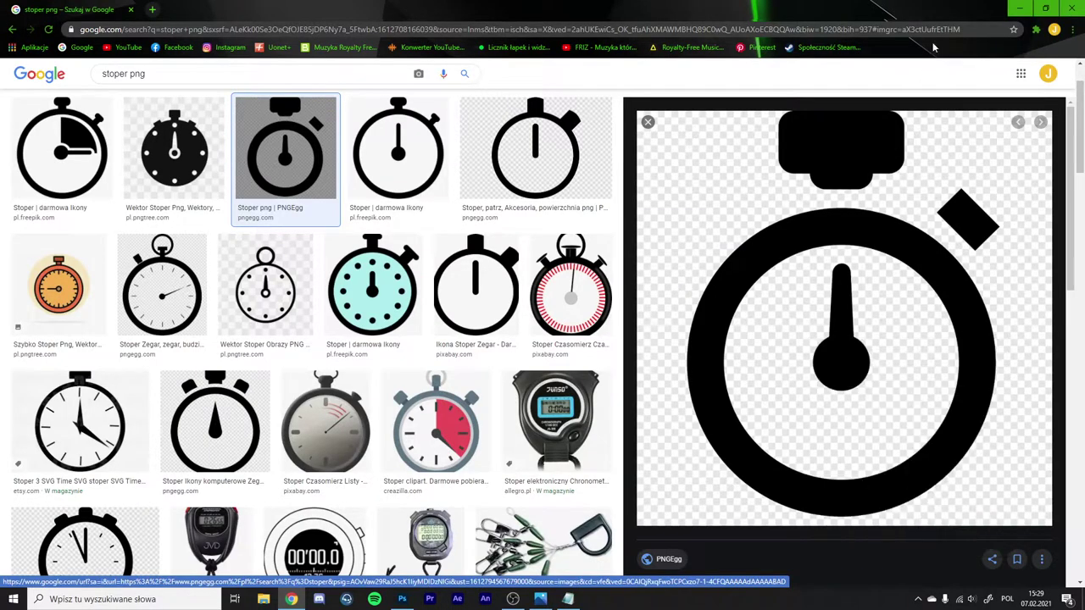
pyautogui.hotkey('alt', 'Tab')
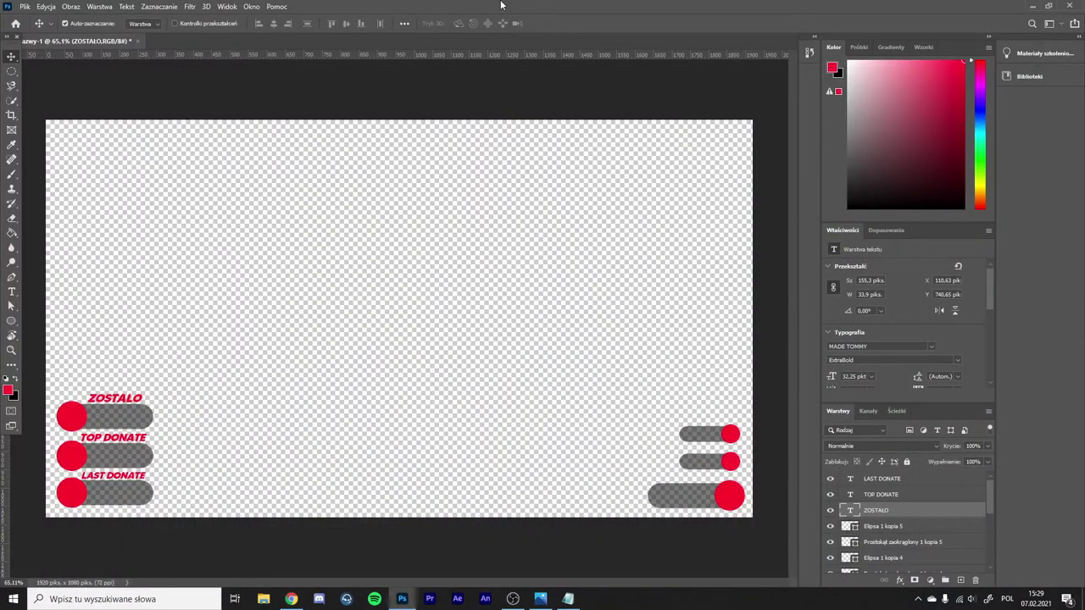
pyautogui.hotkey('ctrl', 'v')
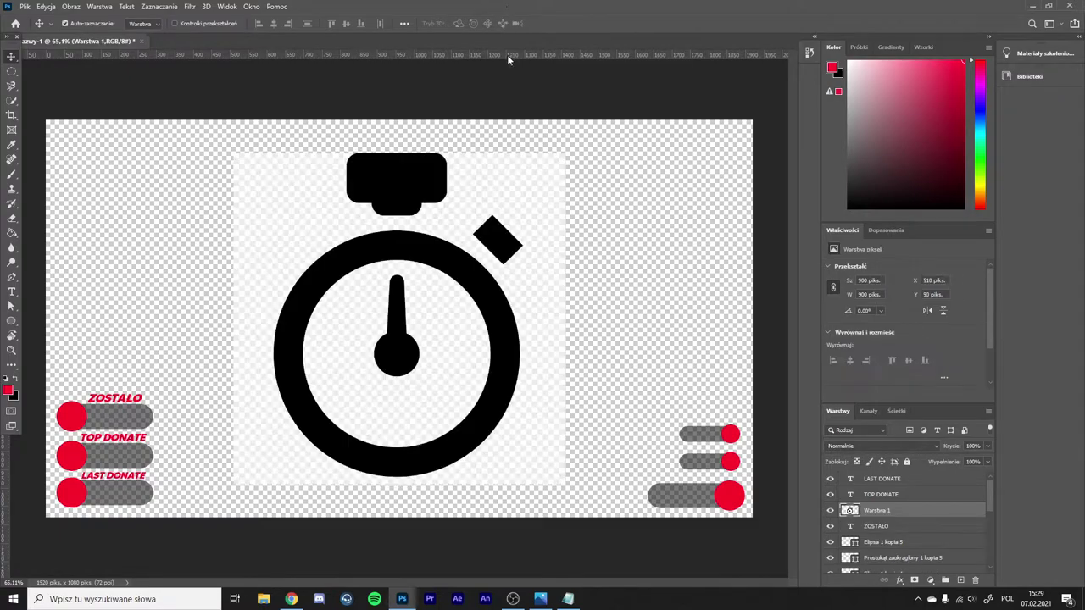
# Remove the stopwatch image's pale background with the Magic Eraser, both around the watch and inside its dial.
pyautogui.press('e')
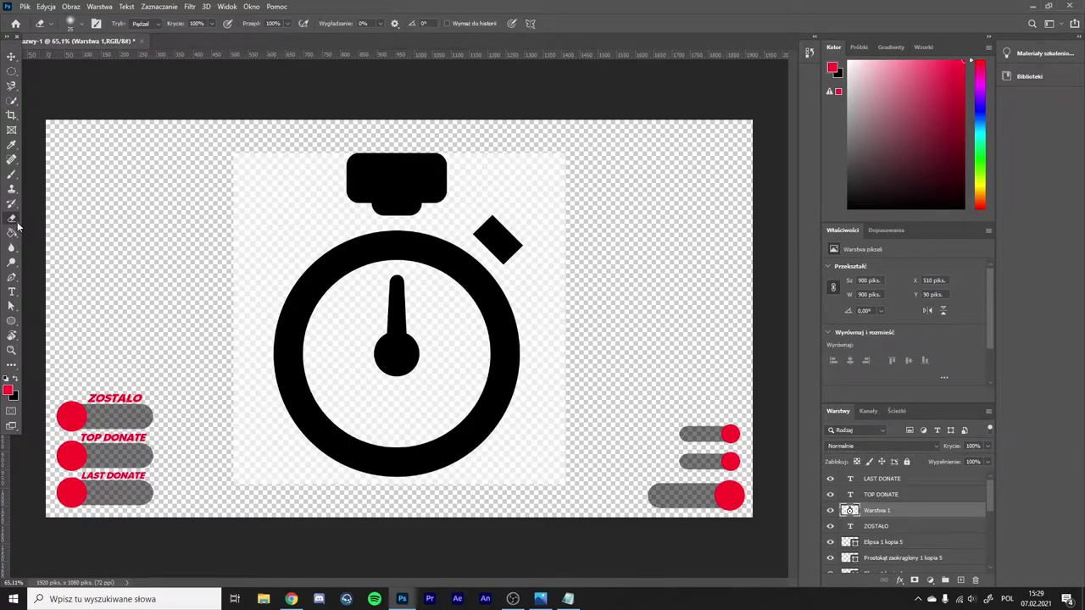
pyautogui.rightClick(11, 221)
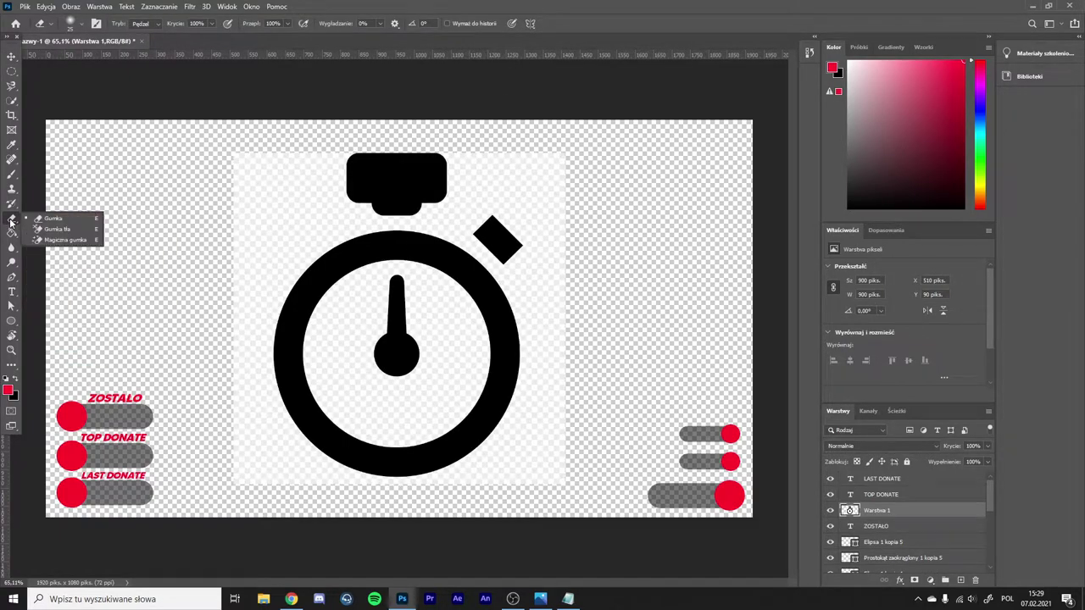
pyautogui.click(50, 244)
pyautogui.click(282, 228)
pyautogui.click(347, 344)
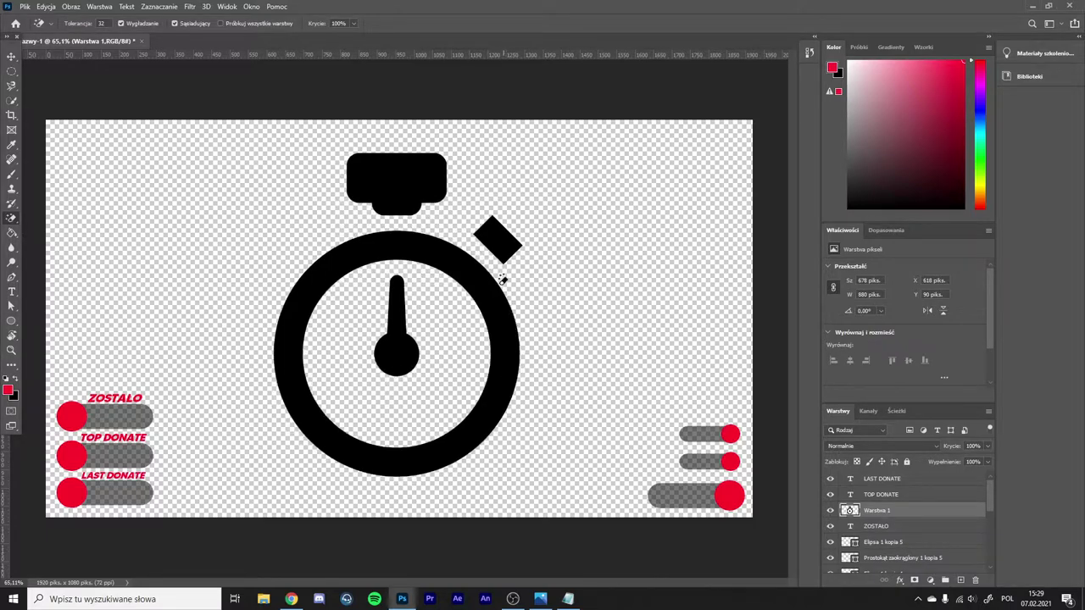
# Scale the stopwatch icon down to about 37 × 48 px and centre it in the red circle beside "ZOSTAŁO".
pyautogui.click(11, 56)
pyautogui.hotkey('ctrl', 't')
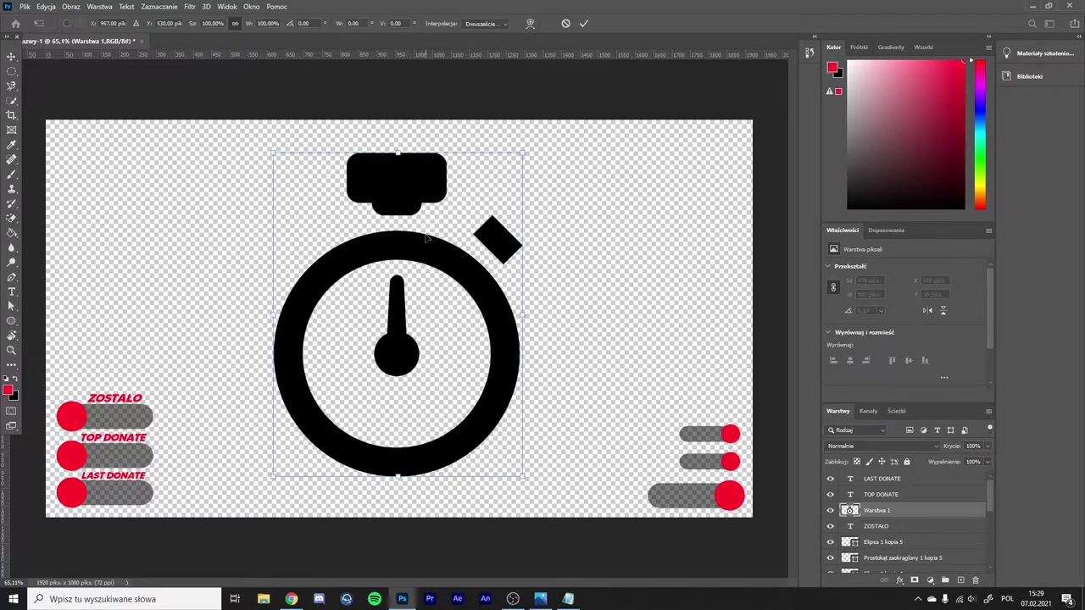
pyautogui.moveTo(514, 149); pyautogui.dragTo(71, 415)
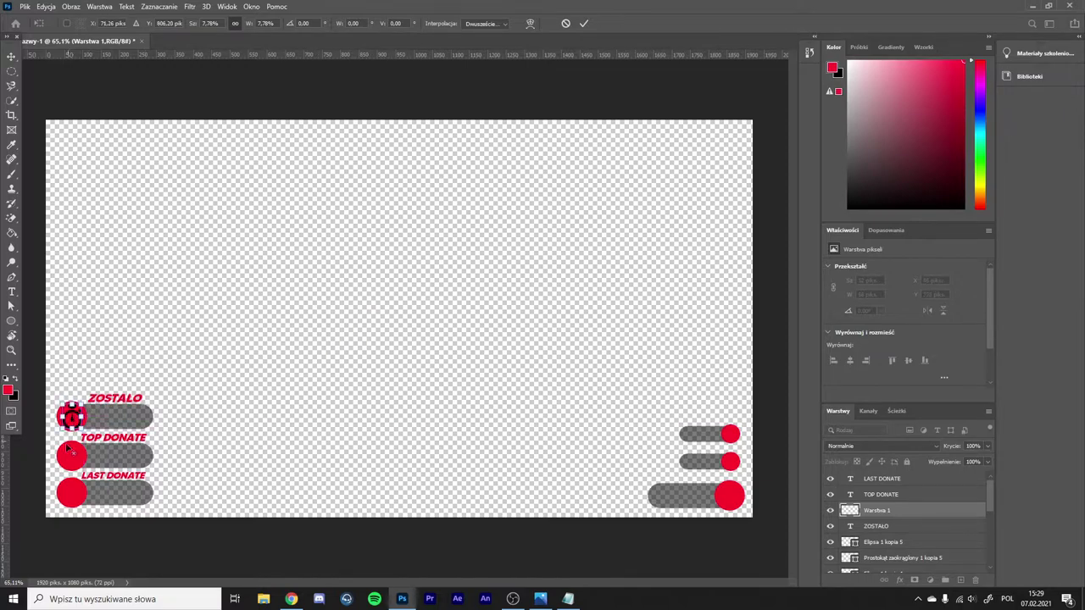
pyautogui.scroll(2, 33, 433)
pyautogui.scroll(3, 34, 434)
pyautogui.hscroll(-4, 170, 399)
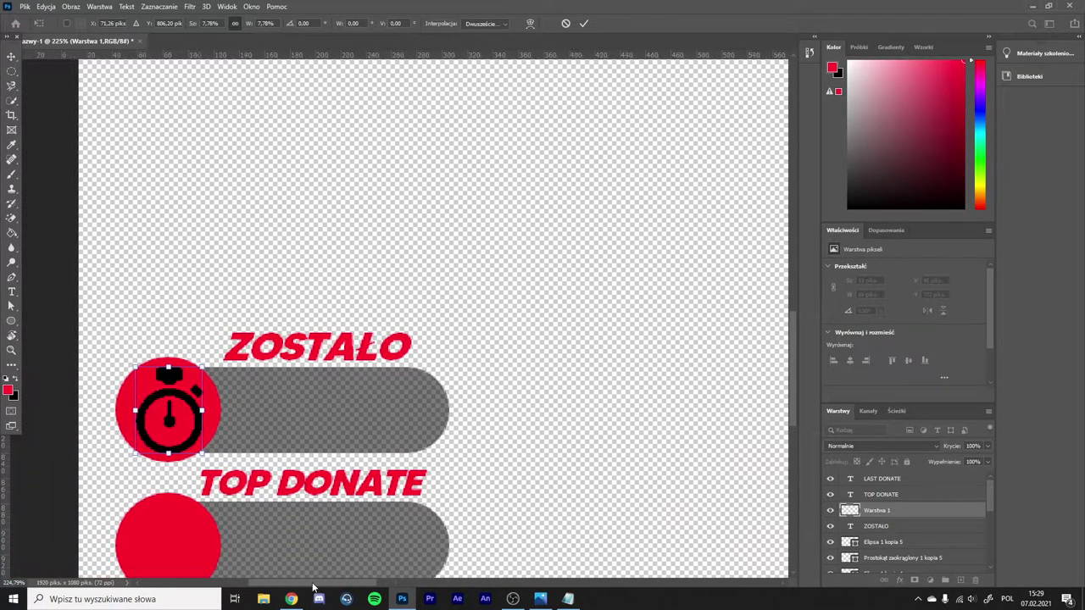
pyautogui.moveTo(249, 365); pyautogui.dragTo(239, 377)
pyautogui.press('Up')
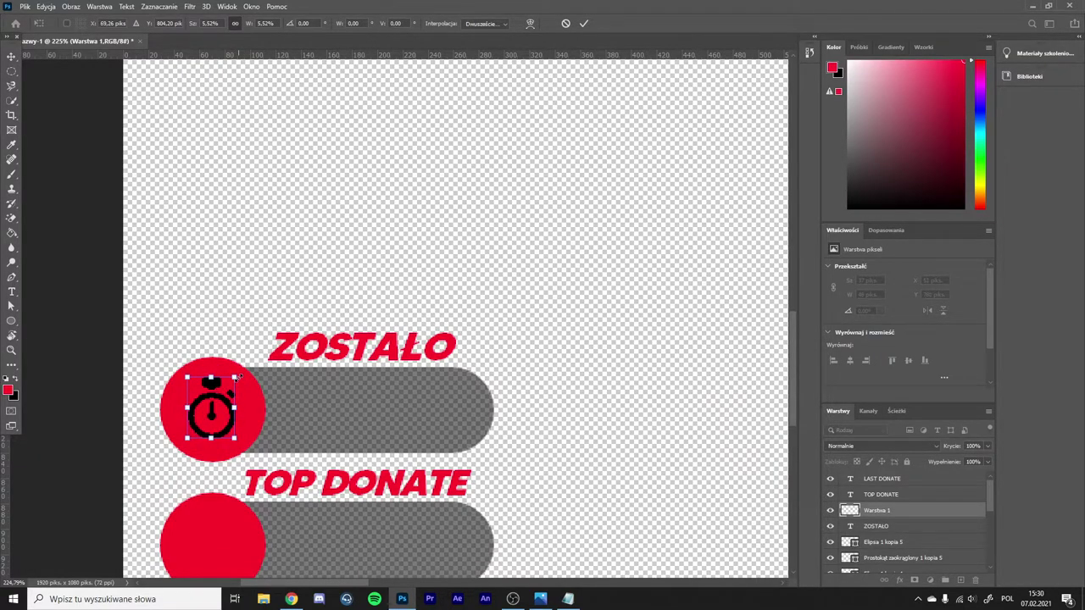
pyautogui.press('Return')
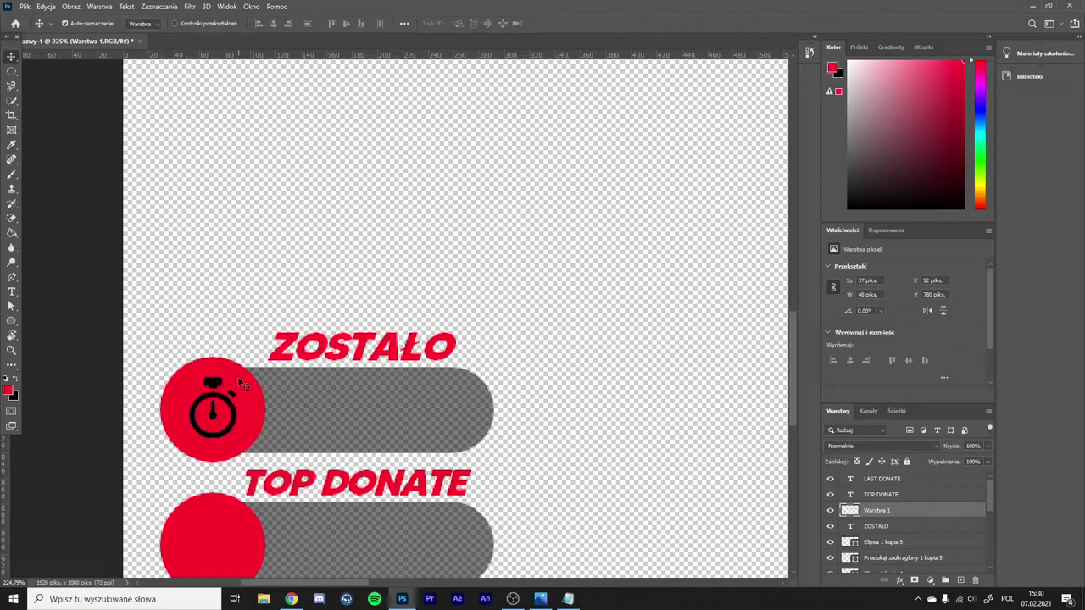
pyautogui.scroll(-5, 237, 377)
pyautogui.scroll(-1, 325, 408)
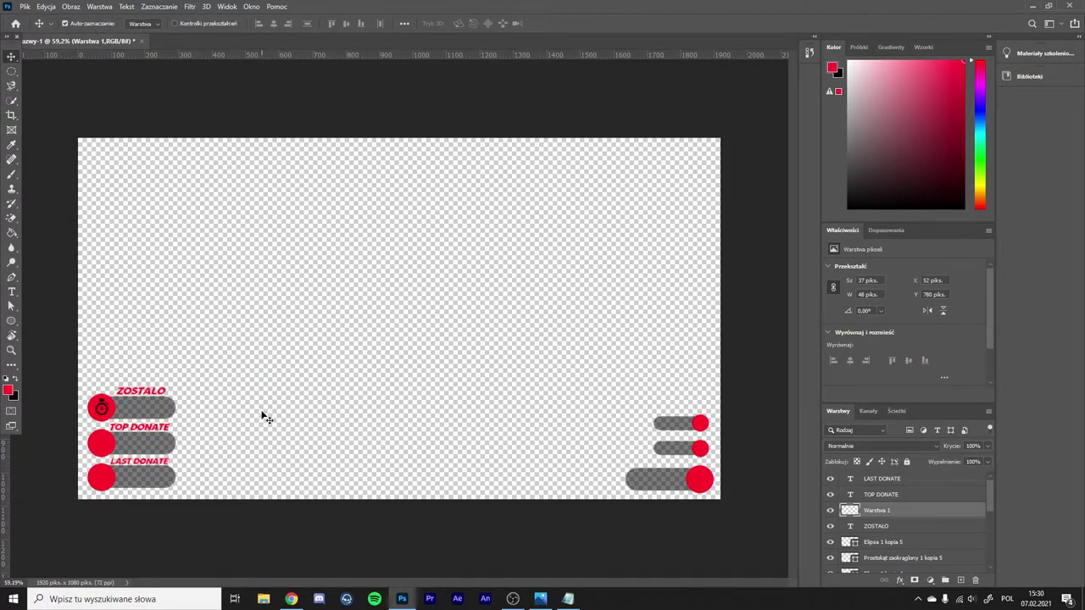
# Switch to Chrome and search Google Images for "korona png".
pyautogui.click(291, 599)
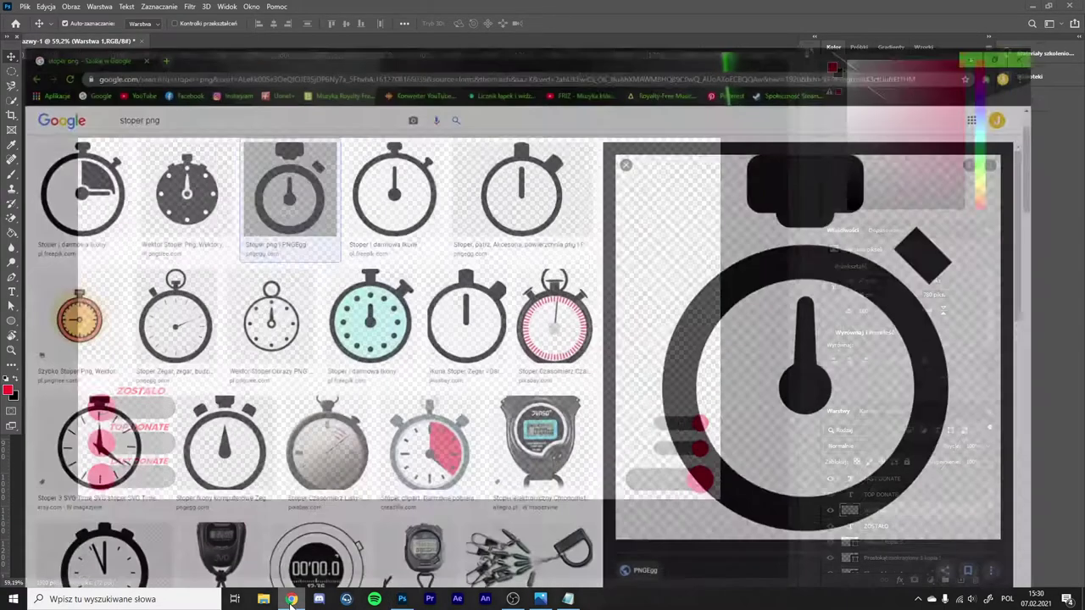
pyautogui.moveTo(157, 73); pyautogui.dragTo(49, 76)
pyautogui.write('korona p')
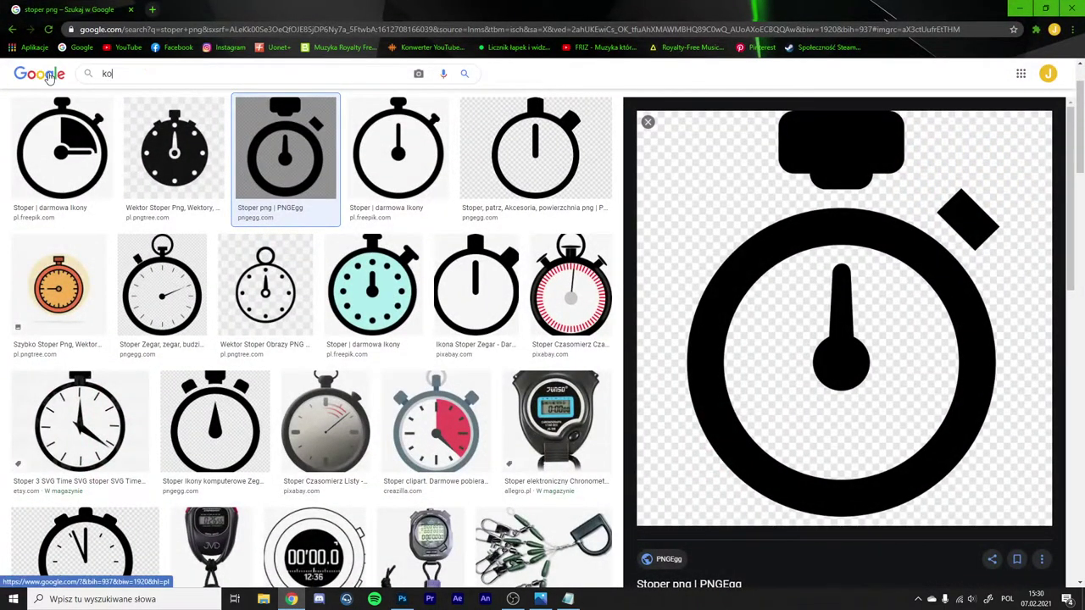
pyautogui.write('ng')
pyautogui.press('Return')
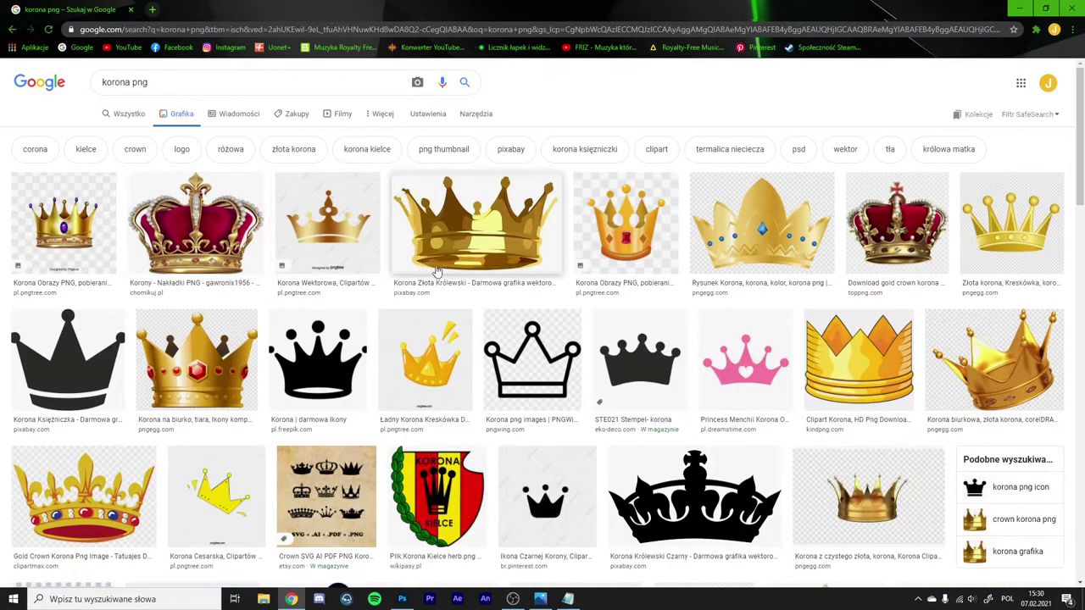
# Copy the black outlined crown image from PNGWing and paste it into the overlay document in Photoshop.
pyautogui.click(545, 373)
pyautogui.rightClick(824, 182)
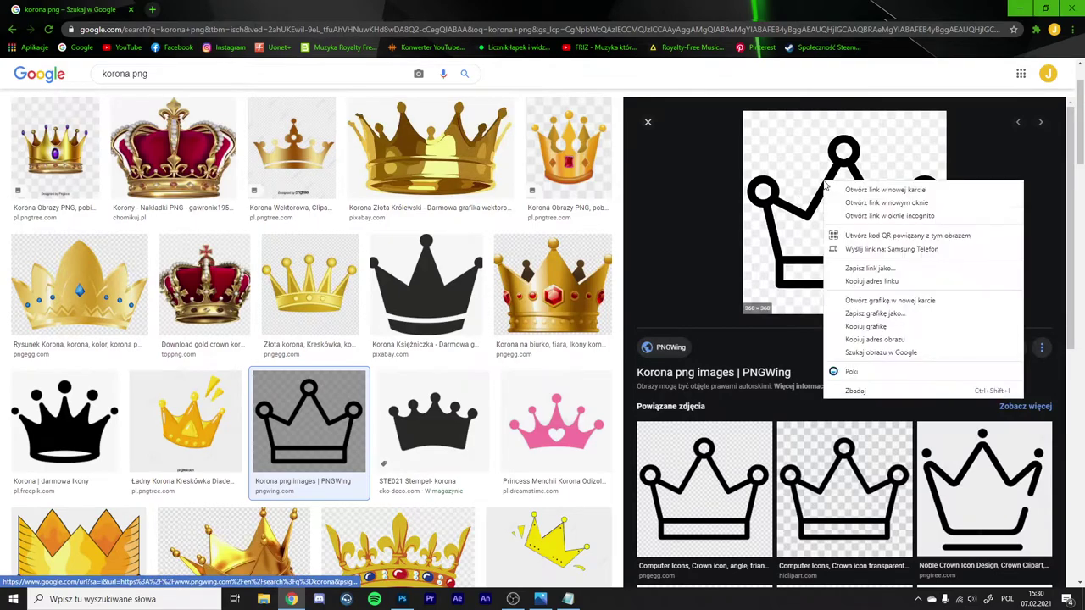
pyautogui.click(875, 328)
pyautogui.click(1020, 8)
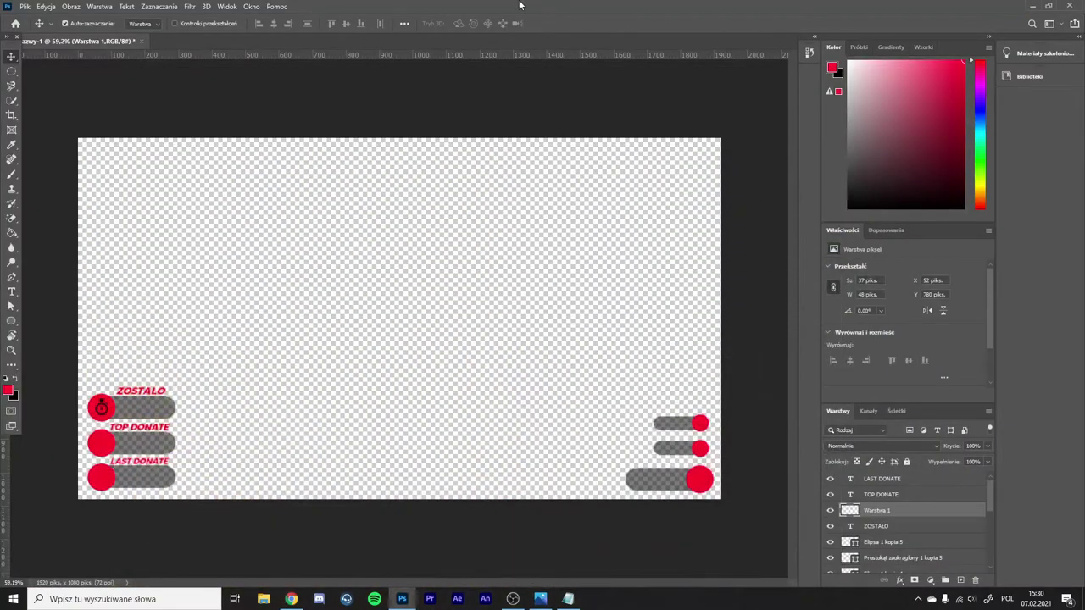
pyautogui.hotkey('ctrl', 'v')
# Remove the crown image's pale background with the Magic Eraser, around the crown and inside its body, base band and three tip circles.
pyautogui.press('e')
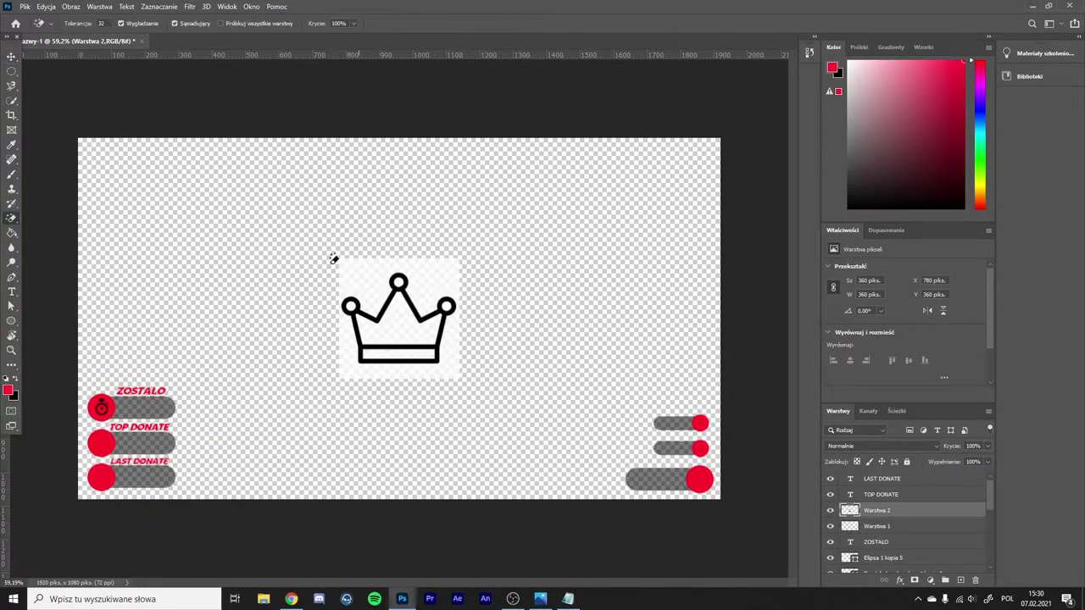
pyautogui.click(371, 300)
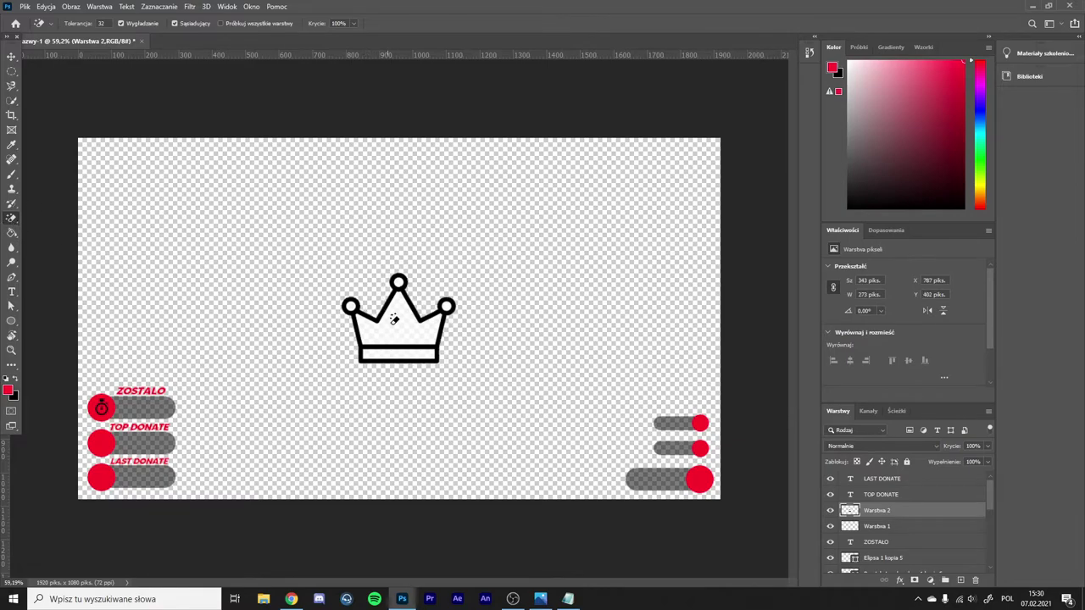
pyautogui.click(396, 324)
pyautogui.scroll(8, 410, 360)
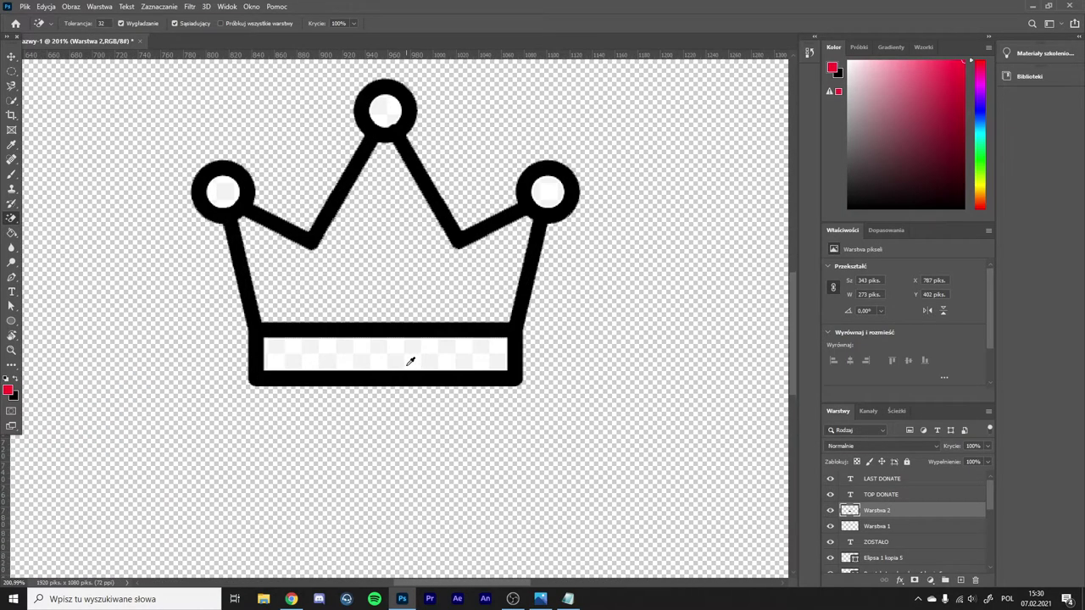
pyautogui.click(416, 347)
pyautogui.scroll(3, 574, 240)
pyautogui.click(615, 251)
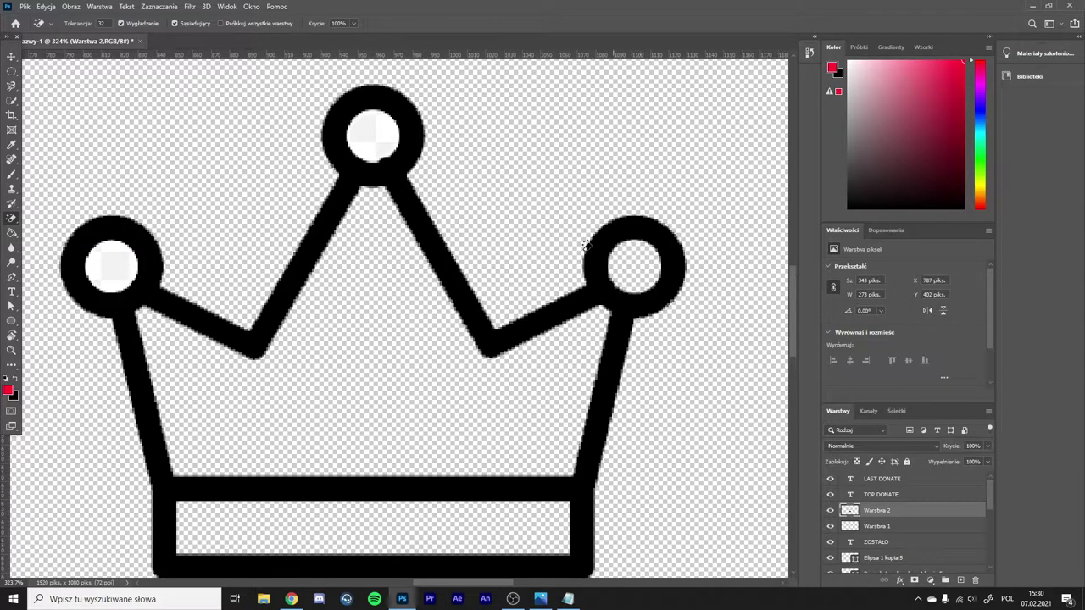
pyautogui.click(375, 127)
pyautogui.click(120, 259)
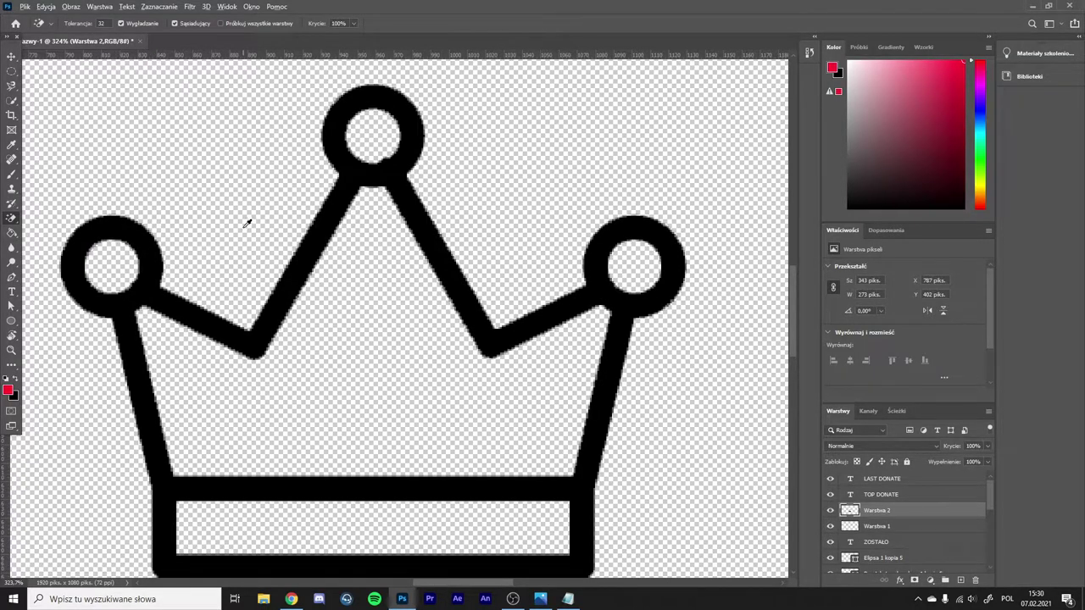
pyautogui.scroll(-8, 249, 224)
# Scale the crown icon down to about 59 × 46 px and centre it in the red circle beside "TOP DONATE".
pyautogui.press('v')
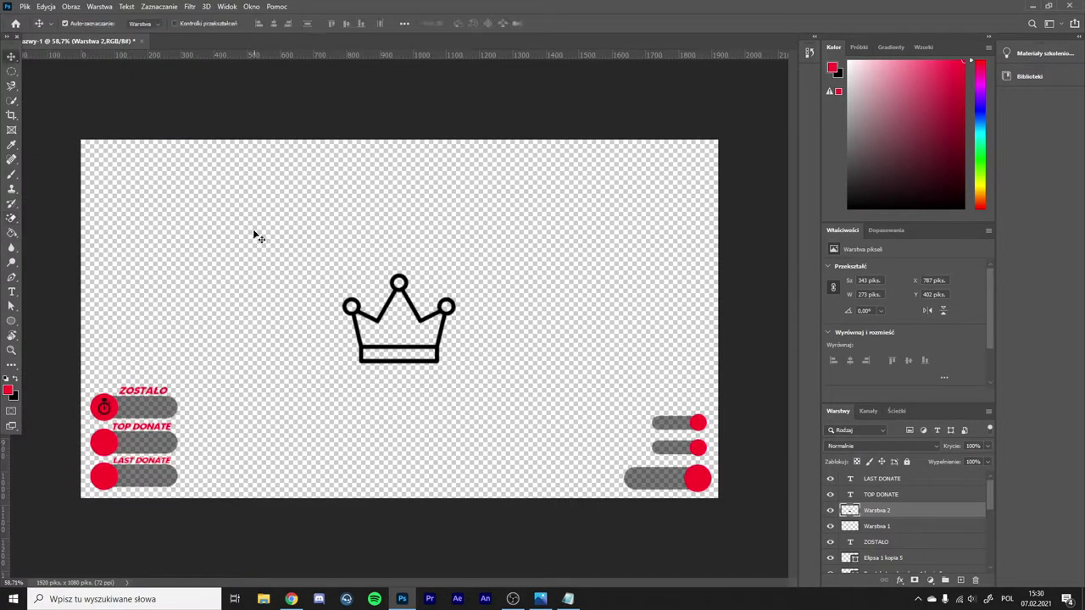
pyautogui.hotkey('ctrl', 't')
pyautogui.moveTo(456, 270); pyautogui.dragTo(131, 426)
pyautogui.scroll(5, 165, 386)
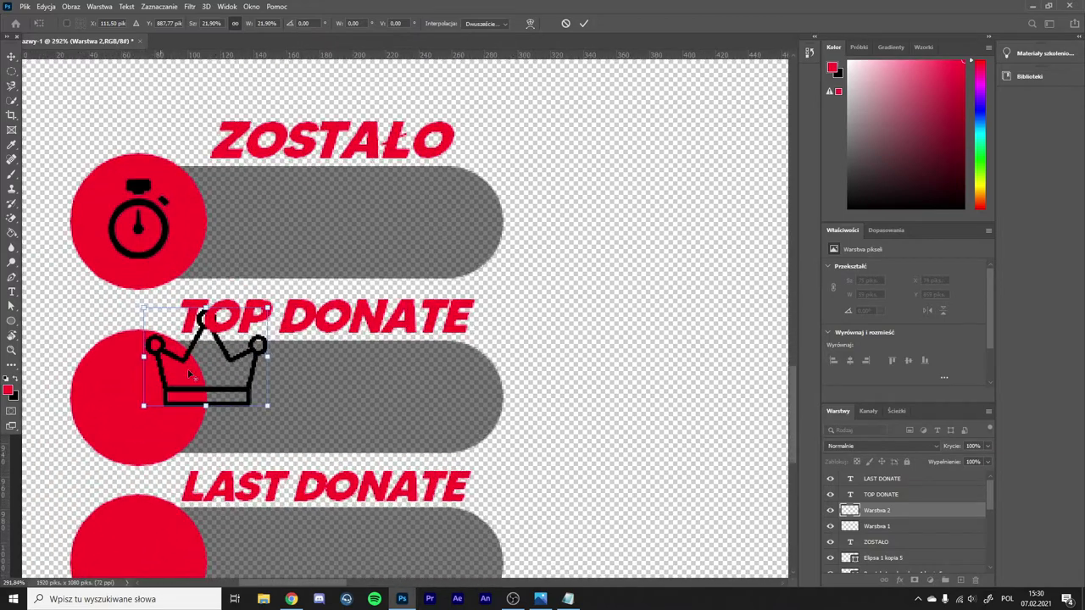
pyautogui.moveTo(266, 314); pyautogui.dragTo(255, 327)
pyautogui.moveTo(220, 374); pyautogui.dragTo(156, 402)
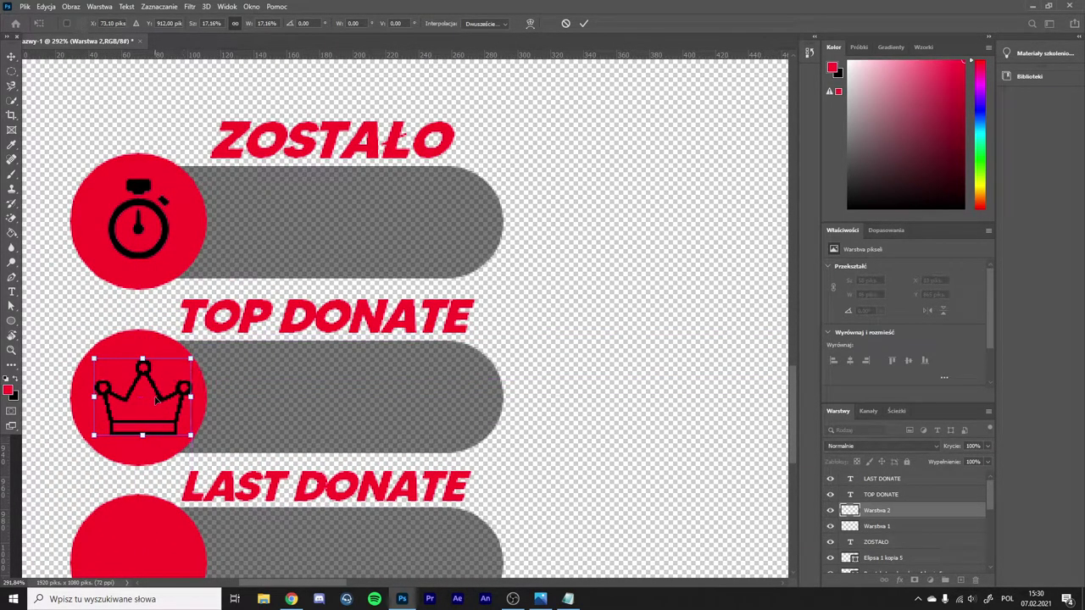
pyautogui.press('Left')
pyautogui.press('Left')
pyautogui.press('Return')
pyautogui.scroll(-6, 198, 382)
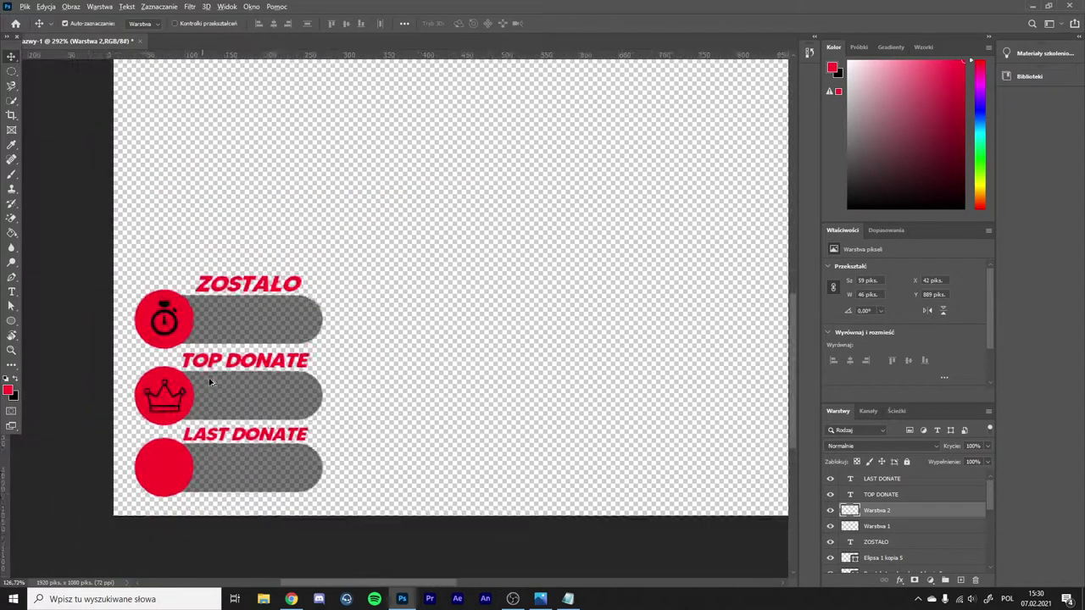
pyautogui.scroll(1, 345, 380)
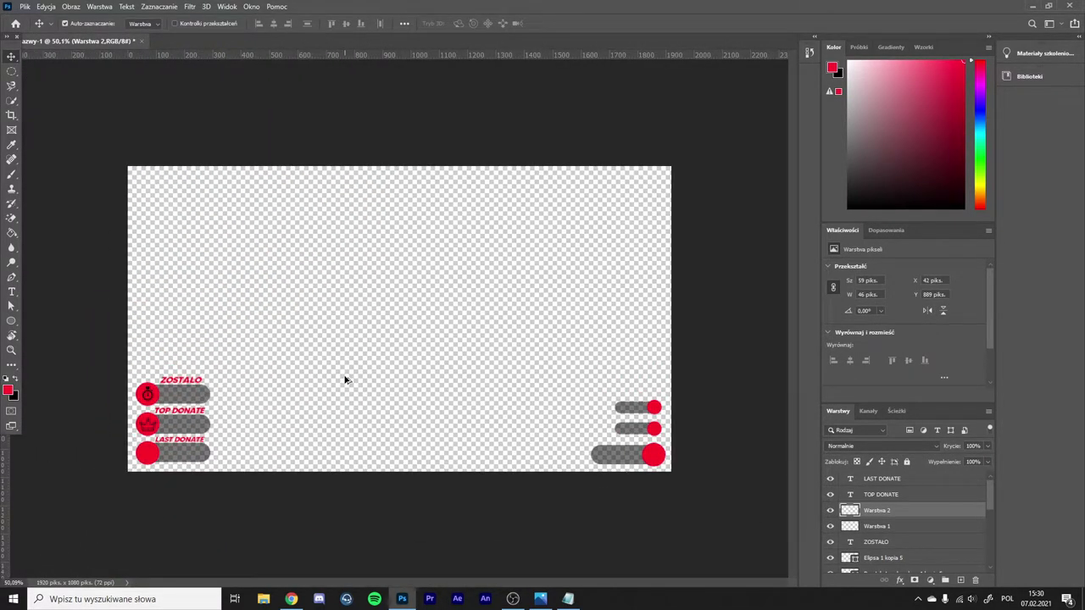
pyautogui.scroll(2, 97, 429)
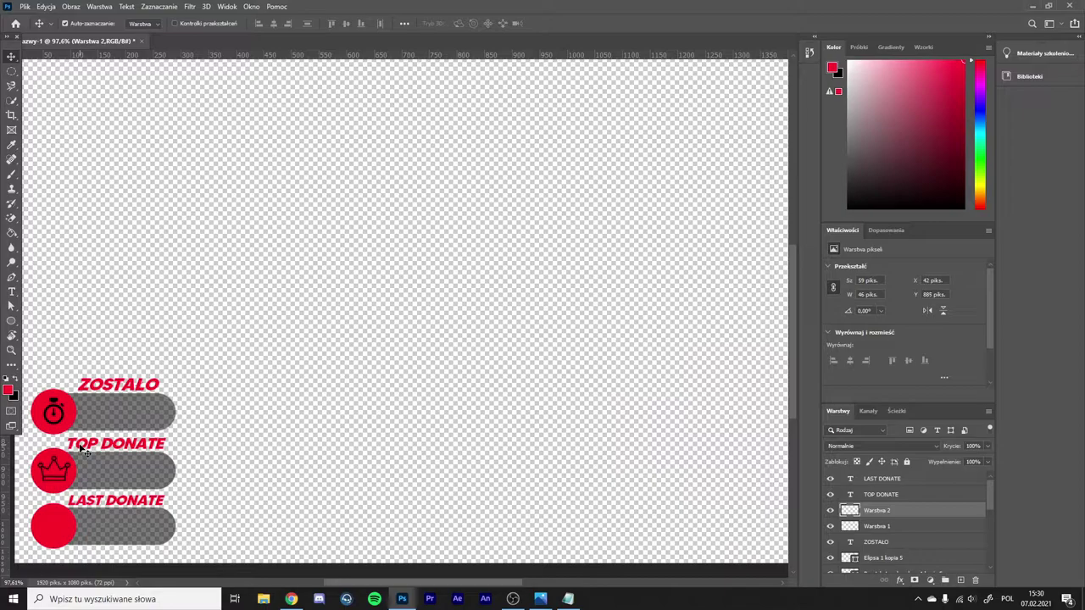
pyautogui.scroll(-2, 85, 452)
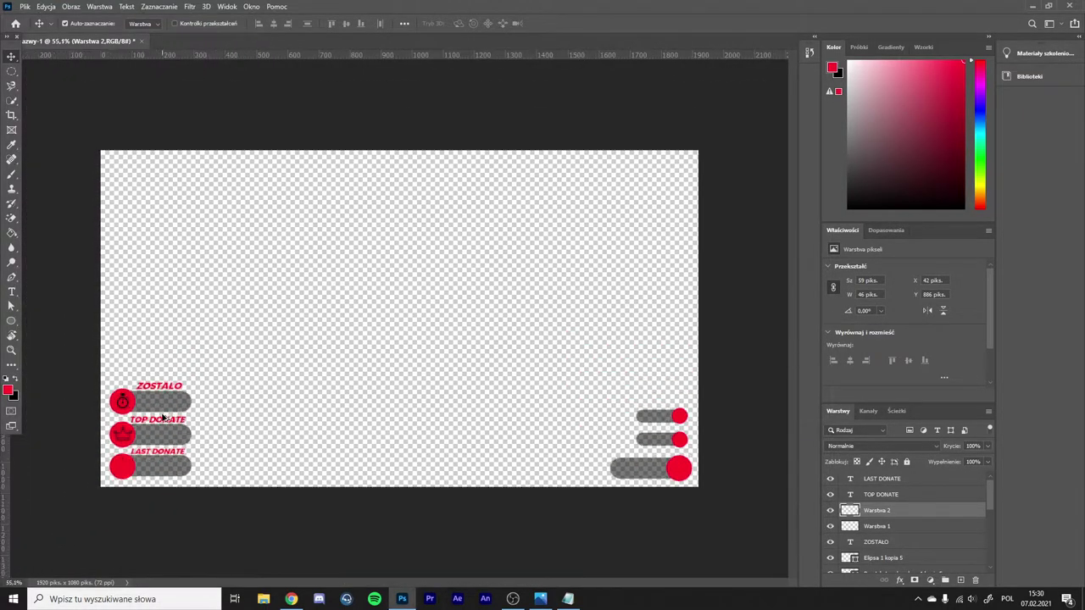
# Switch to Chrome and search Google Images for "świnka skarbonka png".
pyautogui.click(291, 599)
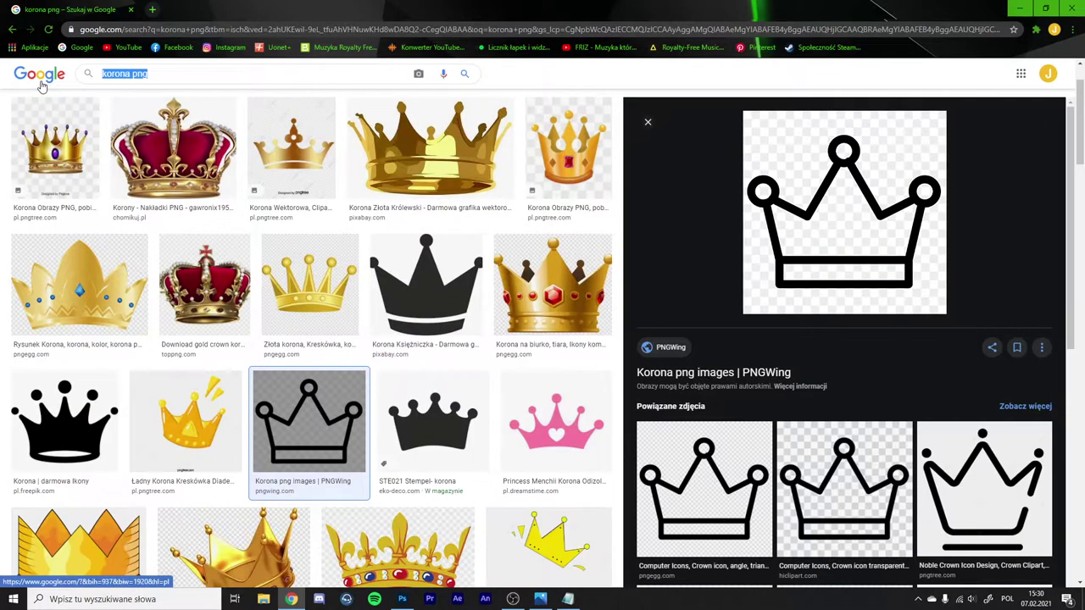
pyautogui.write('świnka ')
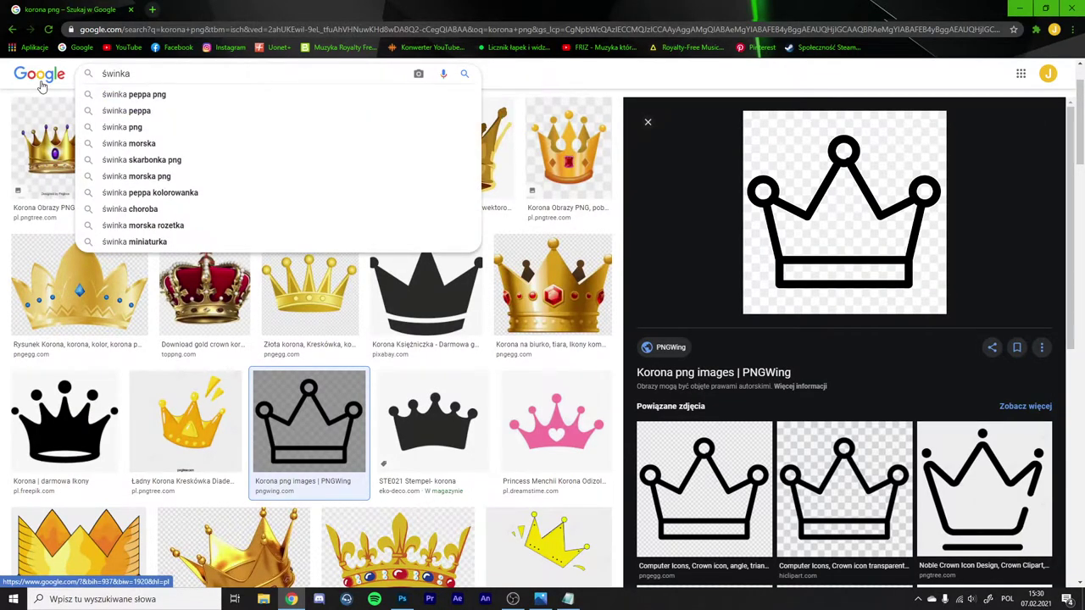
pyautogui.write('skarbon')
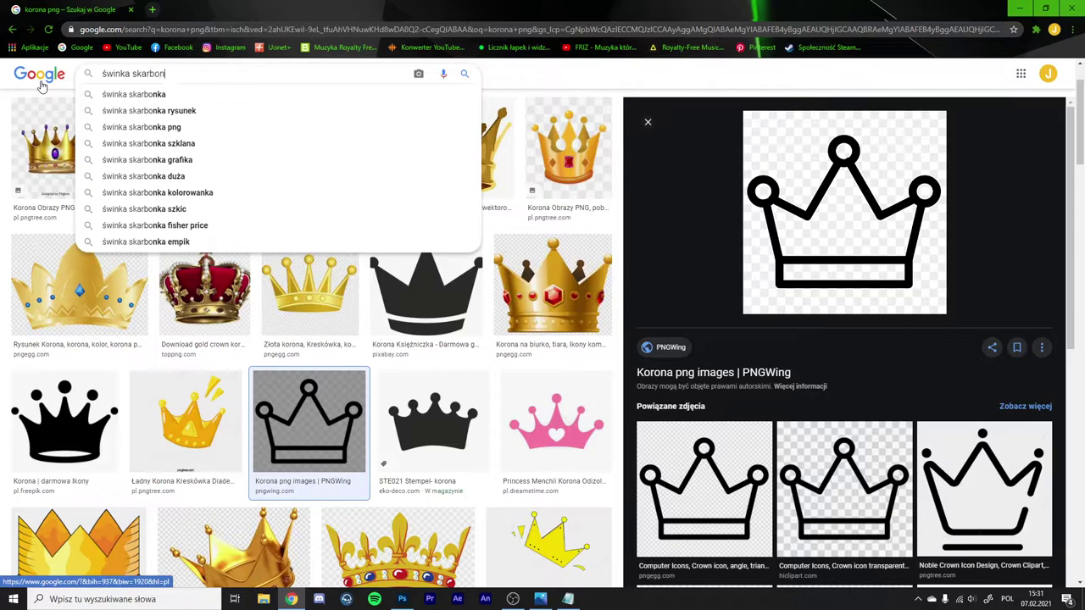
pyautogui.write('ka png')
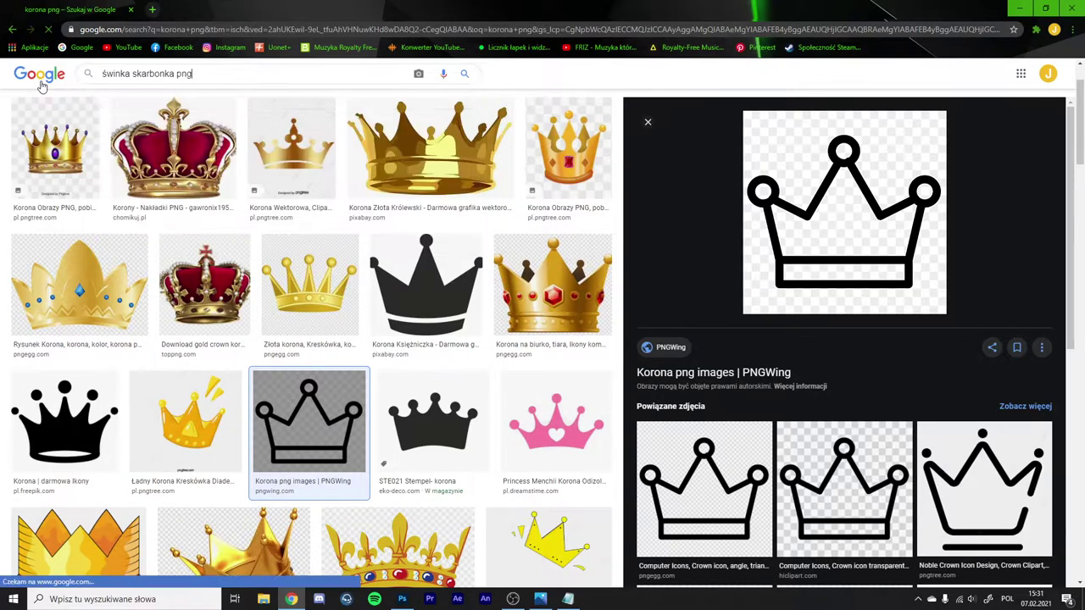
pyautogui.press('Return')
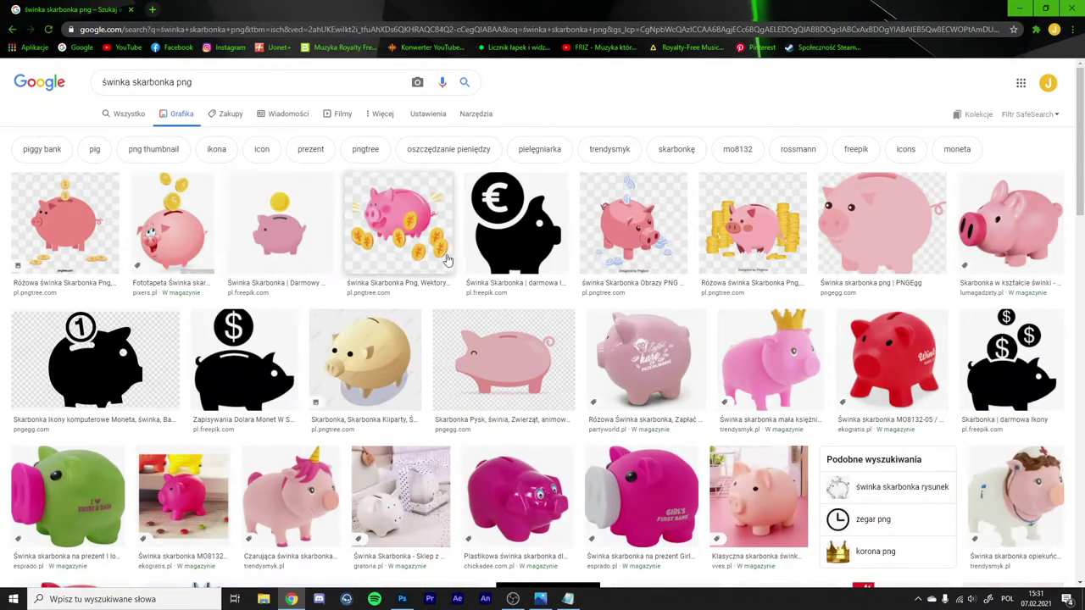
# Copy the black PNGEgg piggy bank image with the "1" coin and paste it into the overlay document in Photoshop.
pyautogui.click(100, 362)
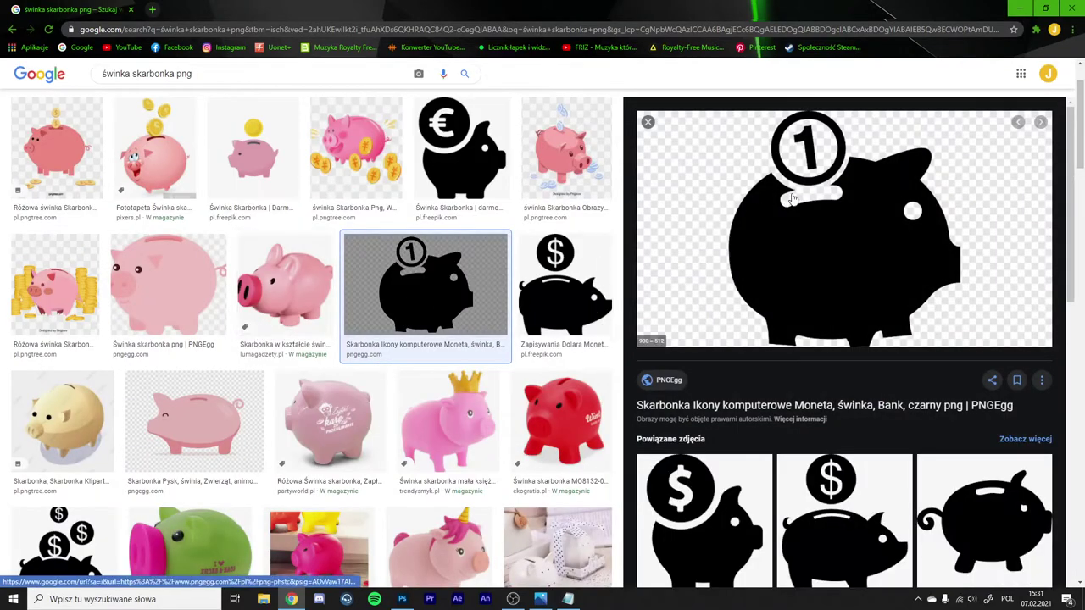
pyautogui.rightClick(791, 199)
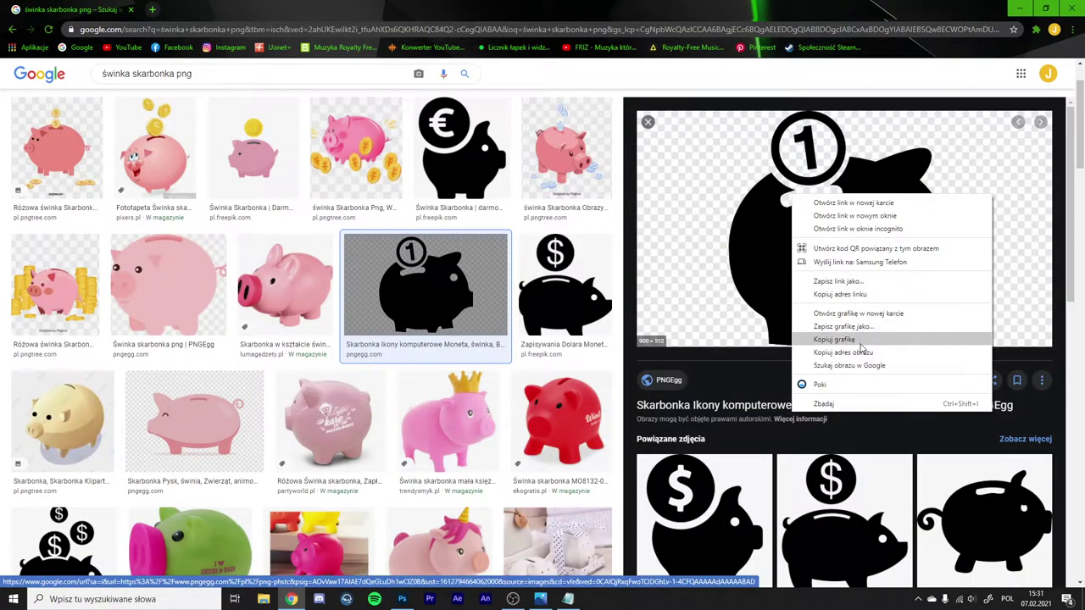
pyautogui.click(863, 343)
pyautogui.click(1019, 8)
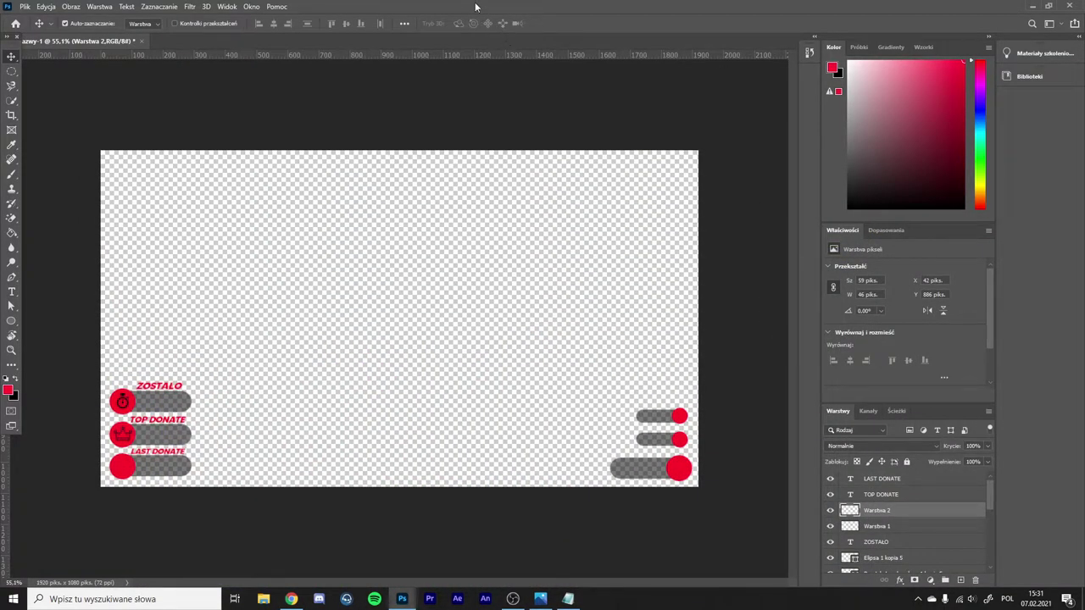
pyautogui.hotkey('ctrl', 'v')
# Remove the piggy bank image's pale background with the Magic Eraser, around the pig and inside its coin and eye.
pyautogui.press('e')
pyautogui.click(457, 250)
pyautogui.scroll(3, 427, 347)
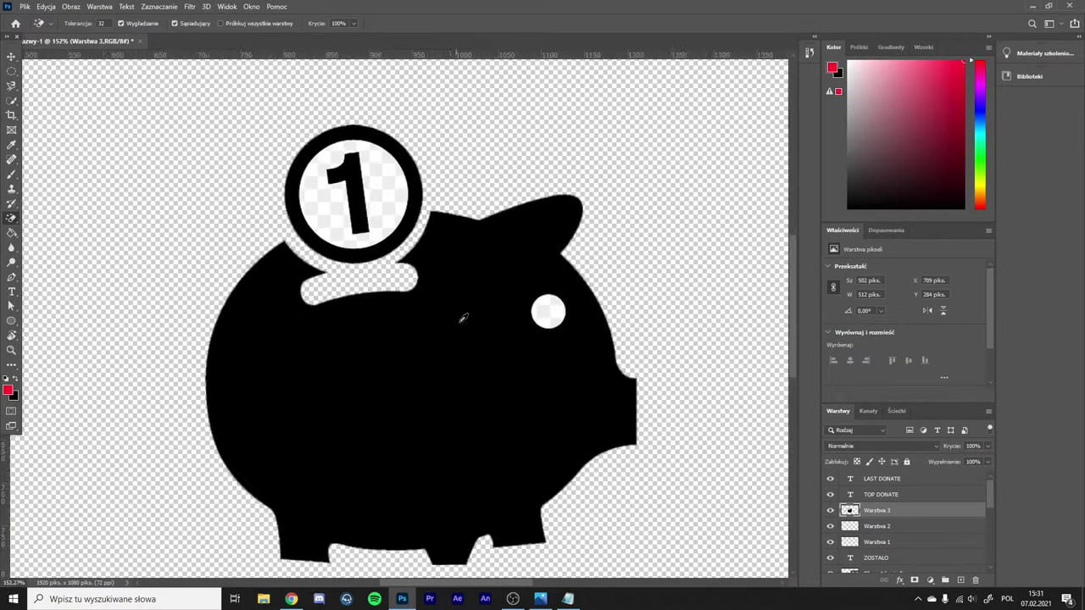
pyautogui.scroll(1, 459, 317)
pyautogui.click(378, 181)
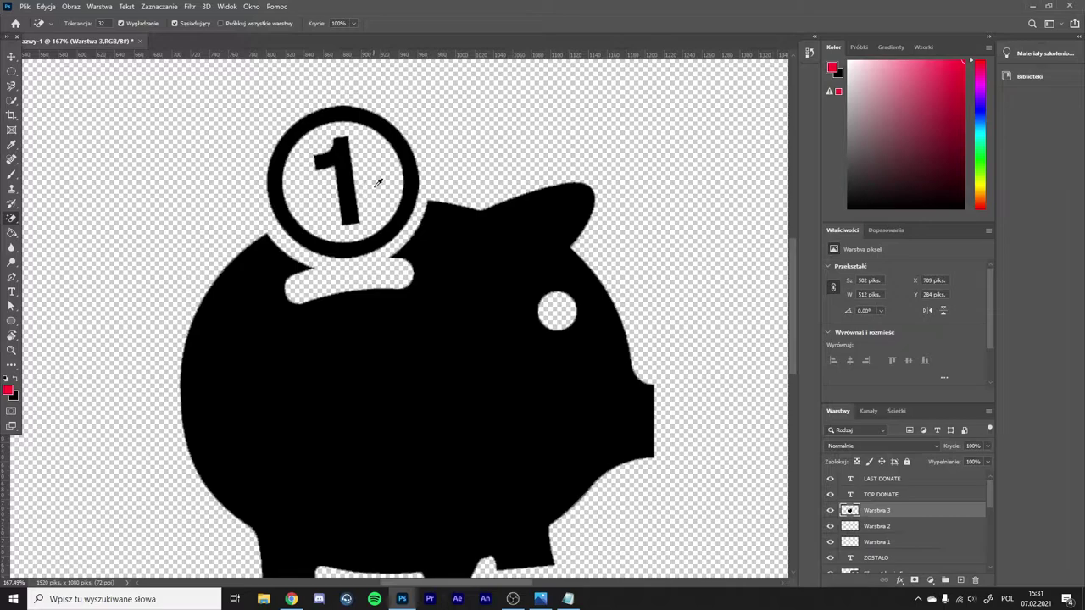
pyautogui.scroll(-10, 380, 195)
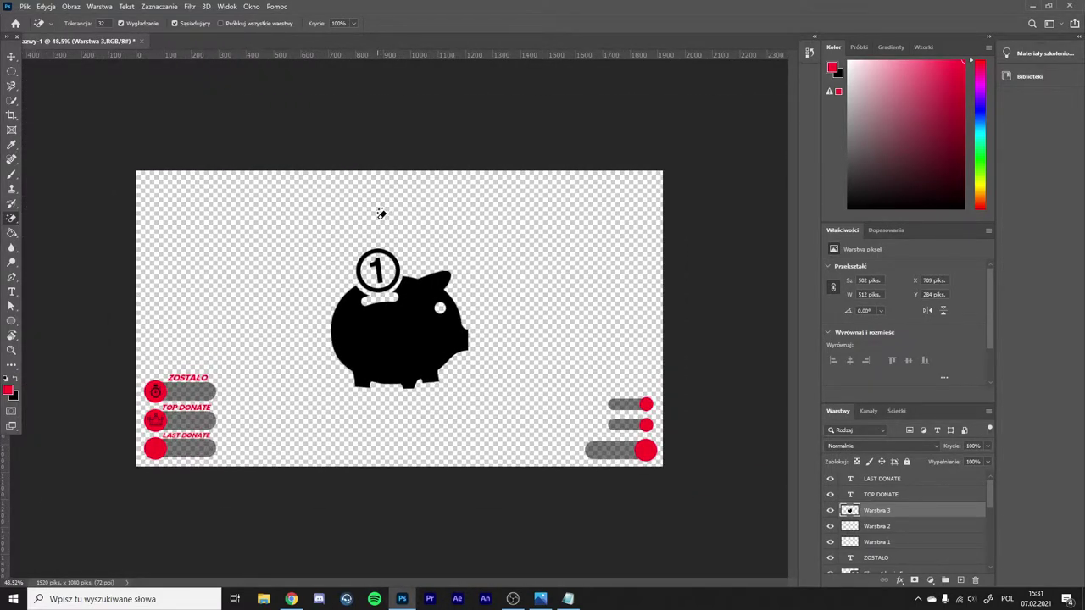
pyautogui.press('v')
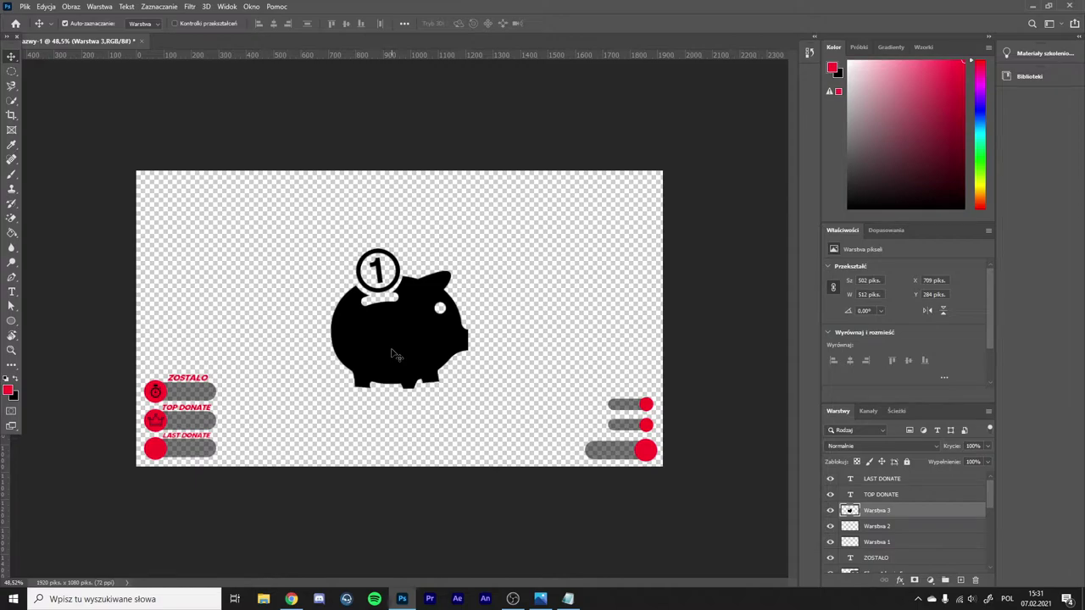
# Scale the piggy bank icon down to about 49 × 50 px and centre it in the red circle beside "LAST DONATE".
pyautogui.hotkey('ctrl', 't')
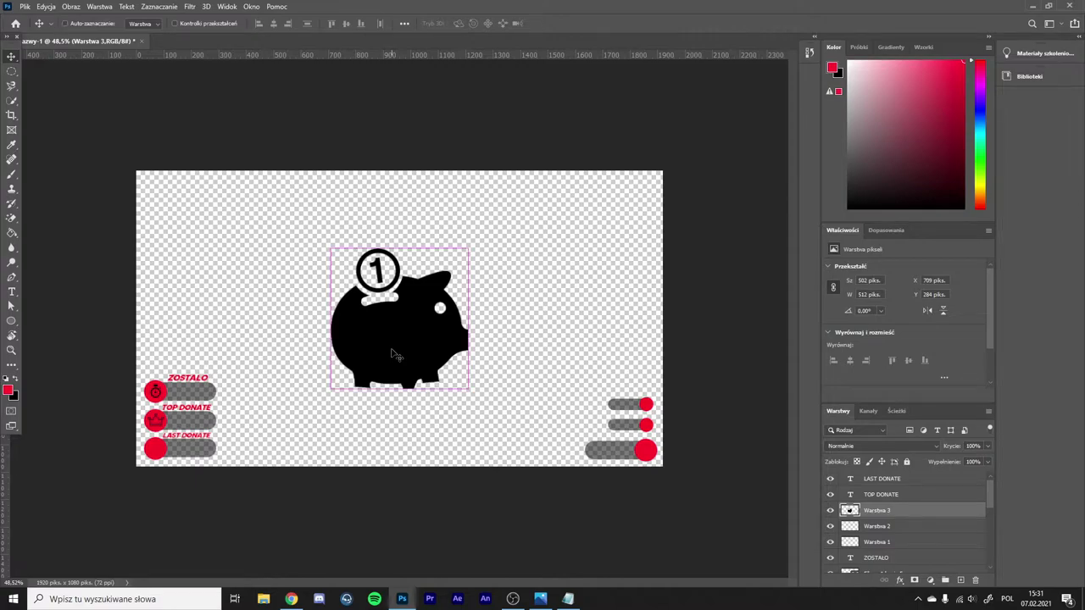
pyautogui.moveTo(468, 248); pyautogui.dragTo(155, 449)
pyautogui.scroll(2, 155, 448)
pyautogui.scroll(3, 113, 455)
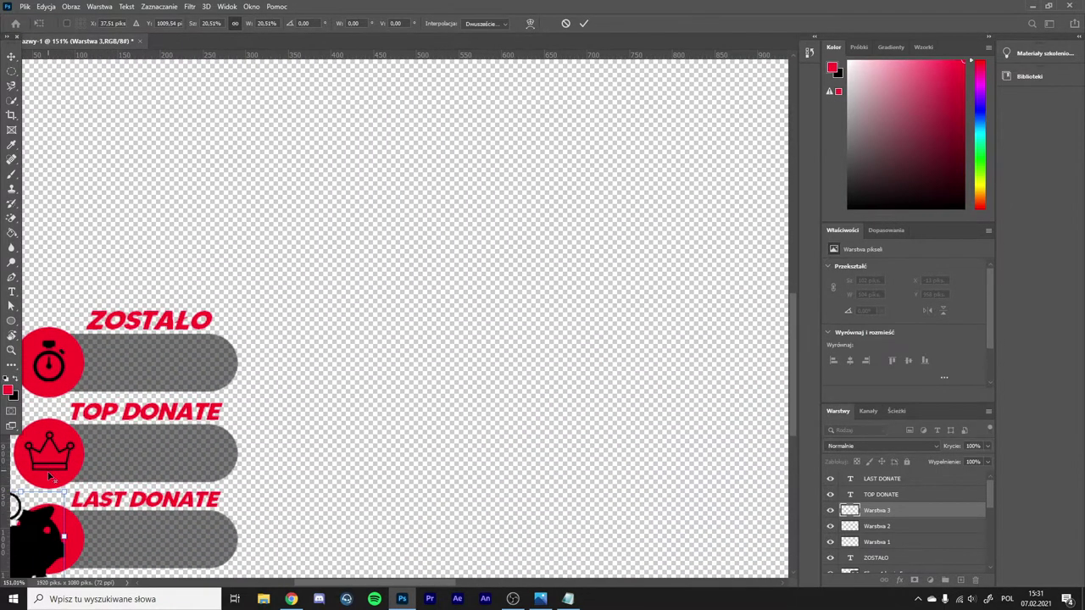
pyautogui.moveTo(373, 585); pyautogui.dragTo(339, 585)
pyautogui.scroll(-3, 254, 458)
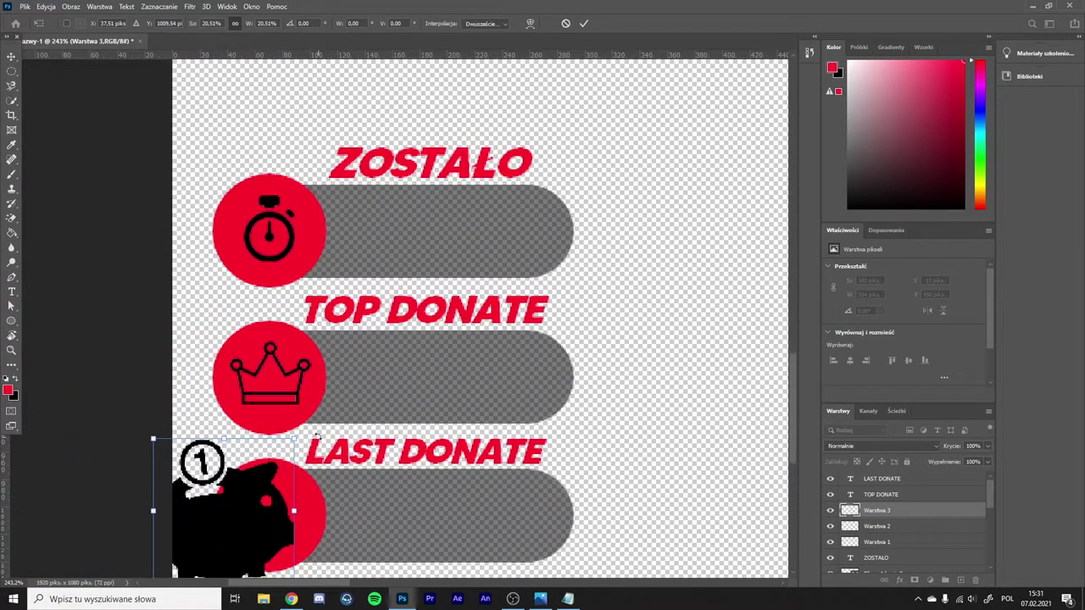
pyautogui.moveTo(249, 458); pyautogui.dragTo(287, 447)
pyautogui.moveTo(343, 373); pyautogui.dragTo(302, 414)
pyautogui.moveTo(285, 451); pyautogui.dragTo(285, 466)
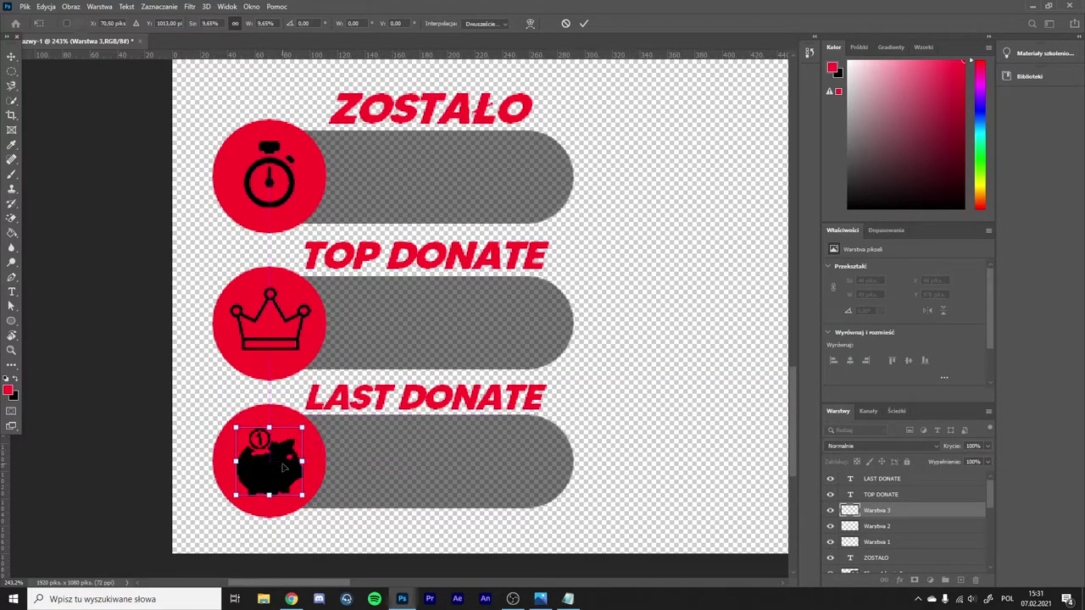
pyautogui.press('Up')
pyautogui.press('Up')
pyautogui.press('Left')
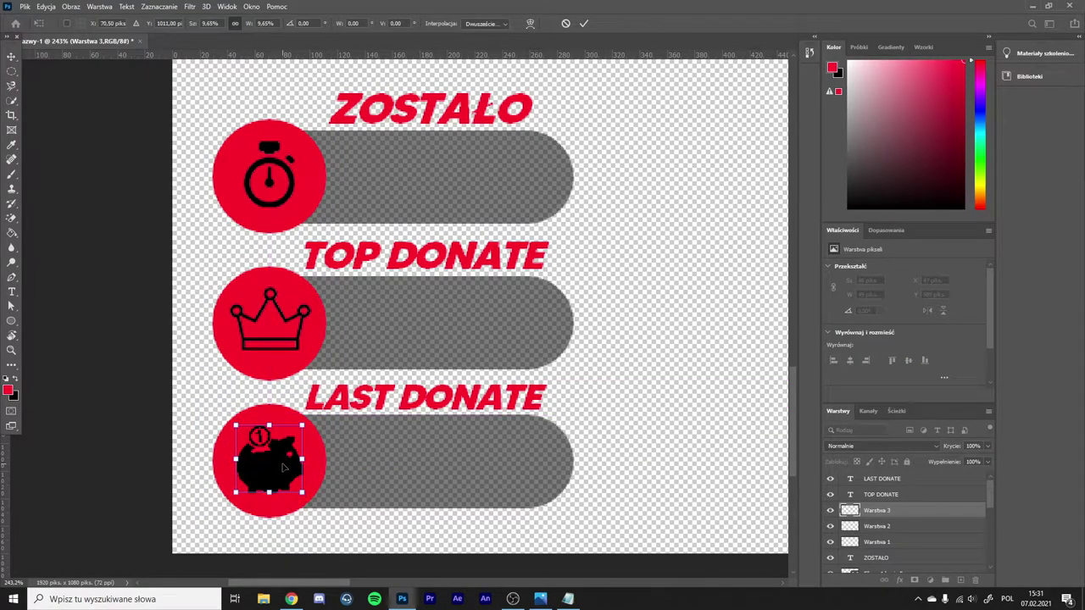
pyautogui.press('Return')
pyautogui.hotkey('ctrl', '0')
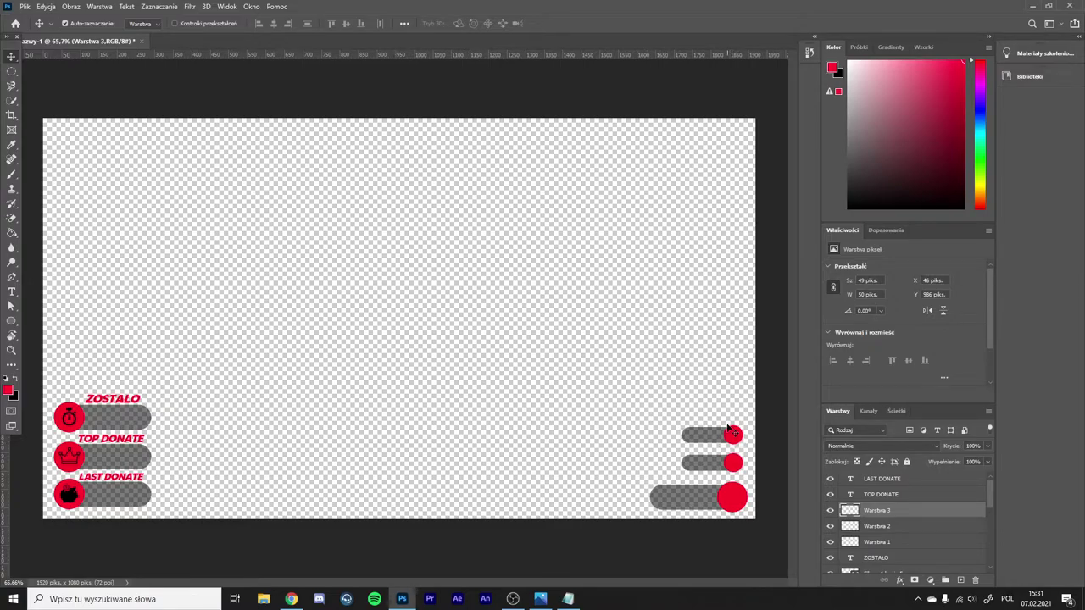
# Switch to Chrome and search Google Images for "oko png".
pyautogui.click(291, 599)
pyautogui.moveTo(193, 75); pyautogui.dragTo(83, 79)
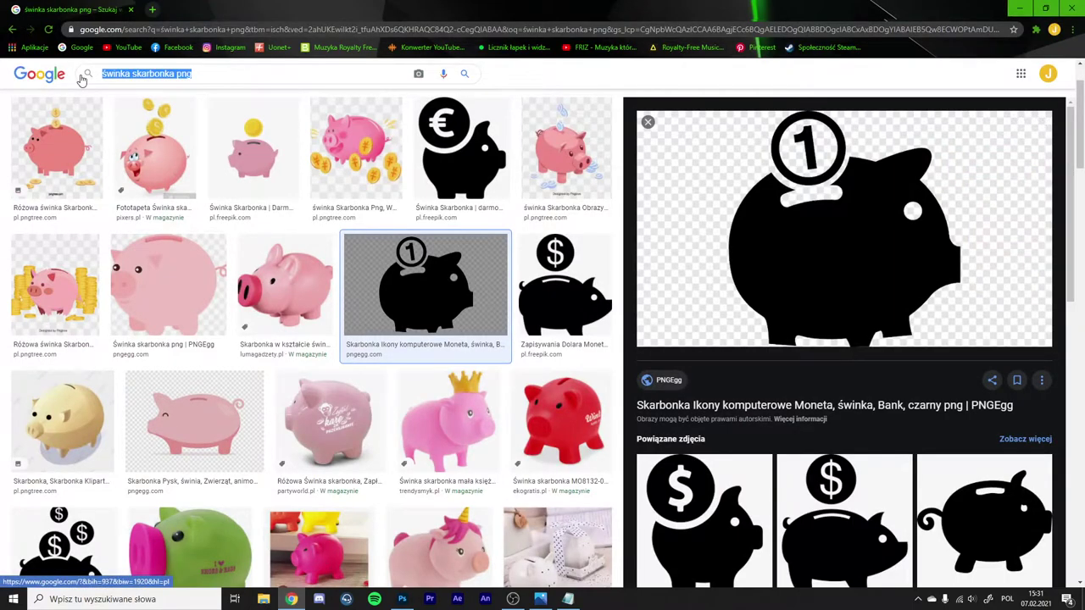
pyautogui.write('oko png')
pyautogui.press('Return')
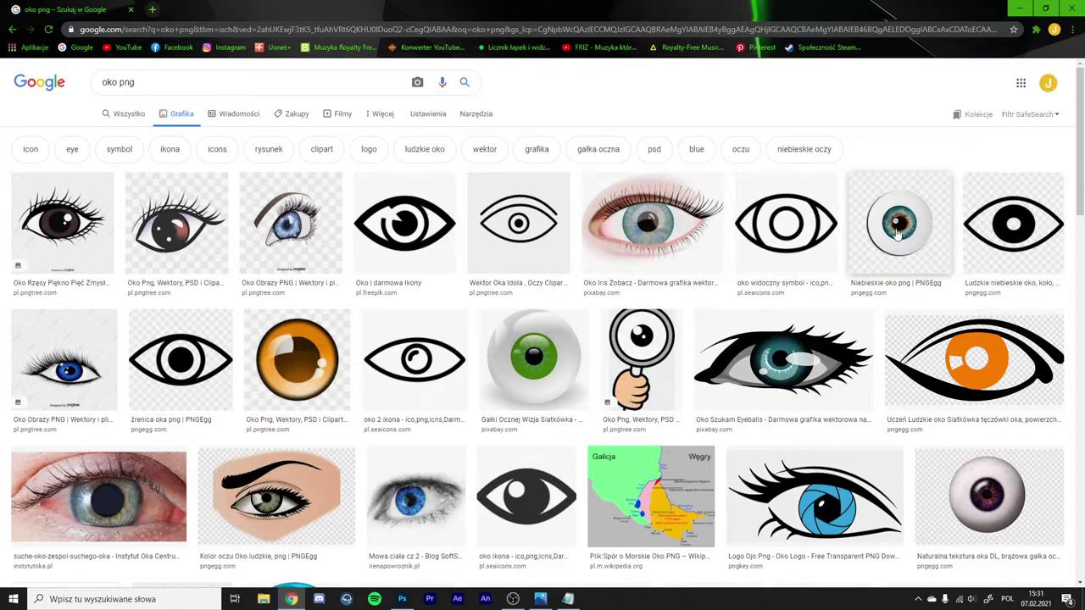
# Copy the black PNGEgg eye image with the round pupil and paste it into the overlay document in Photoshop.
pyautogui.rightClick(831, 216)
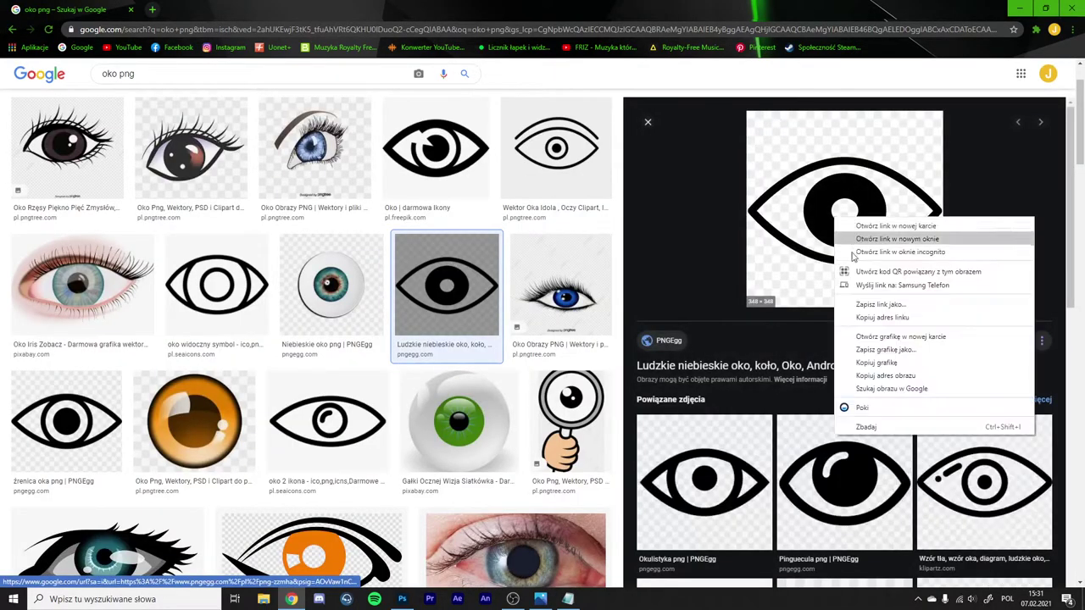
pyautogui.click(856, 362)
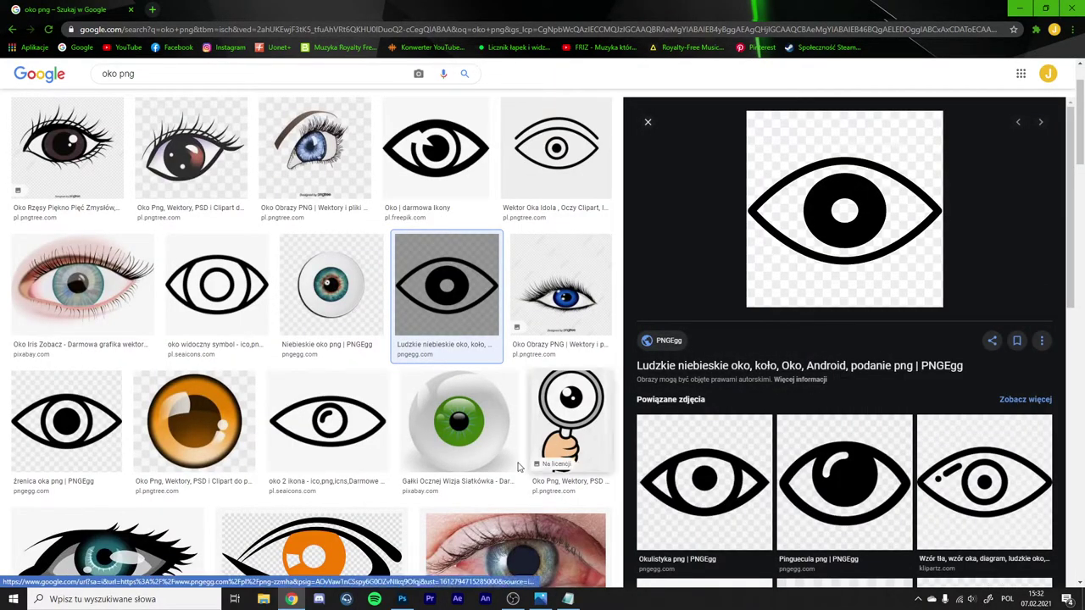
pyautogui.click(1019, 8)
pyautogui.hotkey('ctrl', 'v')
# Remove the eye image's pale background with the Magic Eraser, around the outline, beside the iris and inside the pupil.
pyautogui.press('e')
pyautogui.click(422, 279)
pyautogui.scroll(3, 422, 295)
pyautogui.click(475, 320)
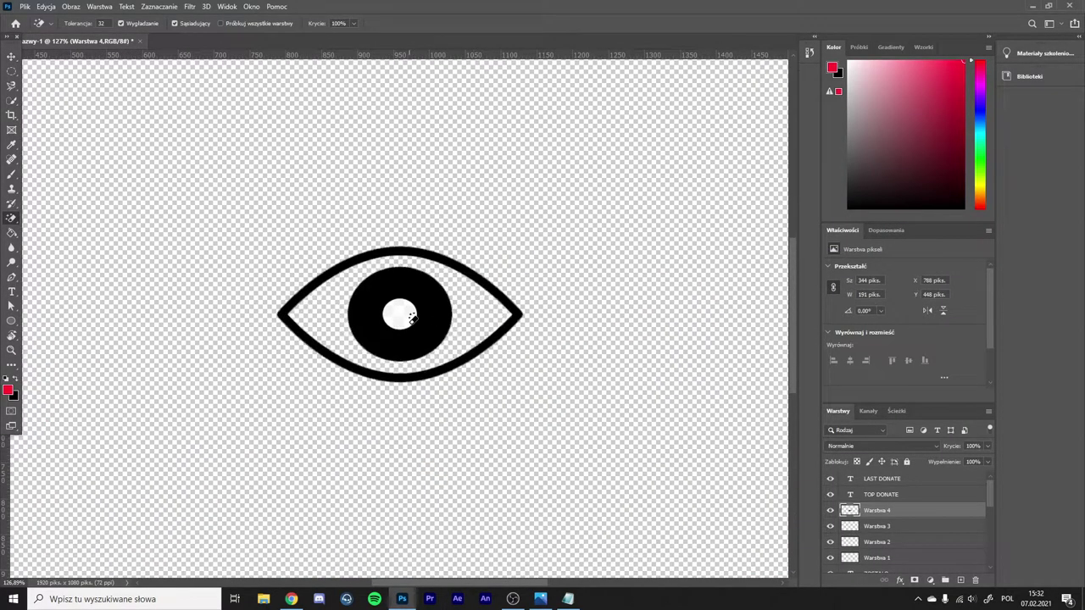
pyautogui.click(405, 314)
# Scale the eye icon down to about 43 × 24 px and centre it in the uppermost red circle at the overlay's right side.
pyautogui.scroll(-3, 404, 313)
pyautogui.hotkey('ctrl', 't')
pyautogui.moveTo(402, 333); pyautogui.dragTo(500, 347)
pyautogui.moveTo(562, 310); pyautogui.dragTo(707, 439)
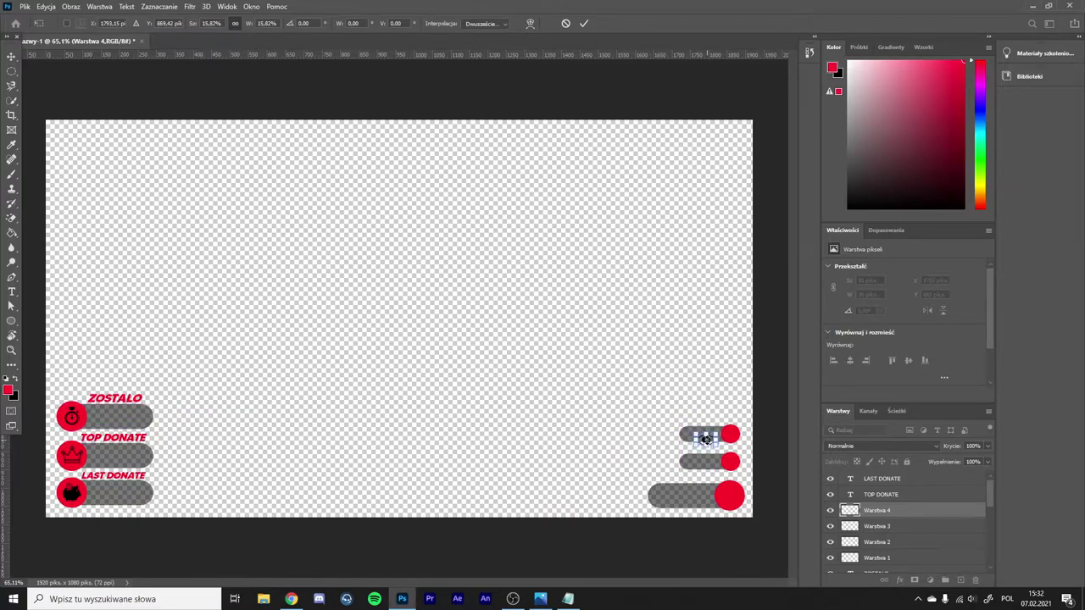
pyautogui.scroll(5, 729, 445)
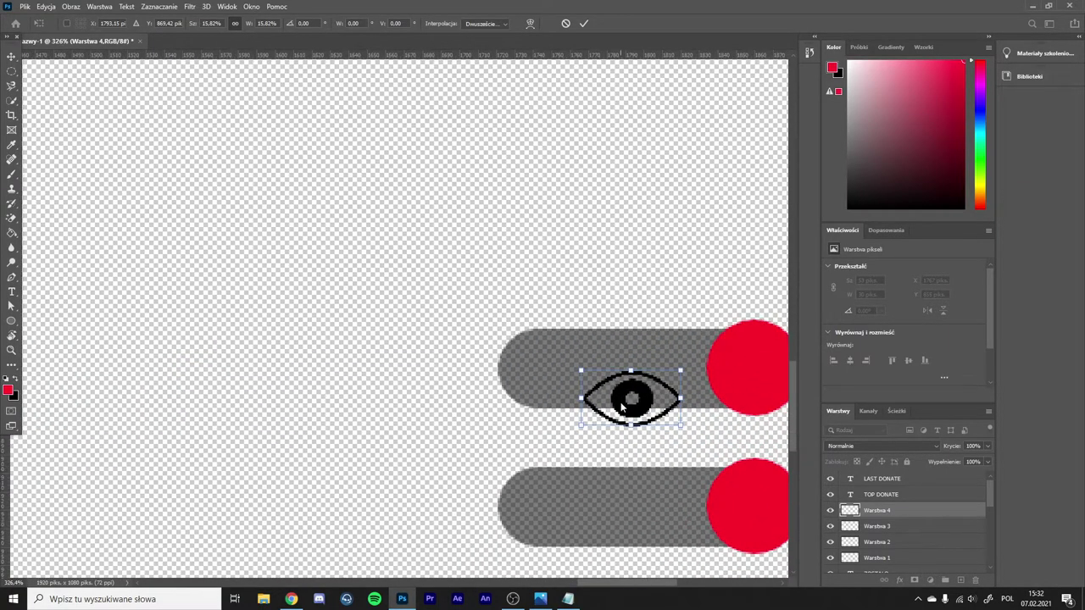
pyautogui.moveTo(632, 409); pyautogui.dragTo(682, 383)
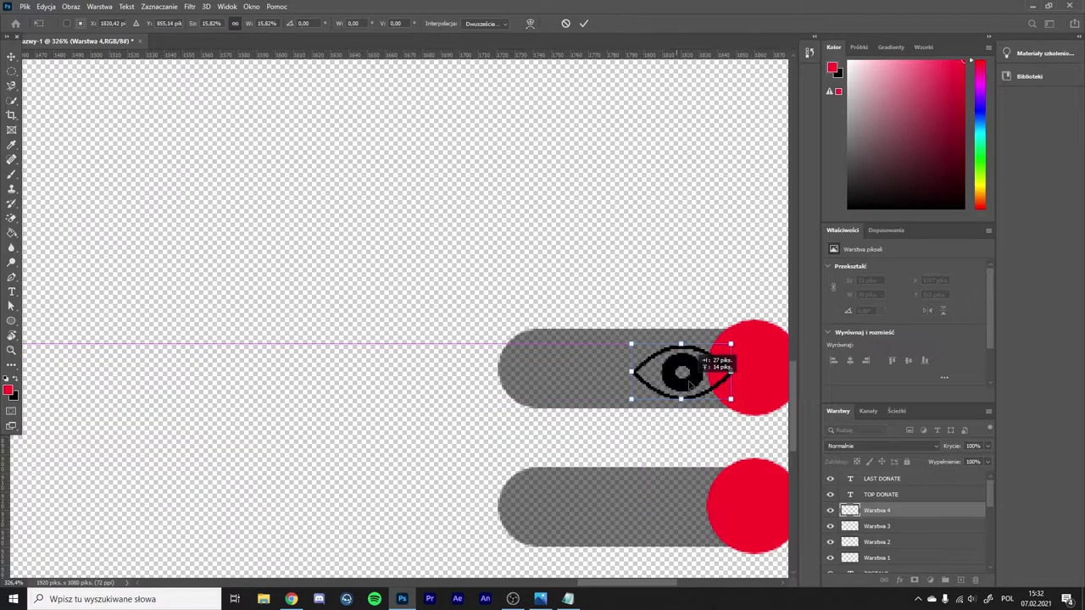
pyautogui.moveTo(622, 583); pyautogui.dragTo(641, 583)
pyautogui.moveTo(549, 376); pyautogui.dragTo(610, 370)
pyautogui.moveTo(655, 336); pyautogui.dragTo(614, 374)
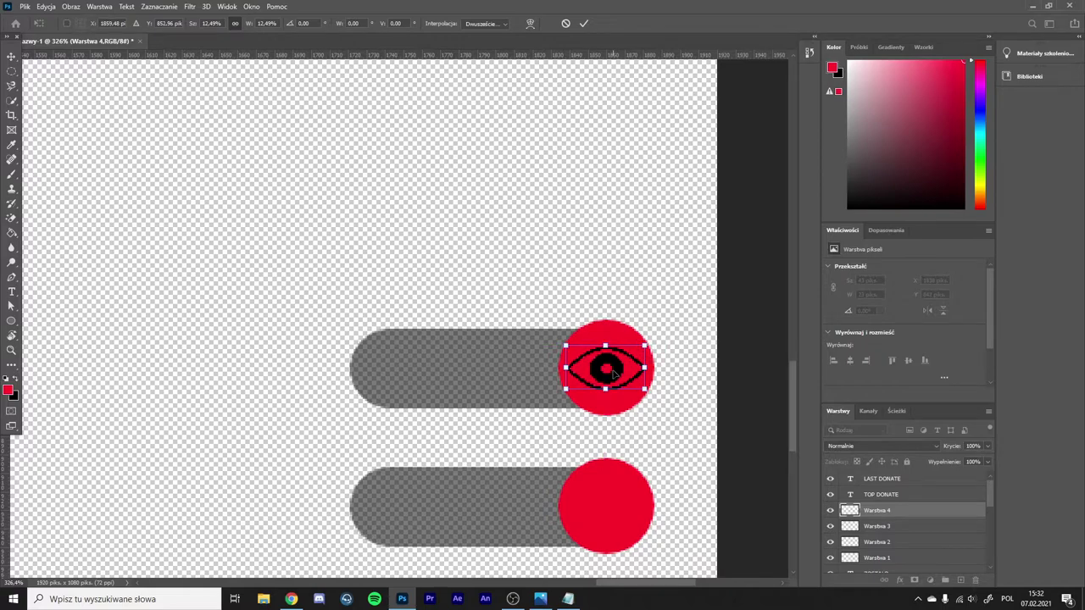
pyautogui.press('Return')
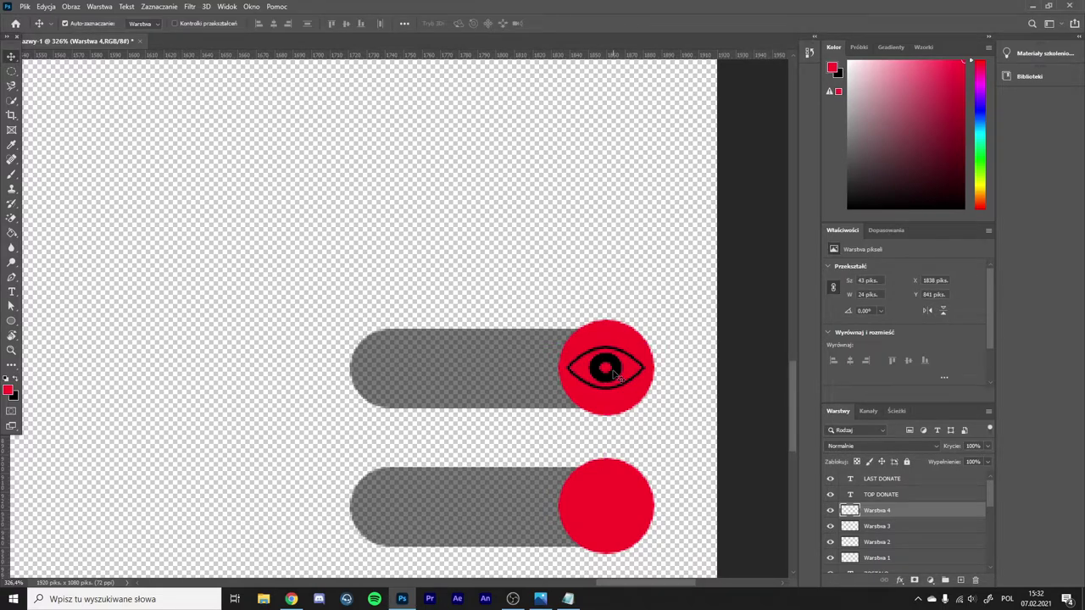
pyautogui.scroll(-10, 618, 377)
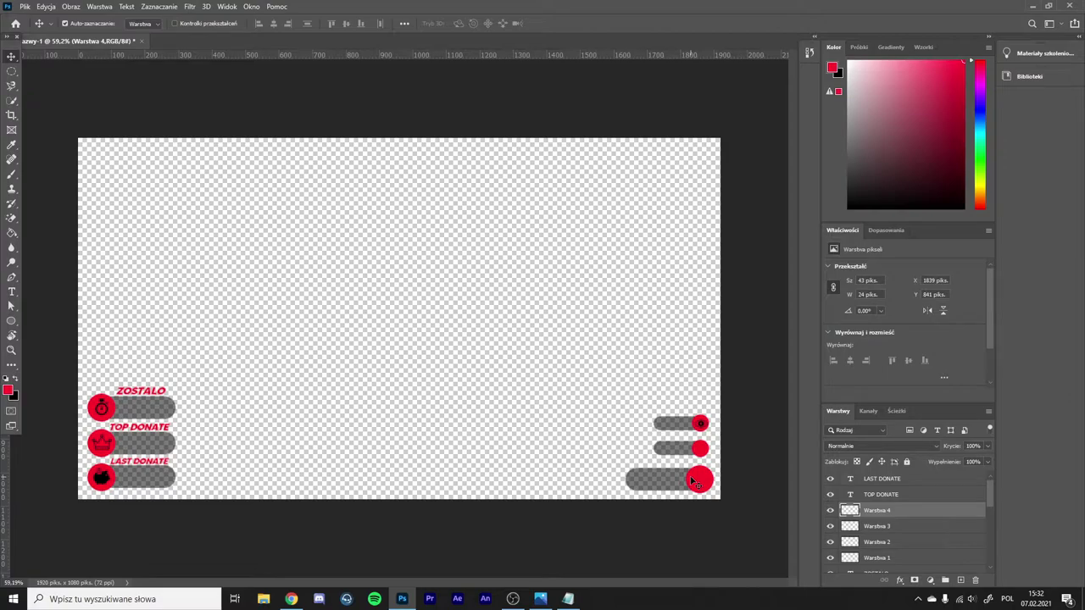
# Switch to Chrome and search Google Images for "like png".
pyautogui.click(291, 599)
pyautogui.press('/')
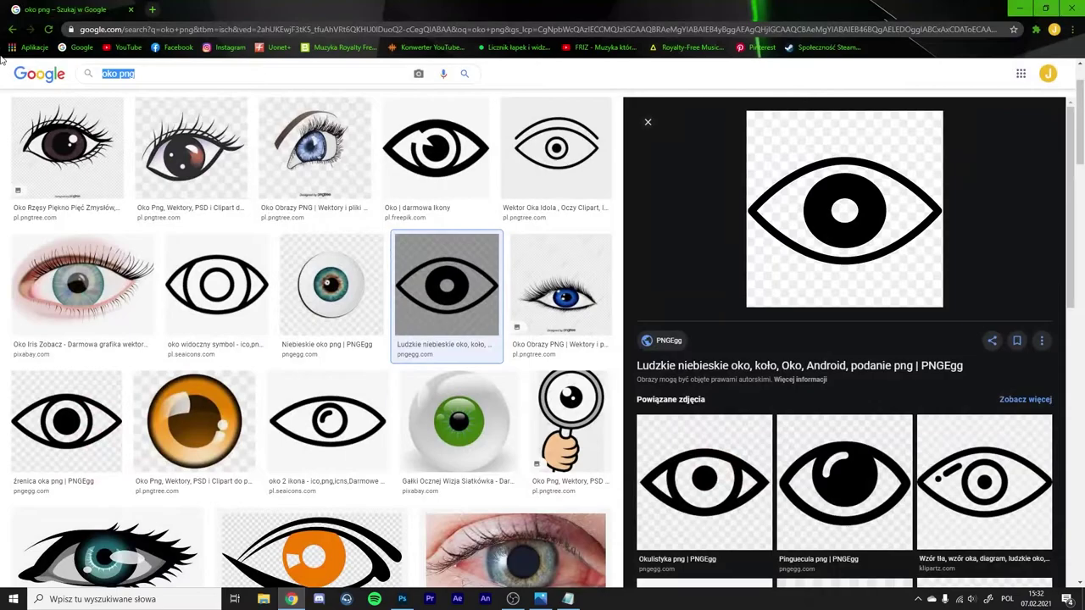
pyautogui.write('like png')
pyautogui.press('Return')
# Copy the solid black Pngtree thumbs-up image and paste it into the overlay document in Photoshop.
pyautogui.click(610, 183)
pyautogui.rightClick(868, 219)
pyautogui.click(932, 375)
pyautogui.click(402, 598)
pyautogui.hotkey('ctrl', 'v')
# Scale the thumbs-up icon down and place it in the small red circle below the eye icon.
pyautogui.hotkey('ctrl', 't')
pyautogui.moveTo(440, 313); pyautogui.dragTo(638, 438)
pyautogui.scroll(8, 632, 432)
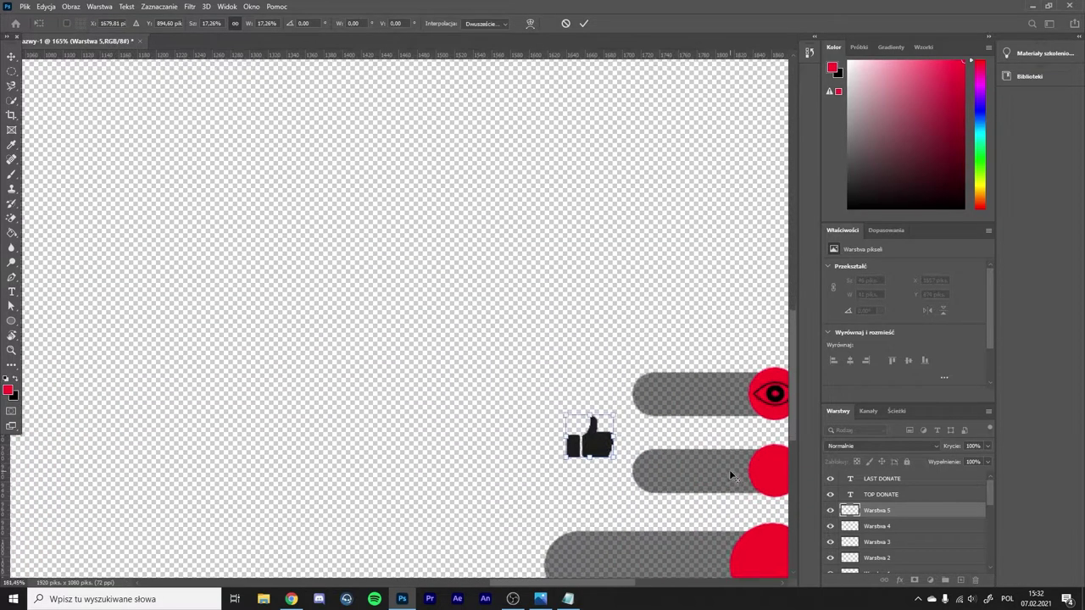
pyautogui.hscroll(5, 555, 430)
pyautogui.moveTo(252, 430); pyautogui.dragTo(488, 478)
pyautogui.press('Return')
pyautogui.hotkey('ctrl', '0')
# Switch to Chrome with the "like png" image results.
pyautogui.click(291, 599)
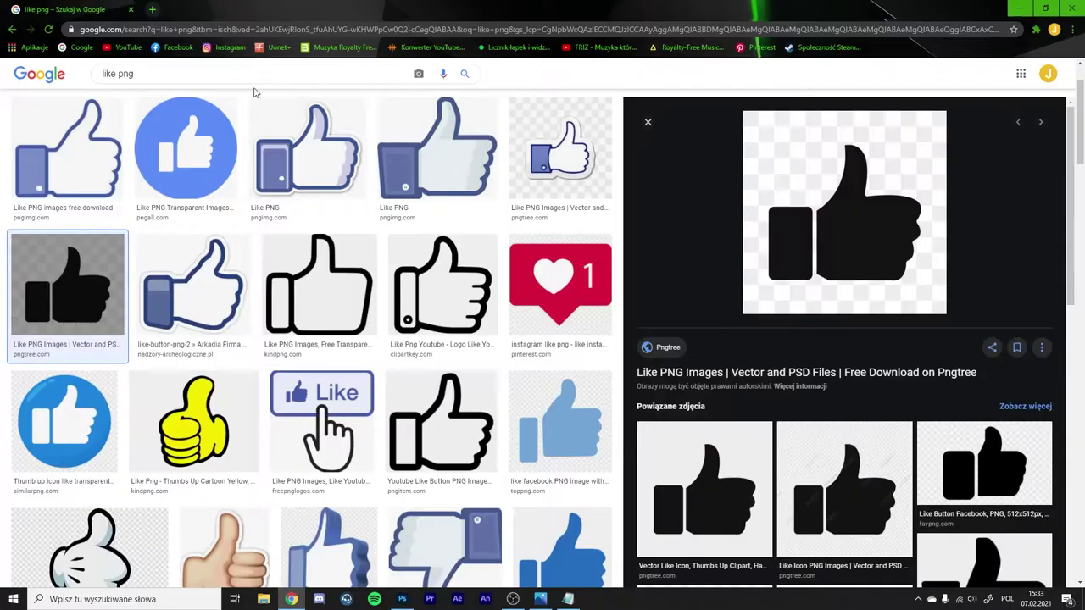
pyautogui.write('su')
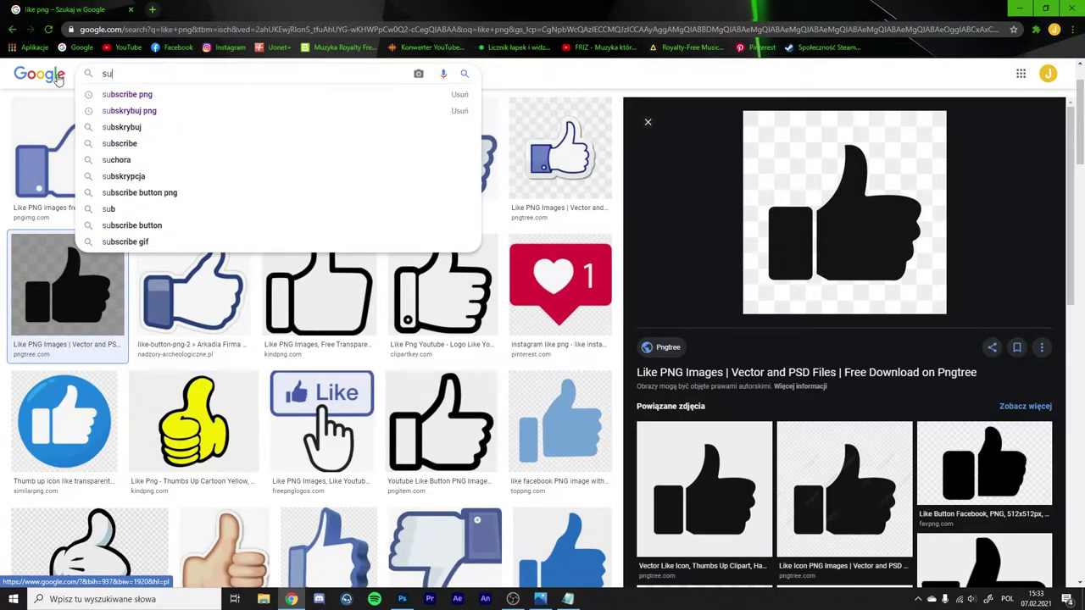
pyautogui.write('bskry')
pyautogui.press('BackSpace')
pyautogui.press('BackSpace')
pyautogui.press('BackSpace')
pyautogui.press('BackSpace')
pyautogui.press('BackSpace')
pyautogui.press('BackSpace')
pyautogui.press('BackSpace')
# Search Google Images for "youtube png" and refine the query to "youtube czarny png".
pyautogui.write('youtube png')
pyautogui.press('Return')
pyautogui.click(137, 82)
pyautogui.write('czarny png')
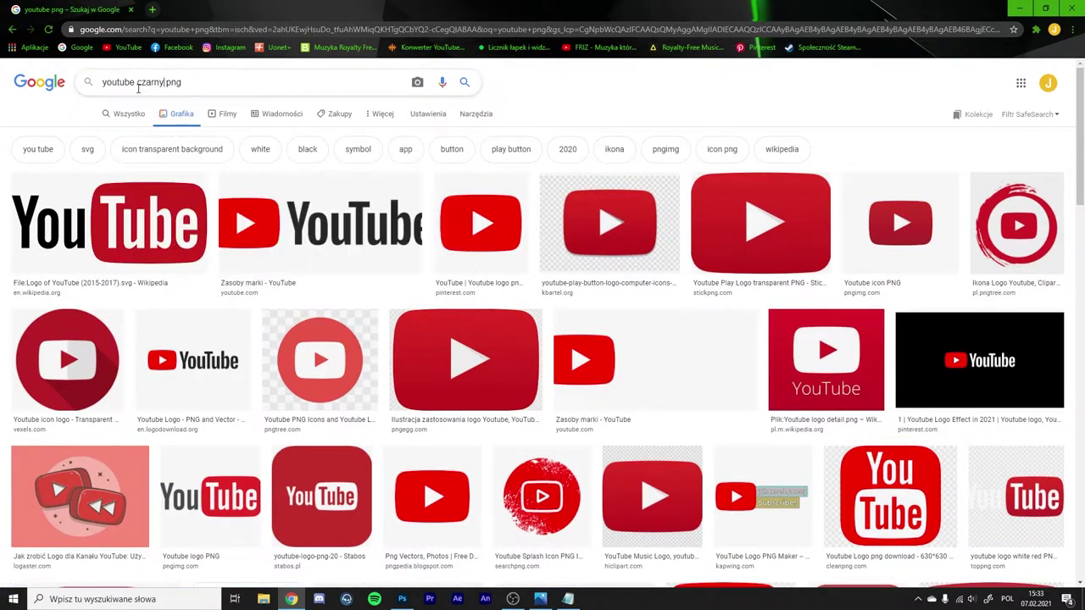
pyautogui.press('Return')
# Copy the first black YouTube logo image from the results and paste it into the overlay document in Photoshop.
pyautogui.click(65, 222)
pyautogui.rightClick(788, 271)
pyautogui.click(848, 421)
pyautogui.click(402, 600)
pyautogui.hotkey('ctrl', 'v')
# Scale the YouTube logo down and place it in the large red circle at the overlay's lower right.
pyautogui.hotkey('ctrl', 't')
pyautogui.moveTo(557, 223); pyautogui.dragTo(707, 483)
pyautogui.scroll(5, 707, 483)
pyautogui.moveTo(695, 535); pyautogui.dragTo(668, 499)
pyautogui.press('Return')
pyautogui.hotkey('ctrl', '0')
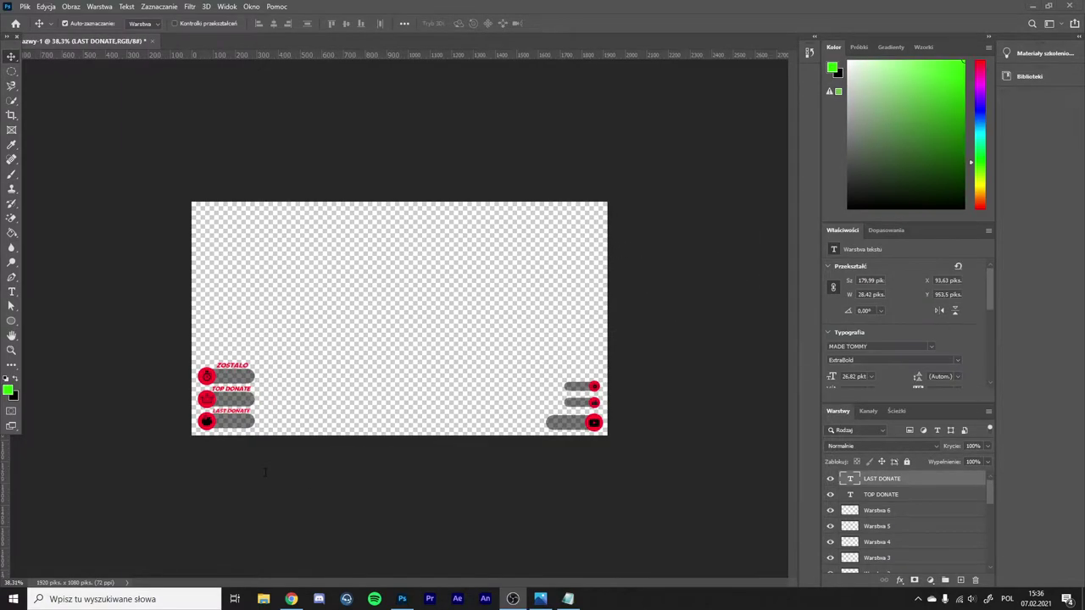
# Add a new layer and paint the whole canvas green on it with a hard round brush of about 513 px.
pyautogui.click(960, 581)
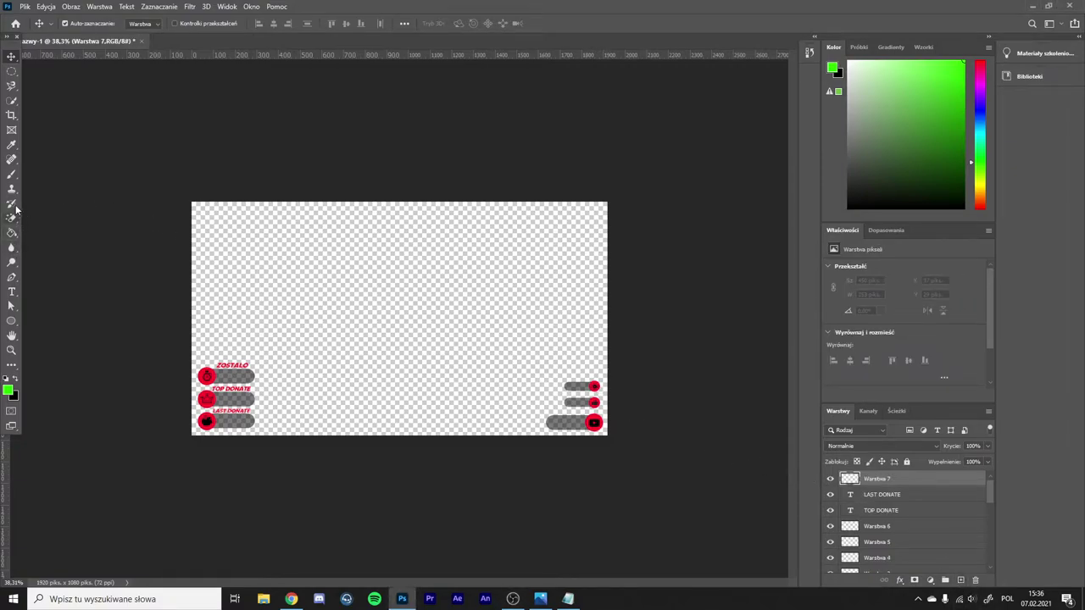
pyautogui.rightClick(10, 175)
pyautogui.click(51, 180)
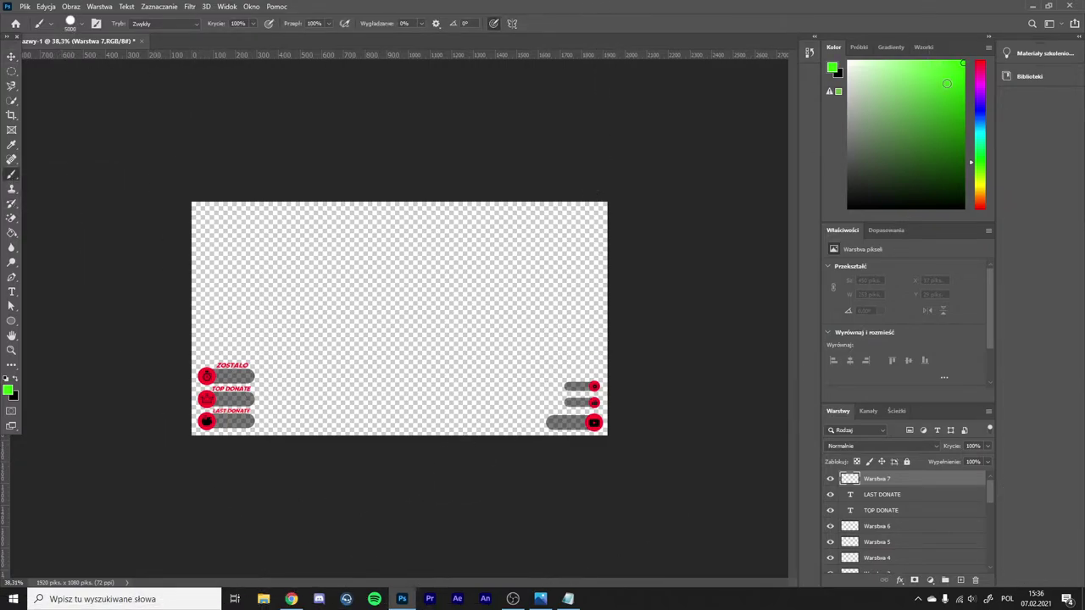
pyautogui.click(82, 24)
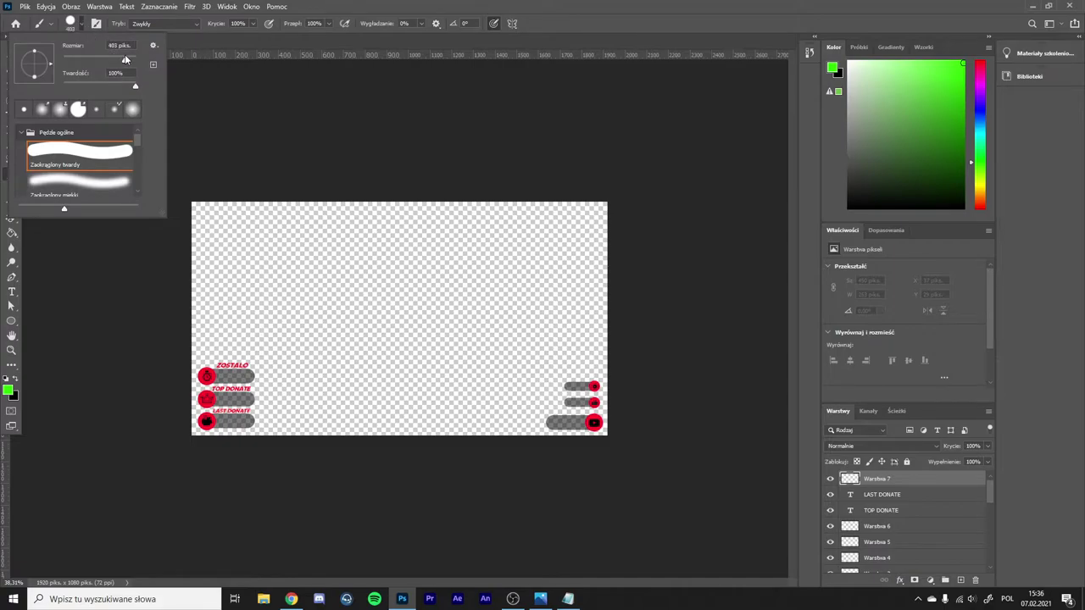
pyautogui.click(182, 97)
pyautogui.click(214, 184)
pyautogui.moveTo(214, 184)
pyautogui.mouseDown()
pyautogui.moveTo(216, 350)
pyautogui.moveTo(216, 245)
pyautogui.moveTo(289, 163)
pyautogui.moveTo(345, 125)
pyautogui.moveTo(407, 132)
pyautogui.moveTo(504, 328)
pyautogui.moveTo(482, 407)
pyautogui.moveTo(461, 419)
pyautogui.moveTo(448, 412)
pyautogui.moveTo(550, 390)
pyautogui.moveTo(611, 421)
pyautogui.moveTo(586, 351)
pyautogui.moveTo(604, 313)
pyautogui.moveTo(606, 238)
pyautogui.mouseUp()
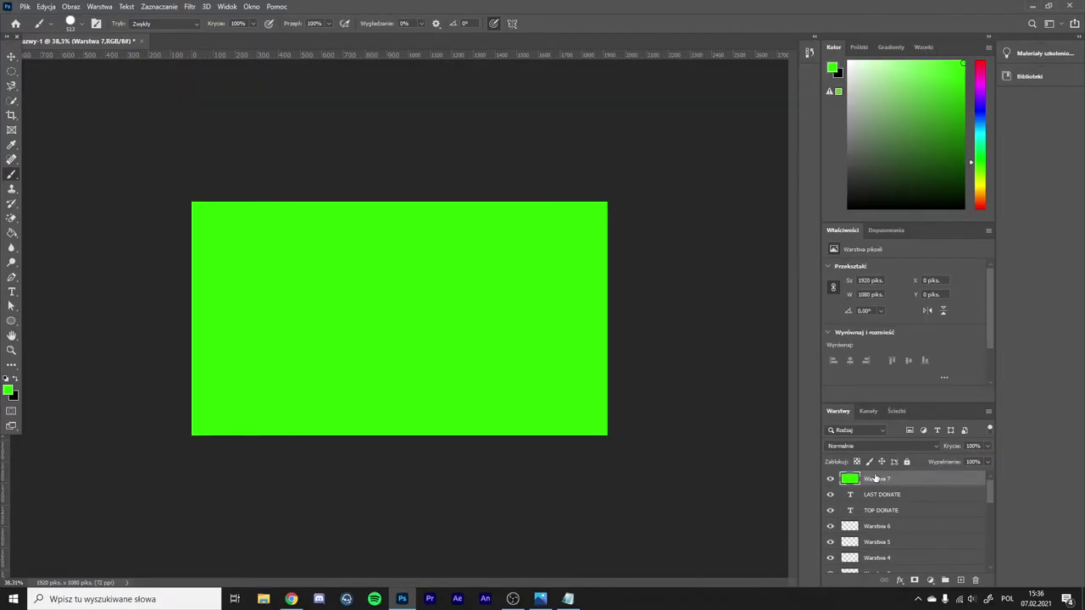
# Scale the green fill down to about 476 × 268 px and place it in the canvas's upper-left corner at X 29, Y 21 px.
pyautogui.click(9, 61)
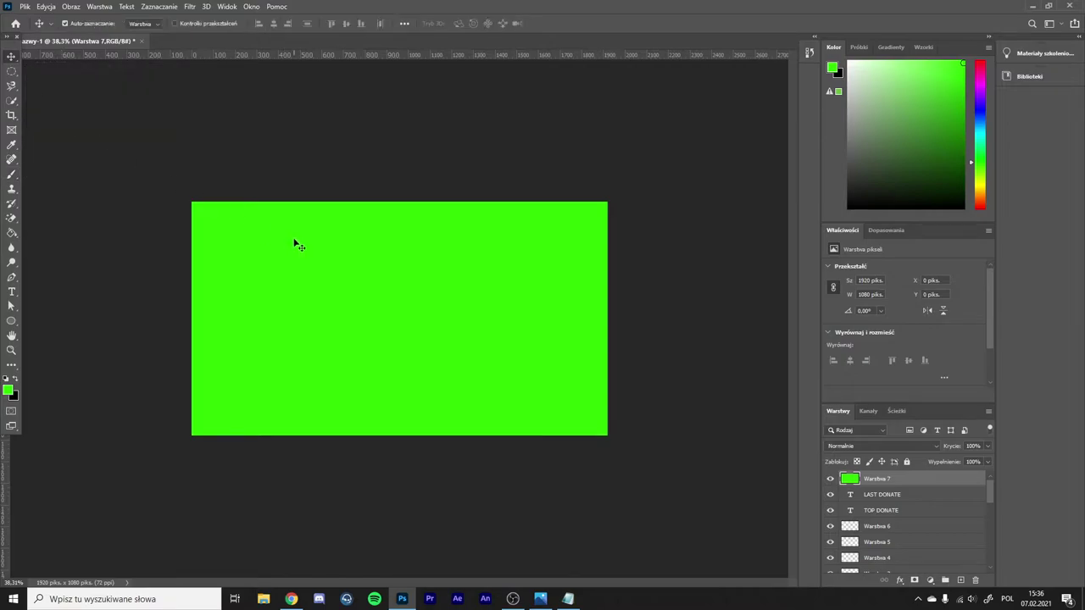
pyautogui.hotkey('ctrl', 't')
pyautogui.moveTo(612, 203); pyautogui.dragTo(457, 311)
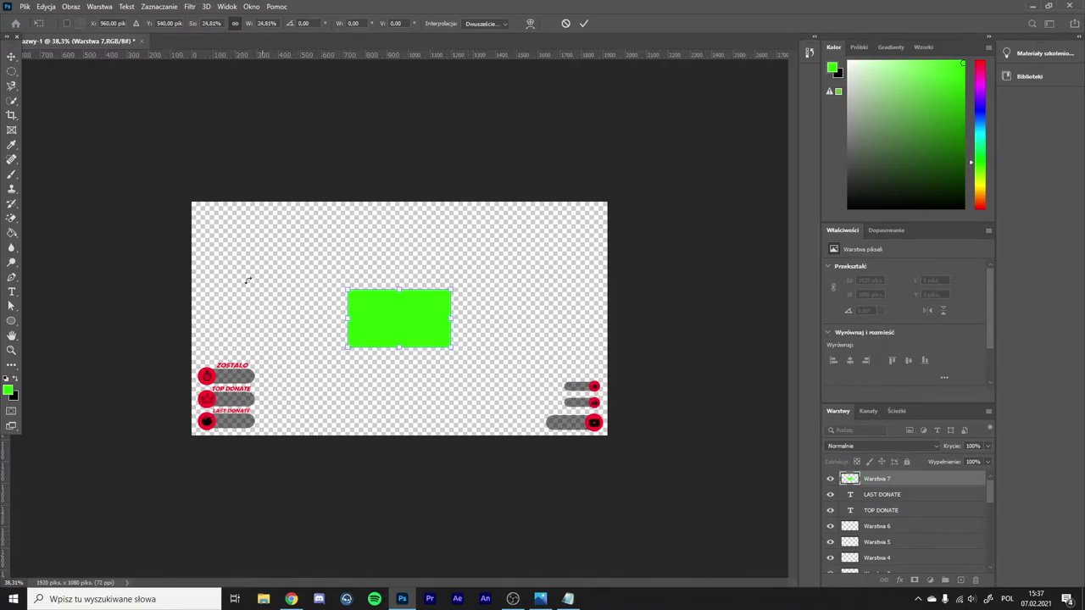
pyautogui.scroll(3, 253, 283)
pyautogui.moveTo(382, 310); pyautogui.dragTo(180, 201)
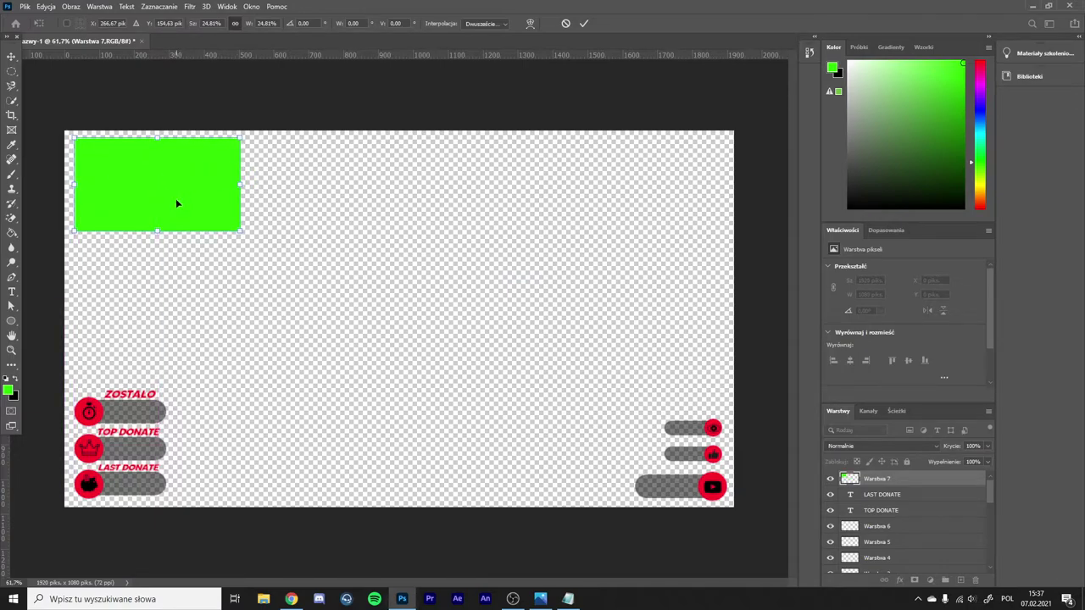
pyautogui.press('Return')
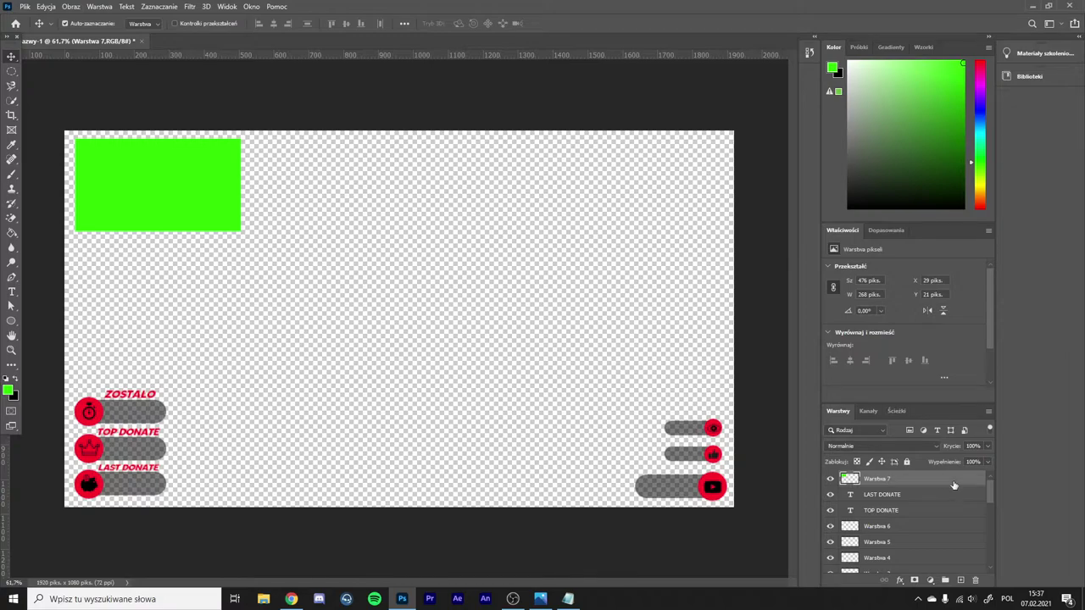
# Apply a black colour overlay (Nałożenie koloru) layer style to the green rectangle's layer.
pyautogui.doubleClick(897, 480)
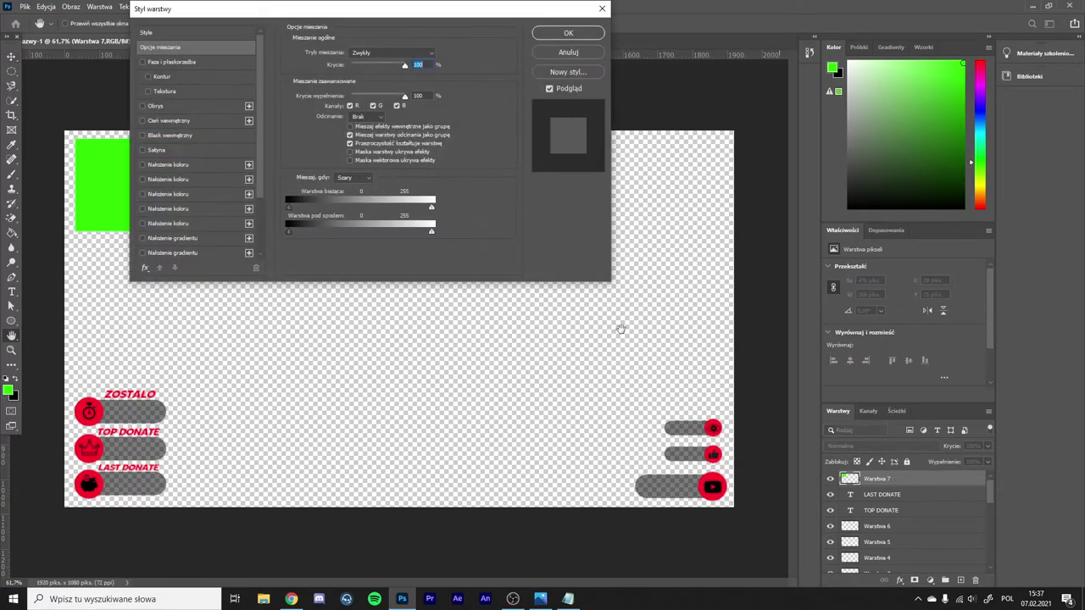
pyautogui.click(142, 164)
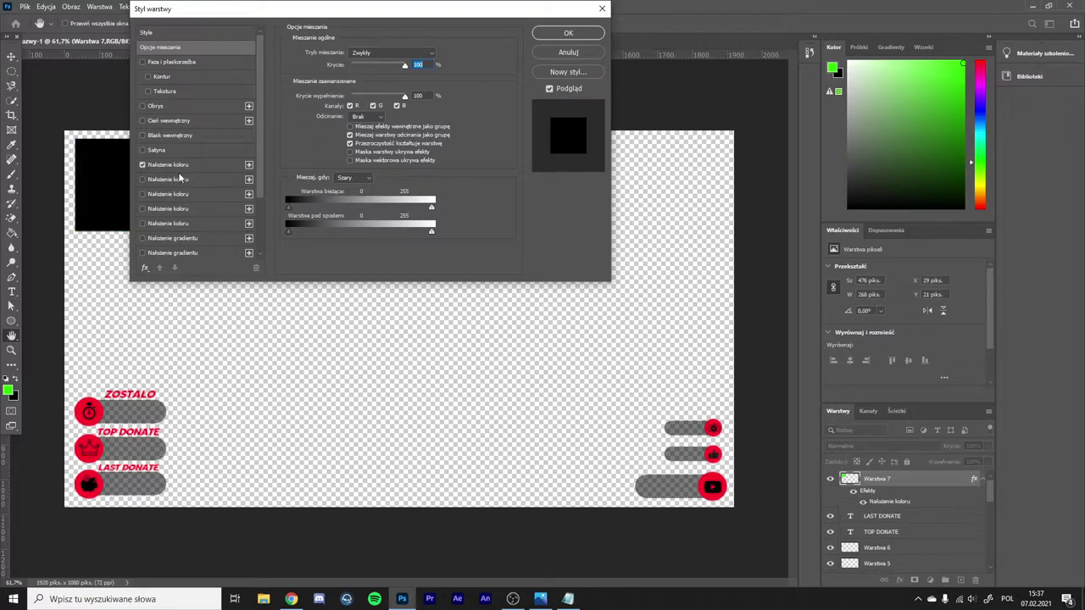
pyautogui.click(568, 33)
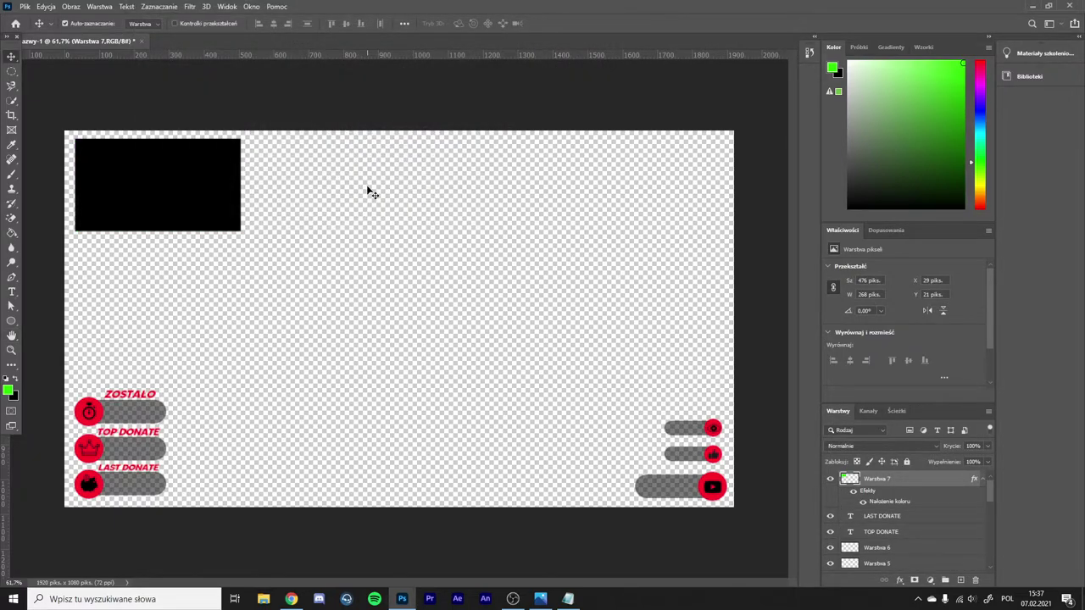
# Add a new layer and paint the whole canvas red on it with the 513 px brush.
pyautogui.click(961, 581)
pyautogui.click(982, 70)
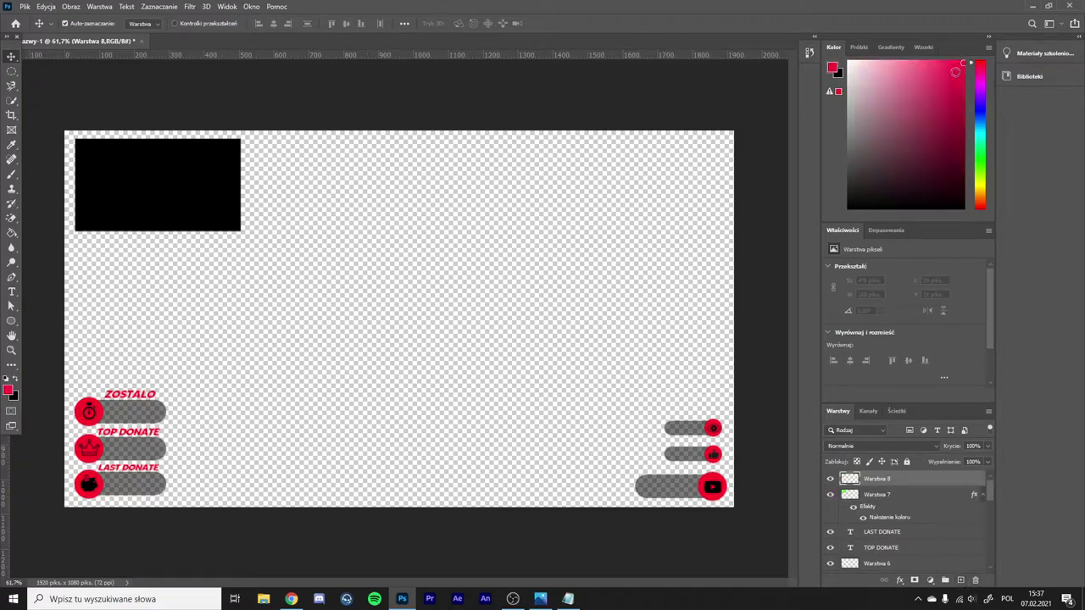
pyautogui.click(11, 174)
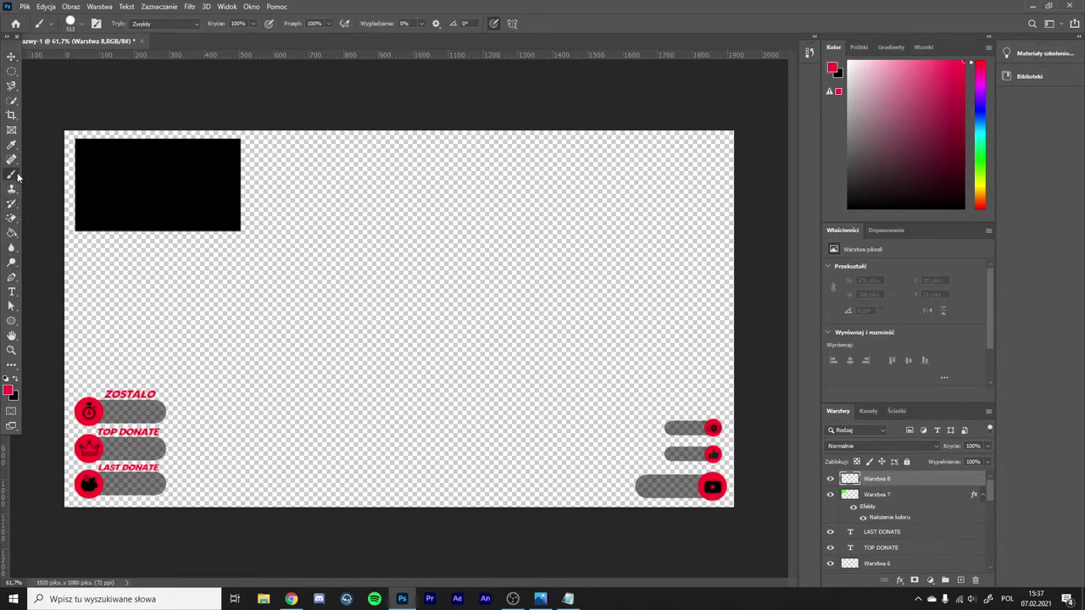
pyautogui.moveTo(88, 182)
pyautogui.mouseDown()
pyautogui.moveTo(128, 507)
pyautogui.moveTo(204, 101)
pyautogui.moveTo(266, 95)
pyautogui.moveTo(369, 364)
pyautogui.moveTo(432, 449)
pyautogui.moveTo(576, 117)
pyautogui.moveTo(698, 223)
pyautogui.moveTo(733, 495)
pyautogui.mouseUp()
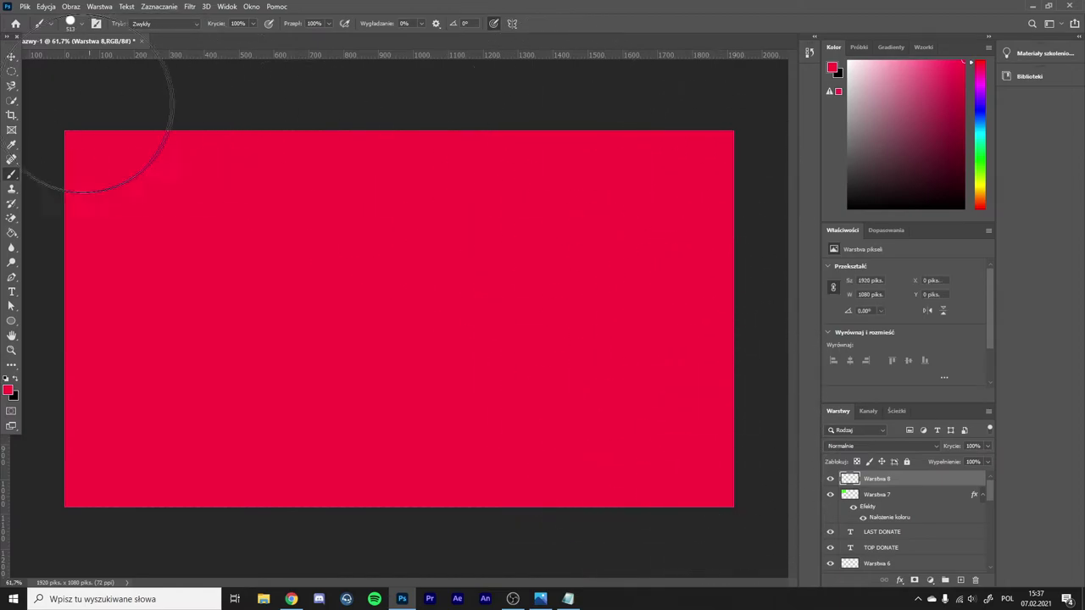
# Scale the red fill down to about 448 × 252 px and place it over the black rectangle at X 46, Y 31 px.
pyautogui.press('v')
pyautogui.hotkey('ctrl', 't')
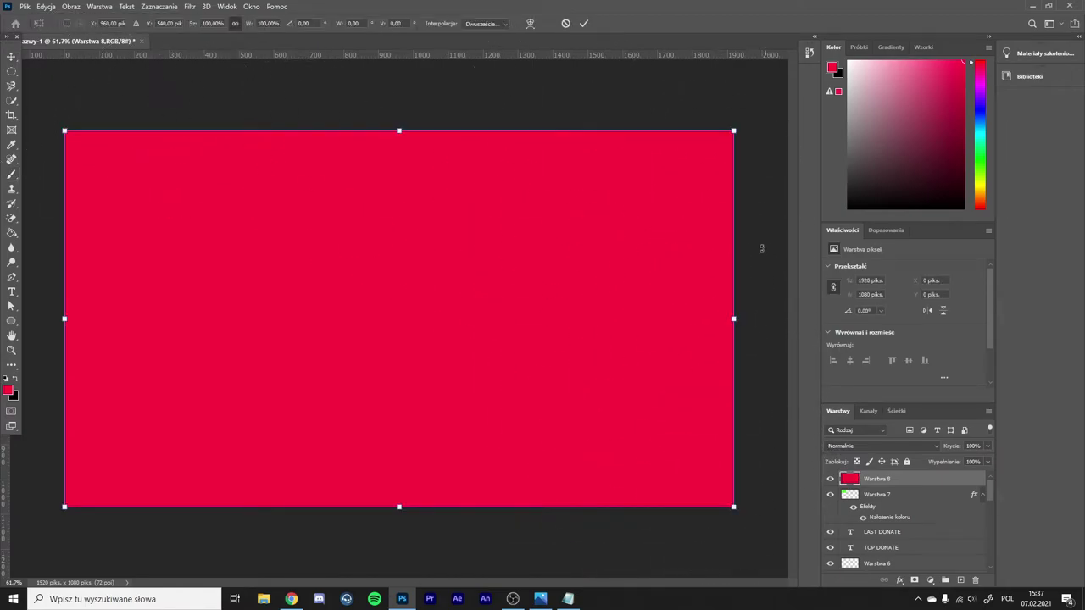
pyautogui.moveTo(735, 130); pyautogui.dragTo(251, 194)
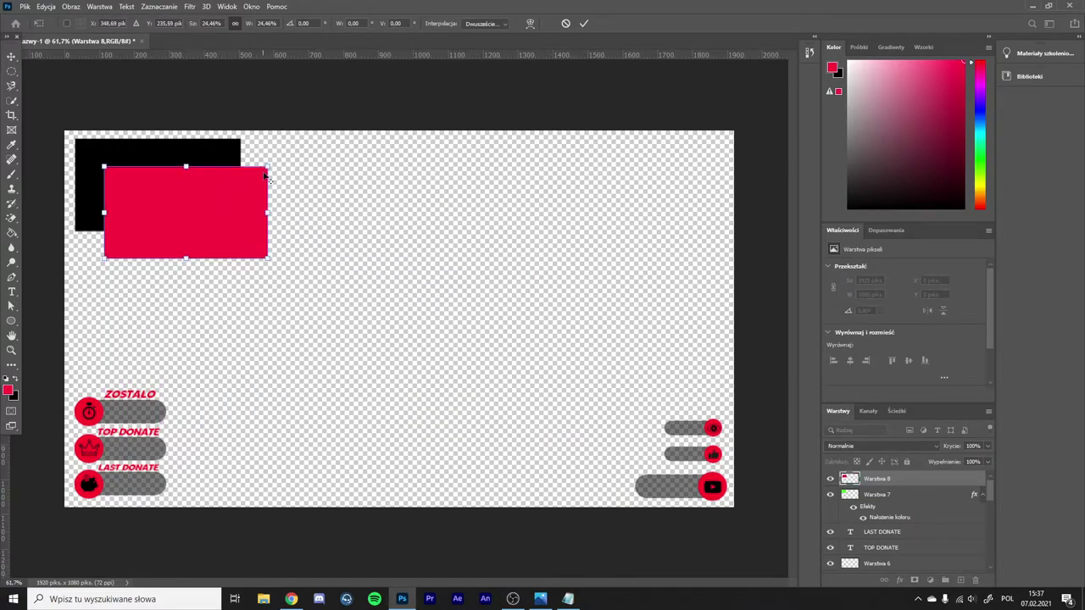
pyautogui.scroll(5, 96, 162)
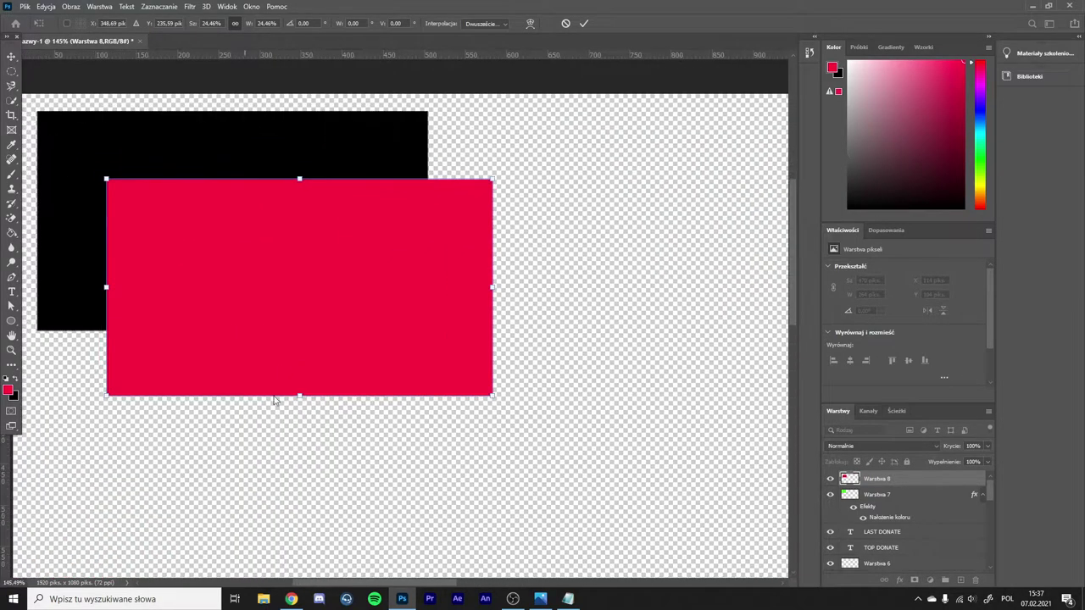
pyautogui.moveTo(382, 587); pyautogui.dragTo(361, 585)
pyautogui.moveTo(415, 307); pyautogui.dragTo(355, 243)
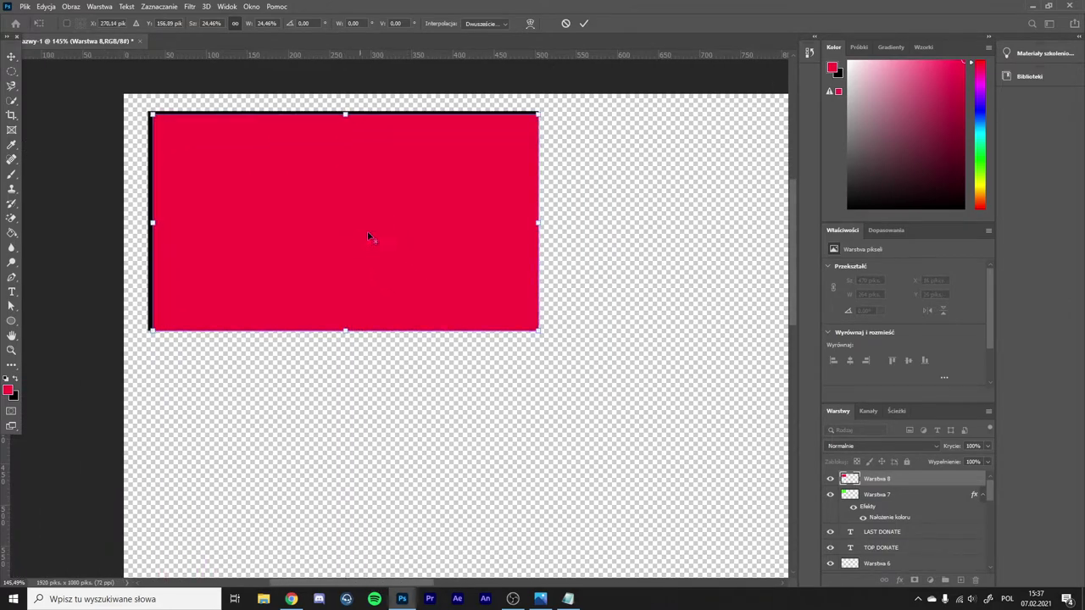
pyautogui.moveTo(538, 114); pyautogui.dragTo(530, 121)
pyautogui.press('Return')
# Move the red layer below the black rectangle's layer and enlarge it to about 509 × 286 px at X 10, Y 12 px.
pyautogui.moveTo(895, 480); pyautogui.dragTo(899, 507)
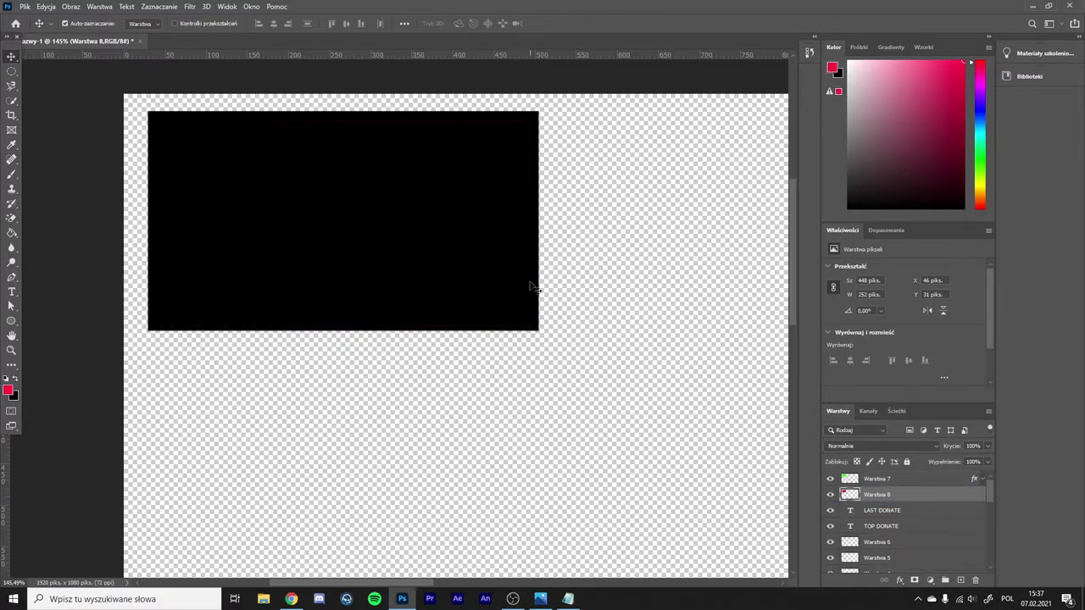
pyautogui.hotkey('ctrl', 't')
pyautogui.moveTo(527, 120); pyautogui.dragTo(553, 105)
pyautogui.moveTo(530, 144); pyautogui.dragTo(525, 142)
pyautogui.moveTo(552, 342); pyautogui.dragTo(549, 341)
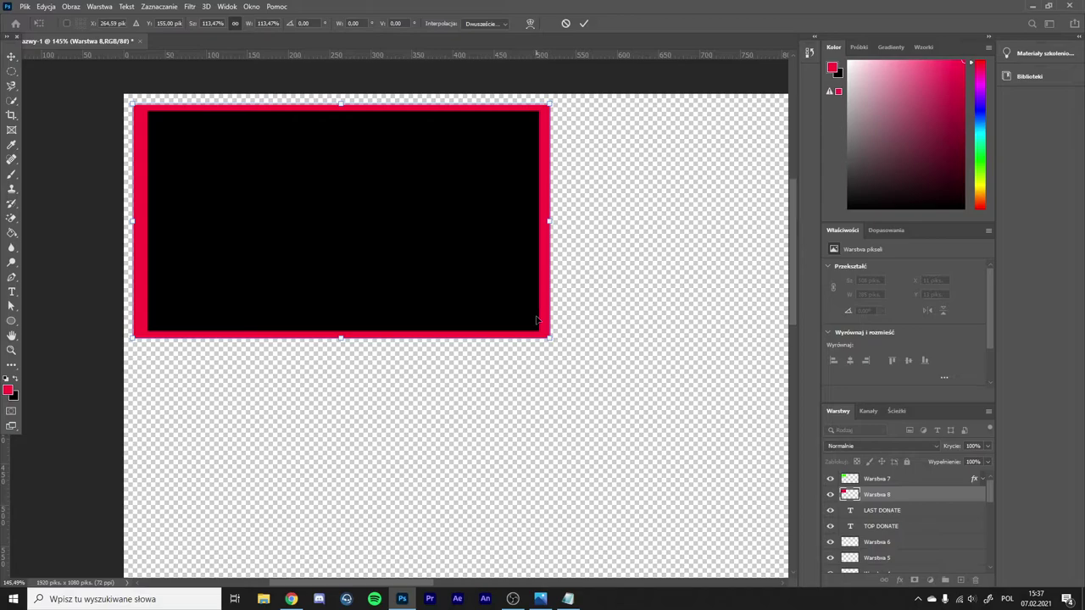
pyautogui.press('Return')
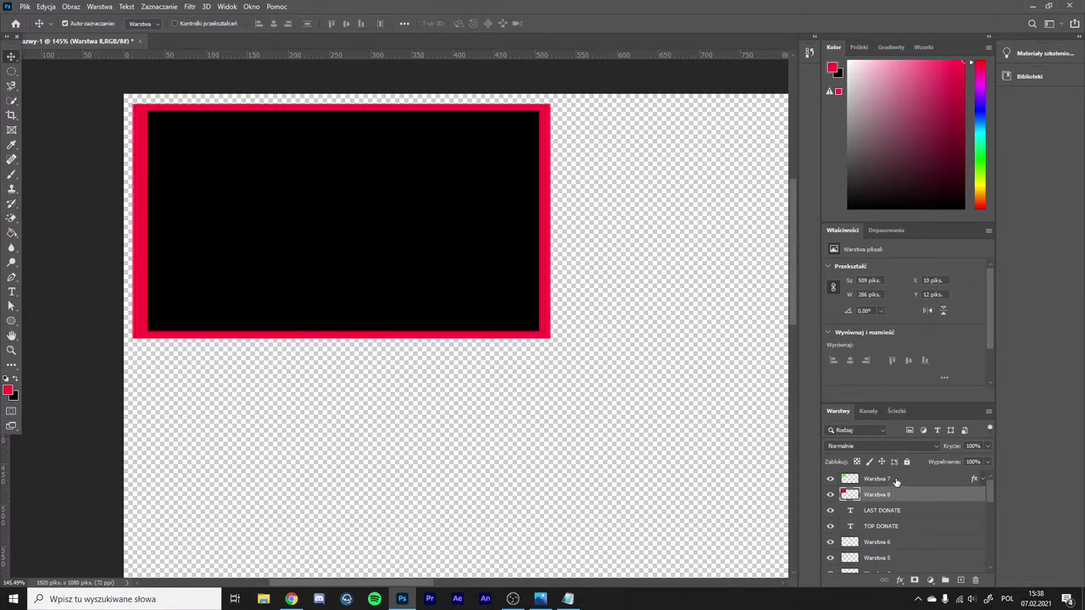
# Widen the black rectangle to about 491 px on both sides so the red border is even all around.
pyautogui.click(897, 482)
pyautogui.hotkey('ctrl', 't')
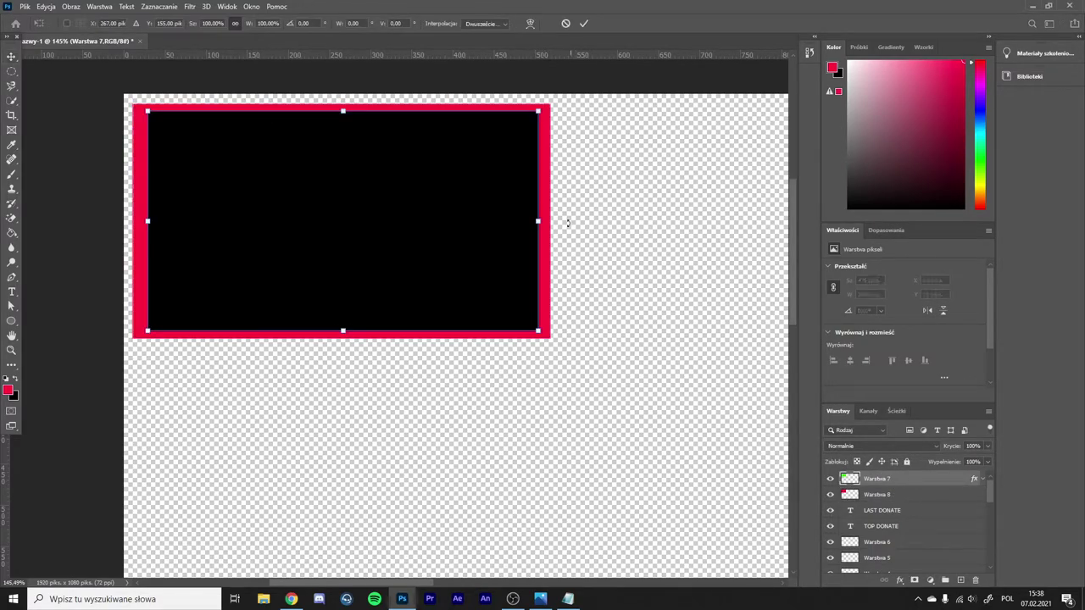
pyautogui.moveTo(539, 221); pyautogui.dragTo(543, 221)
pyautogui.moveTo(147, 221); pyautogui.dragTo(140, 221)
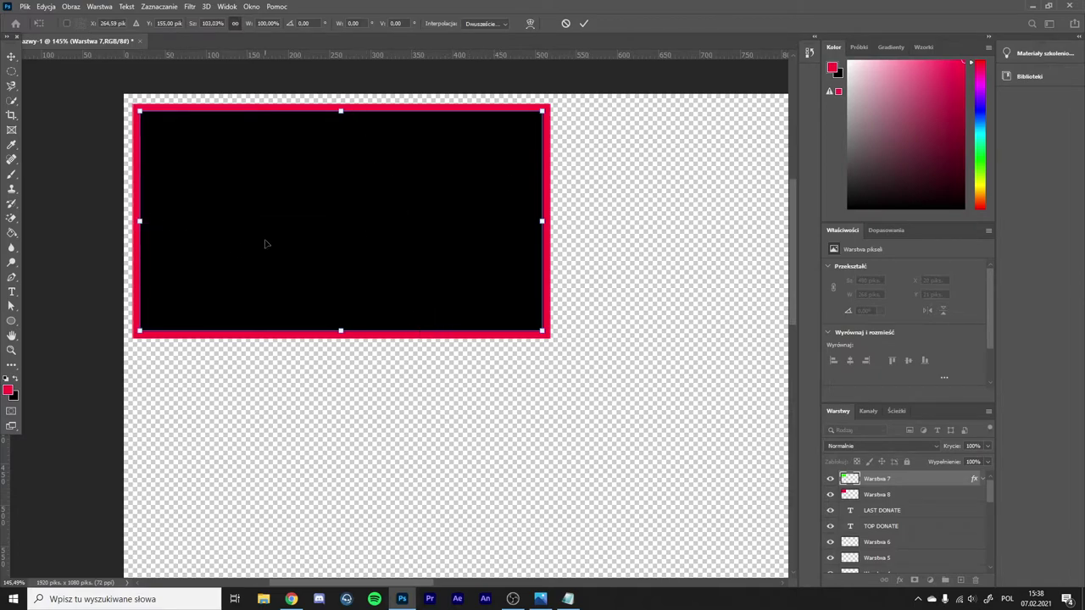
pyautogui.press('Return')
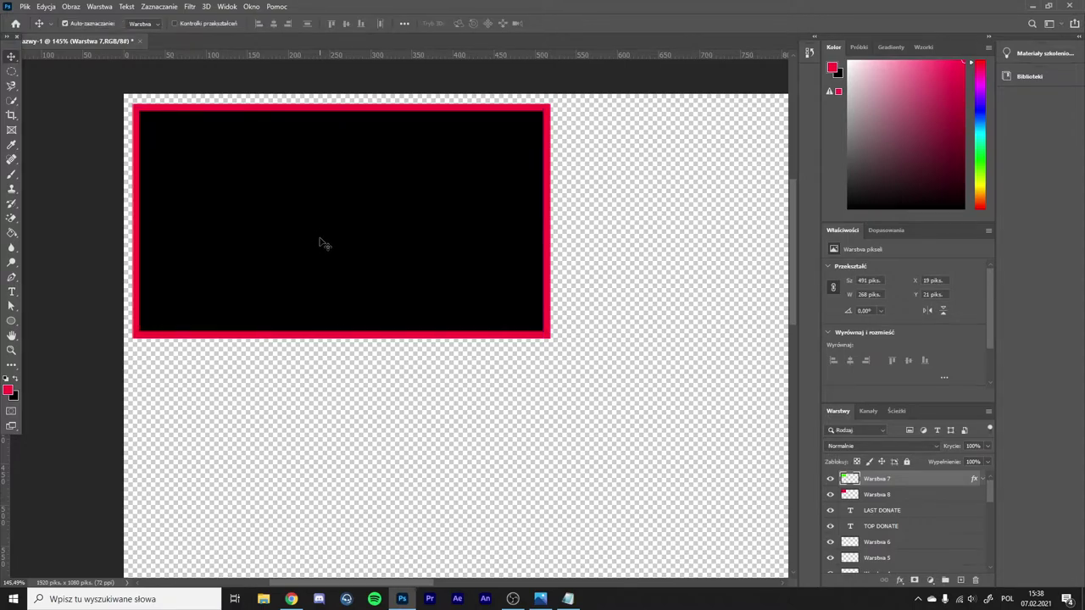
# Start a Pen tool path at the black rectangle's lower-left corner and run it up to its upper-left corner.
pyautogui.scroll(-5, 322, 244)
pyautogui.scroll(1, 160, 188)
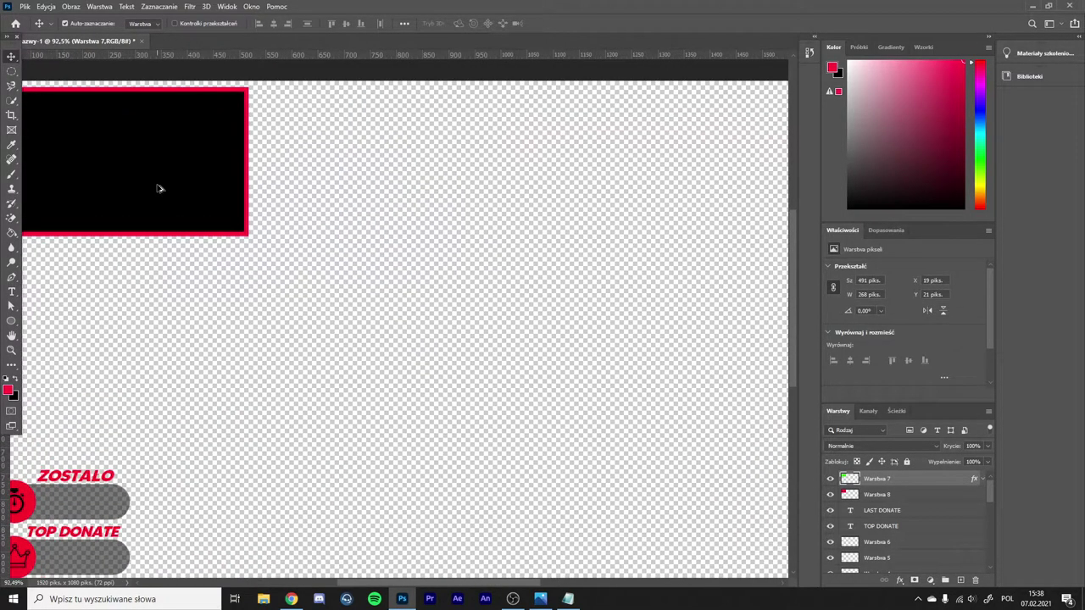
pyautogui.scroll(1, 133, 206)
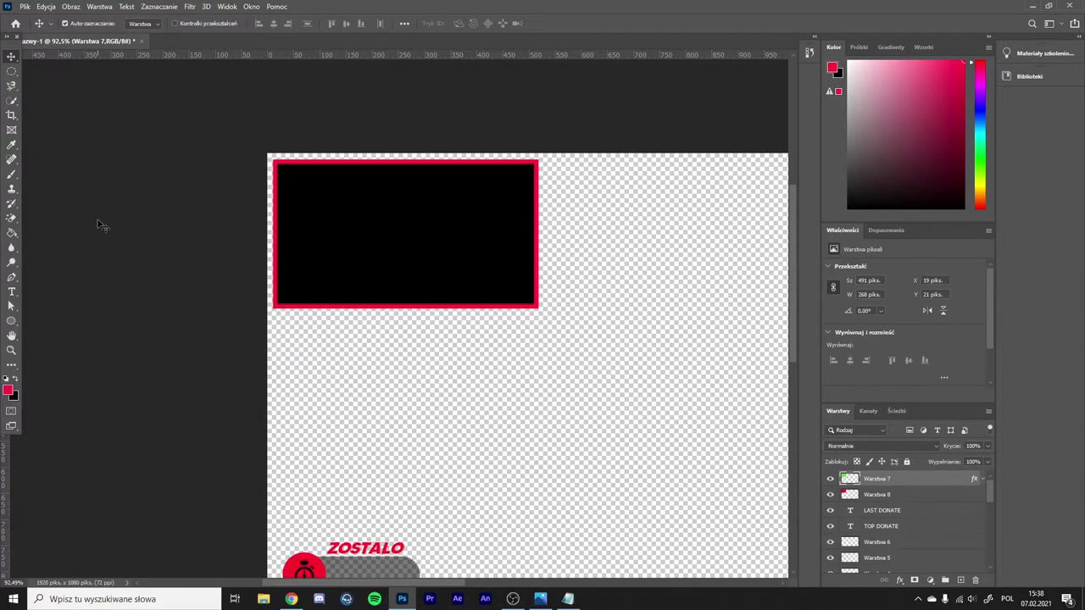
pyautogui.press('p')
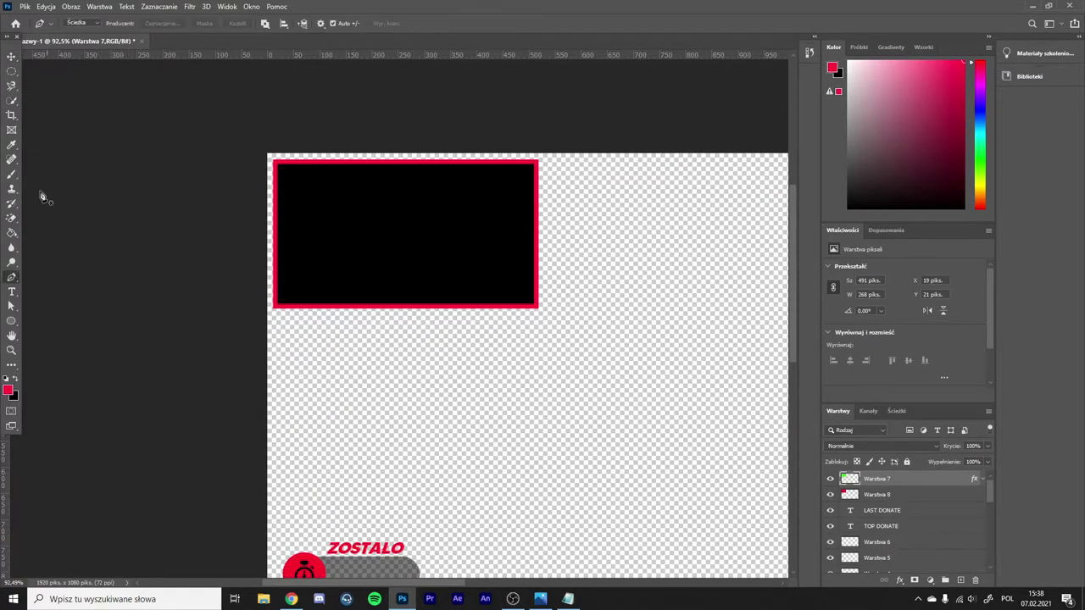
pyautogui.rightClick(15, 283)
pyautogui.click(51, 280)
pyautogui.rightClick(14, 283)
pyautogui.click(81, 284)
pyautogui.scroll(4, 283, 266)
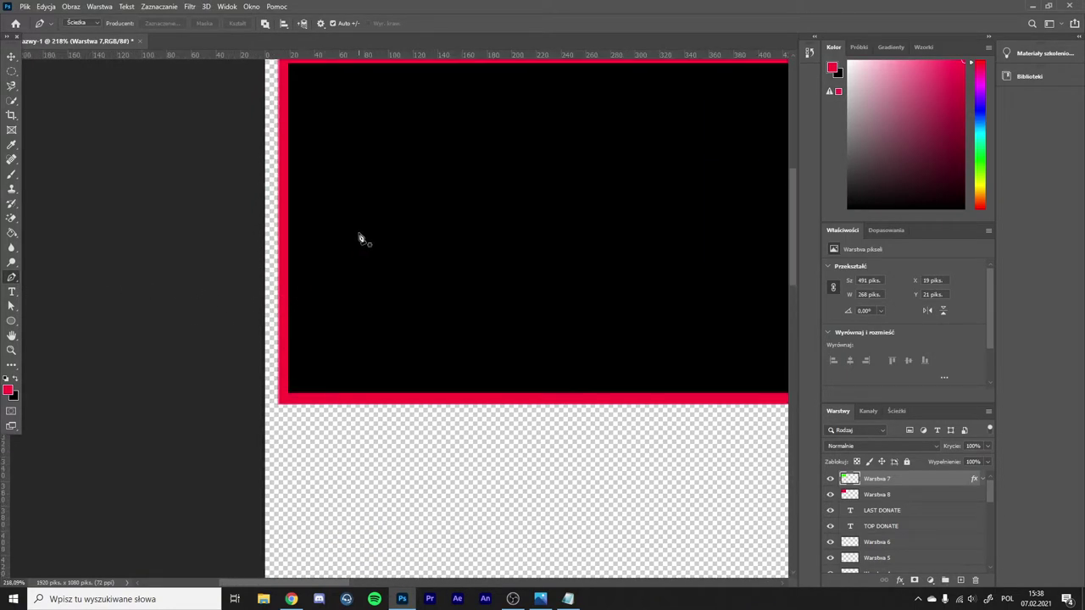
pyautogui.scroll(1, 360, 238)
pyautogui.click(891, 492)
pyautogui.click(886, 479)
pyautogui.click(831, 480)
pyautogui.click(831, 480)
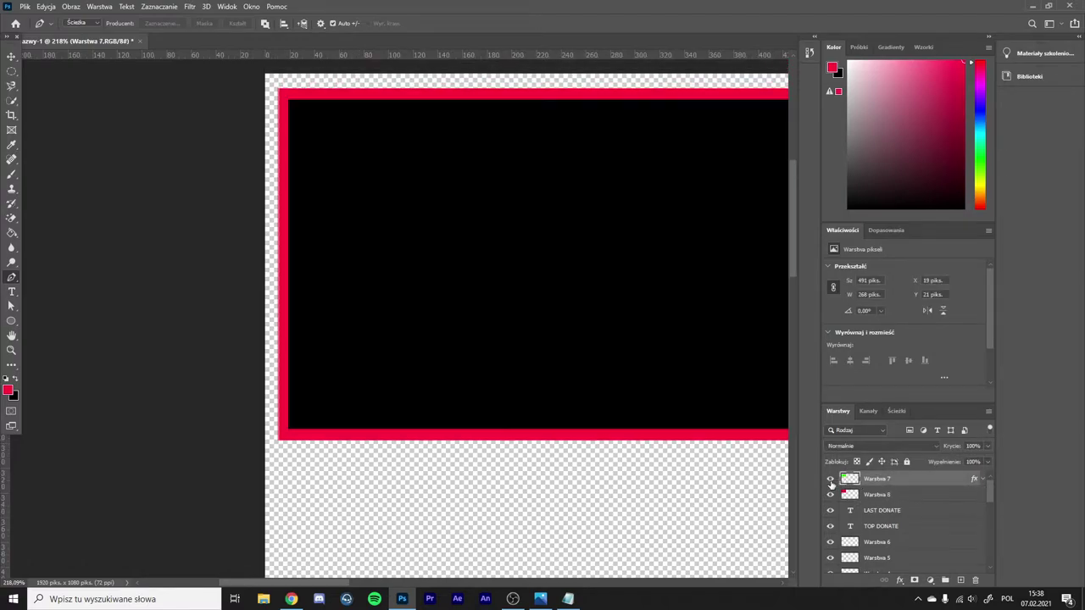
pyautogui.scroll(1, 361, 307)
pyautogui.scroll(1, 286, 462)
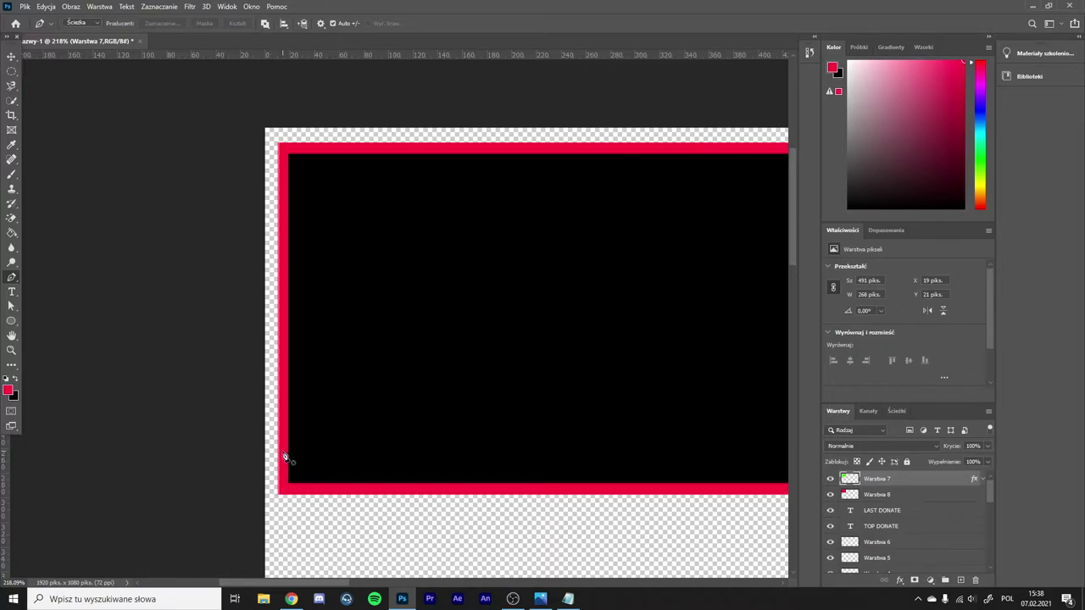
pyautogui.scroll(4, 285, 457)
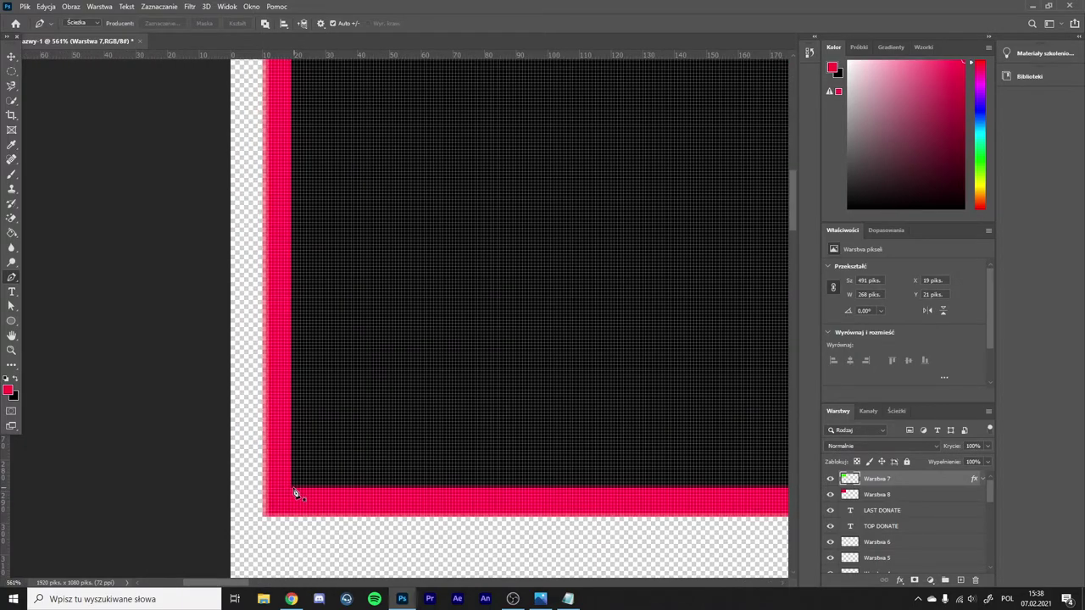
pyautogui.click(292, 491)
pyautogui.scroll(3, 386, 398)
pyautogui.scroll(5, 386, 398)
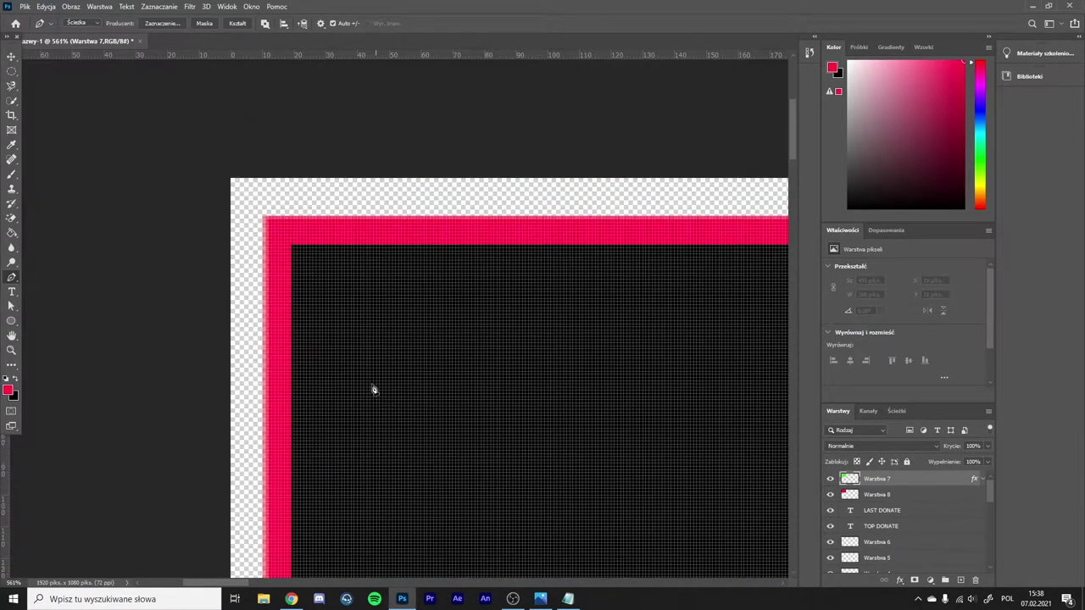
pyautogui.click(292, 246)
# Continue the path through the black rectangle's upper-right and lower-right corners and close it at the lower-left corner.
pyautogui.moveTo(229, 583); pyautogui.dragTo(340, 583)
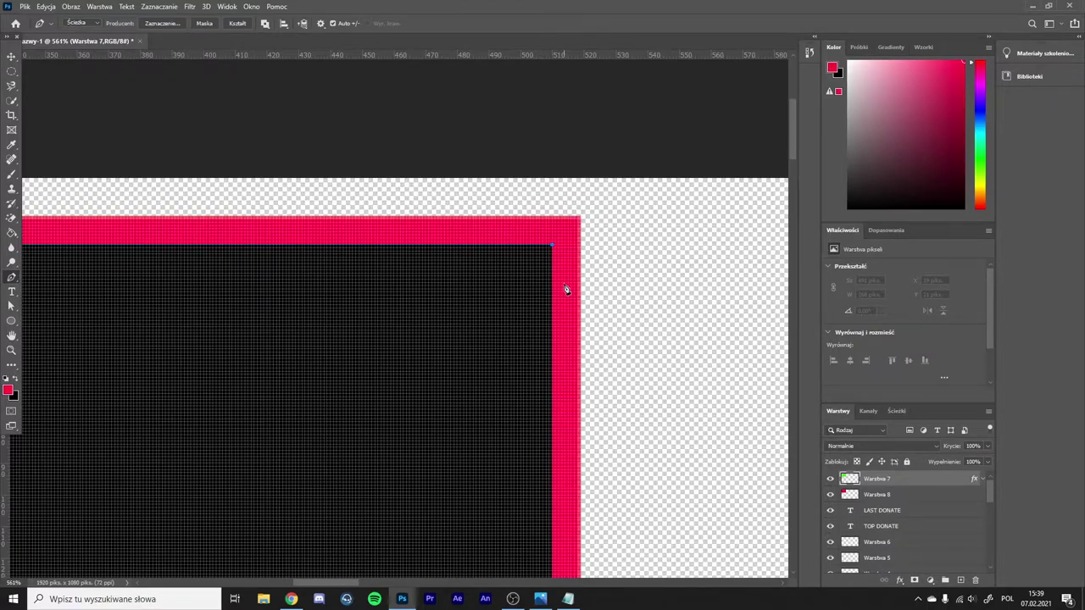
pyautogui.scroll(-10, 564, 288)
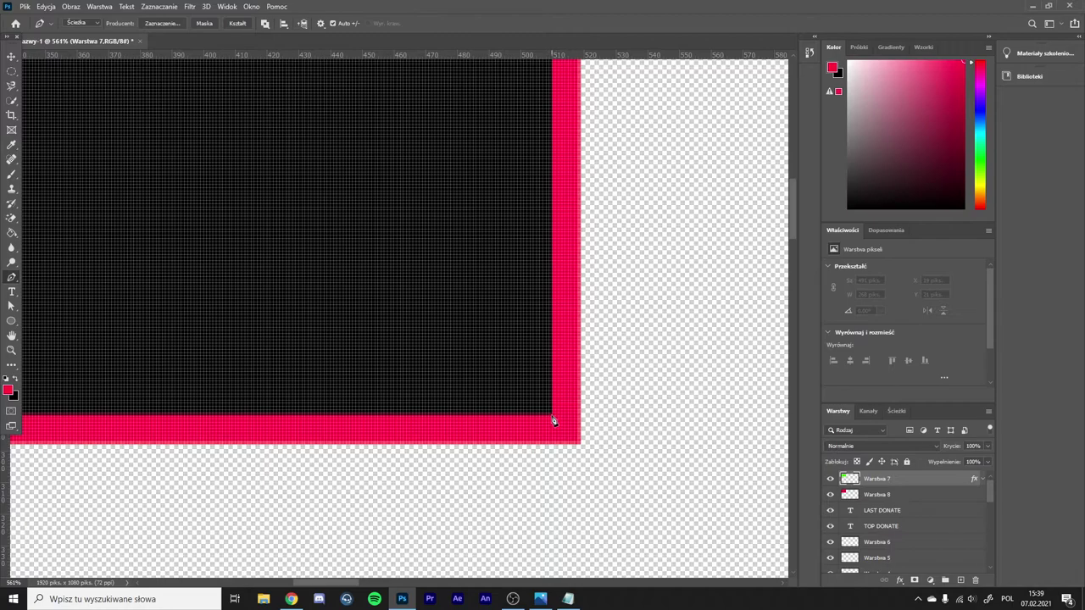
pyautogui.moveTo(354, 584); pyautogui.dragTo(234, 577)
pyautogui.click(283, 419)
# Convert the closed path into a new selection with a 1 px feather radius.
pyautogui.scroll(-5, 424, 342)
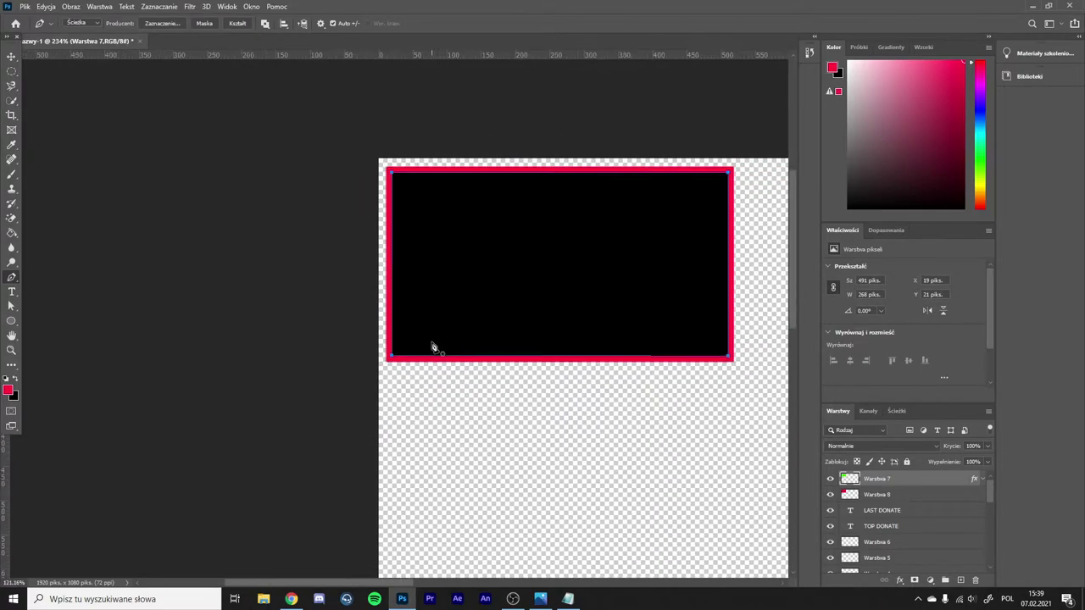
pyautogui.scroll(-3, 434, 348)
pyautogui.scroll(2, 189, 266)
pyautogui.scroll(-2, 354, 395)
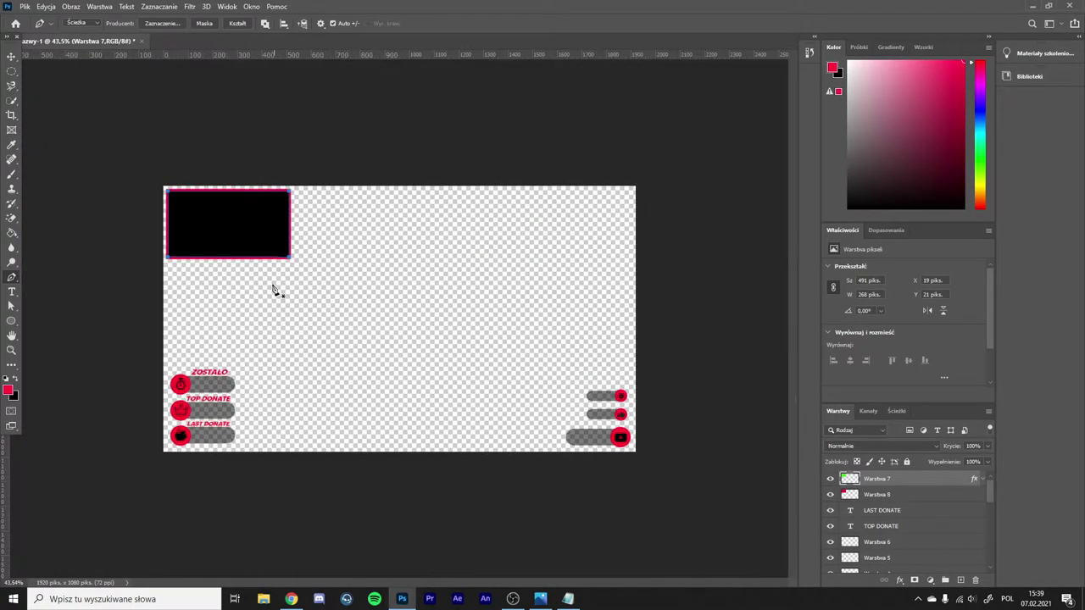
pyautogui.scroll(1, 275, 292)
pyautogui.rightClick(157, 195)
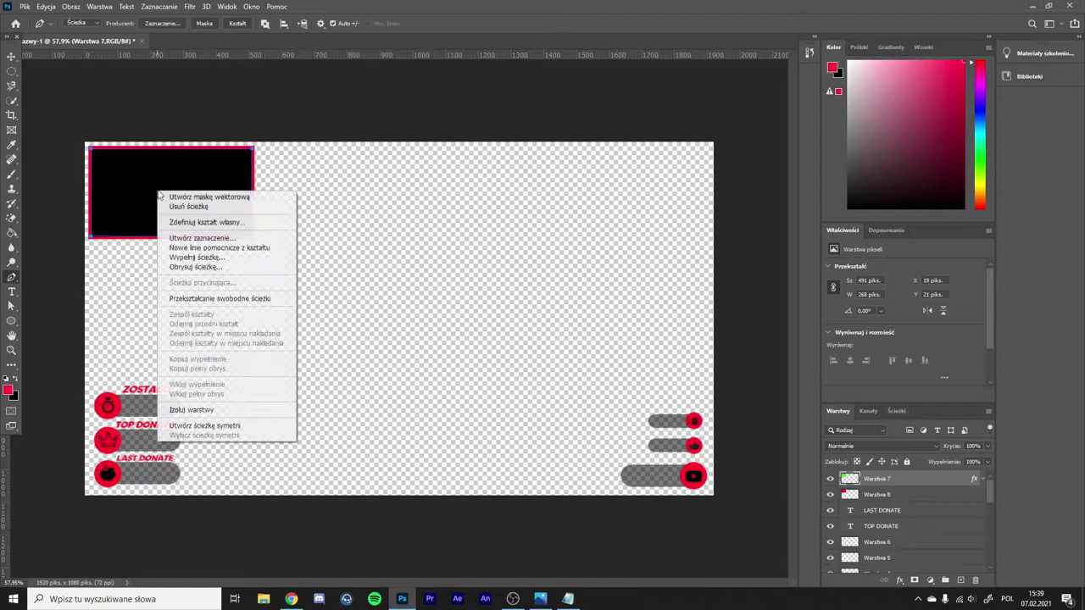
pyautogui.click(203, 238)
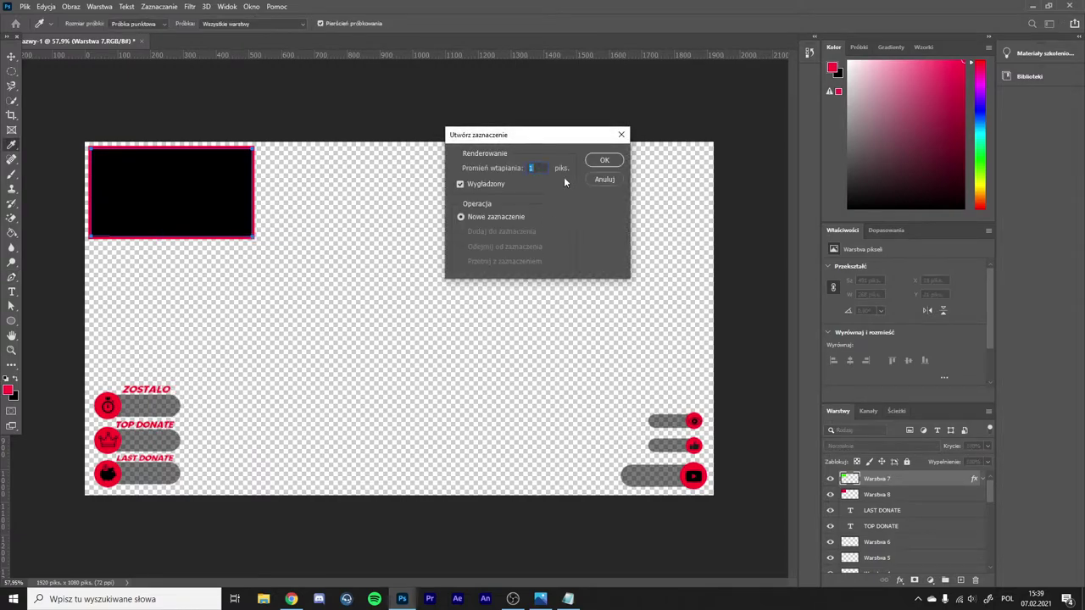
pyautogui.click(603, 161)
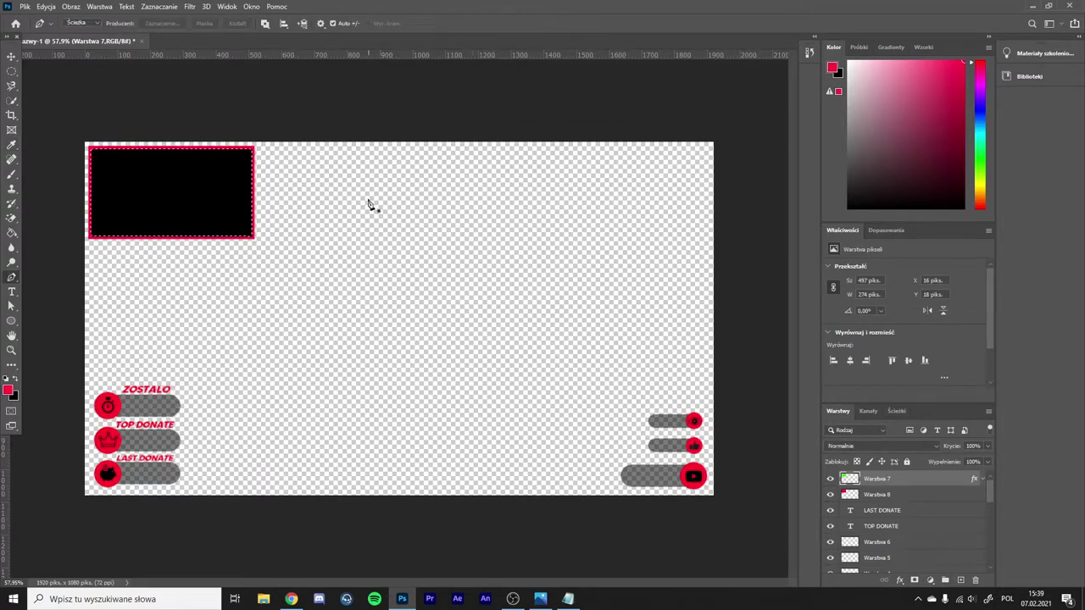
# Delete the black fill inside the selection on layer Warstwa 7 and deselect.
pyautogui.press('l')
pyautogui.rightClick(209, 197)
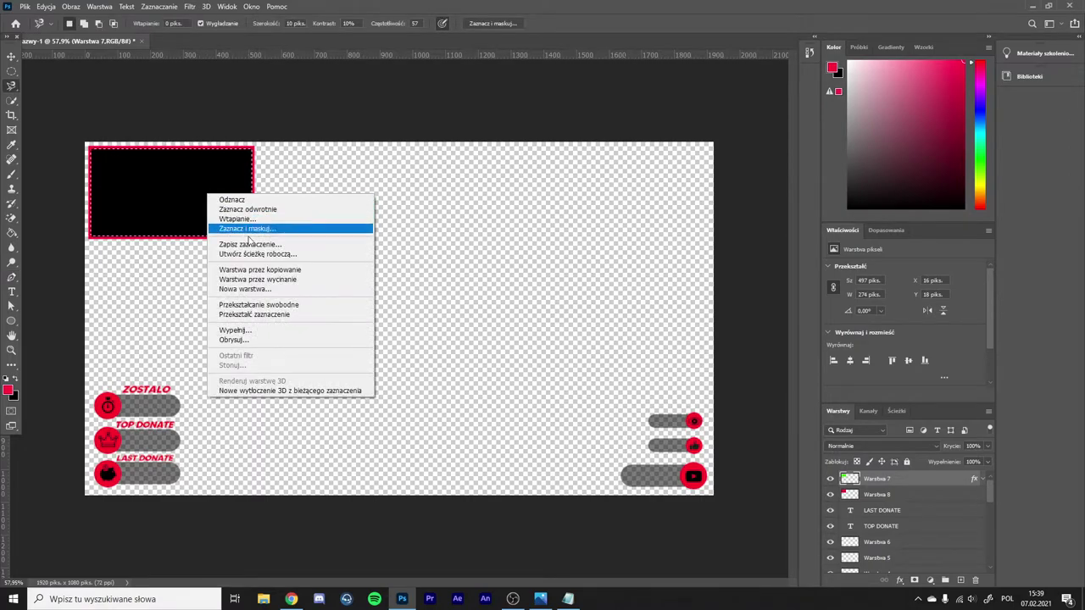
pyautogui.click(288, 181)
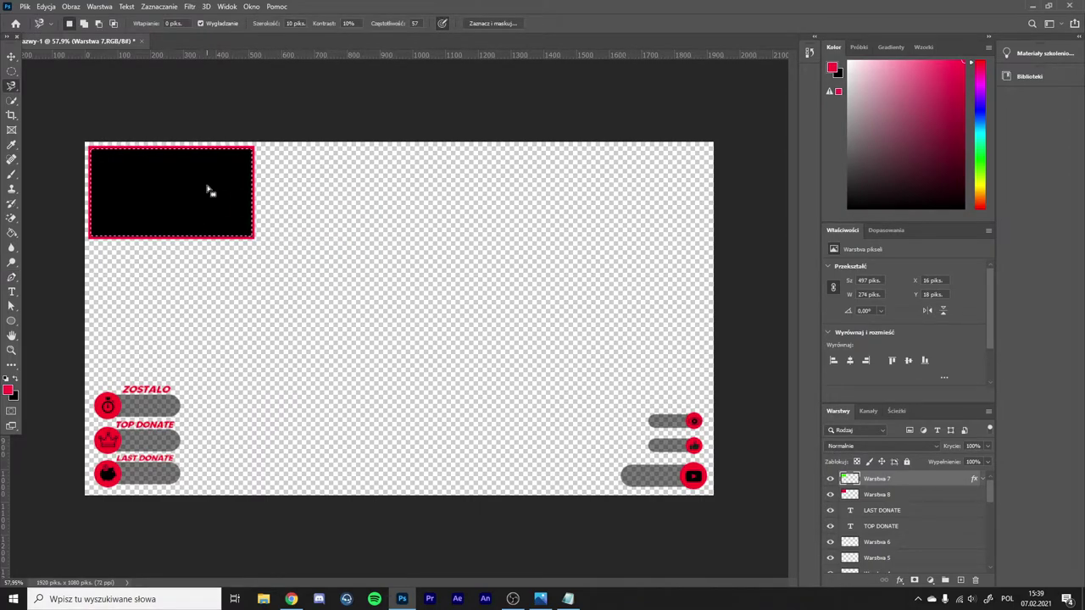
pyautogui.hotkey('alt', 'BackSpace')
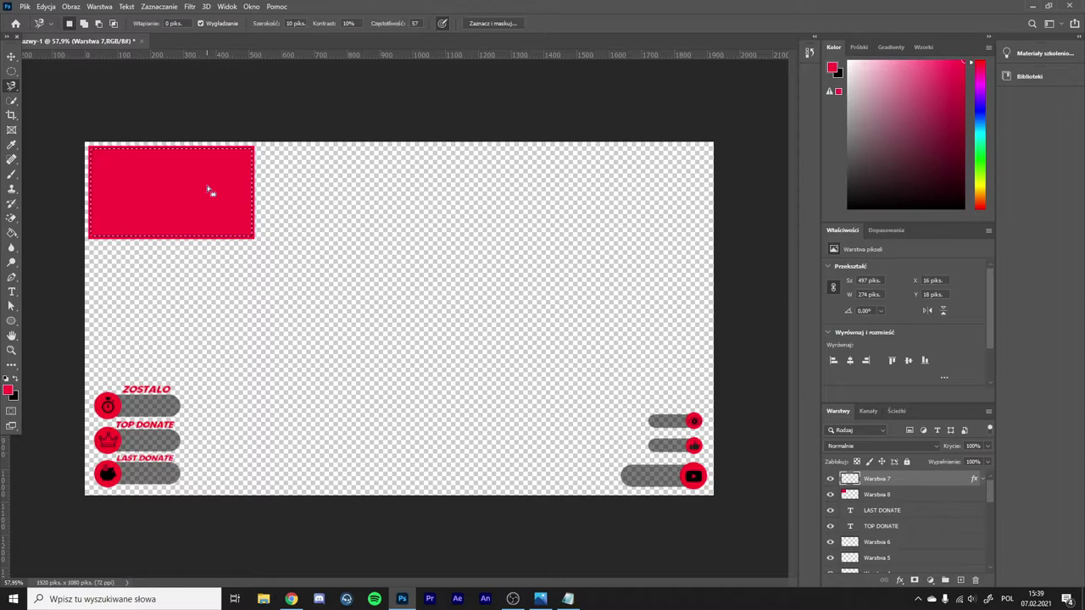
pyautogui.click(11, 71)
pyautogui.hotkey('ctrl', 'd')
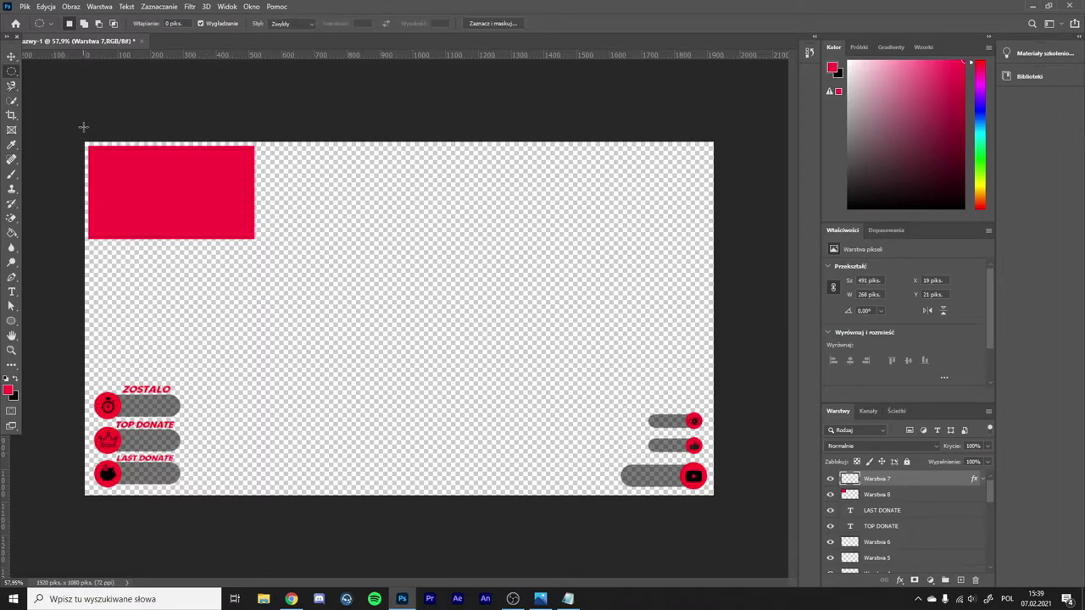
# On layer Warstwa 8, start a Pen tool path along the inner shadow outline from its lower-left corner to its upper-left corner.
pyautogui.scroll(3, 101, 203)
pyautogui.scroll(3, 91, 218)
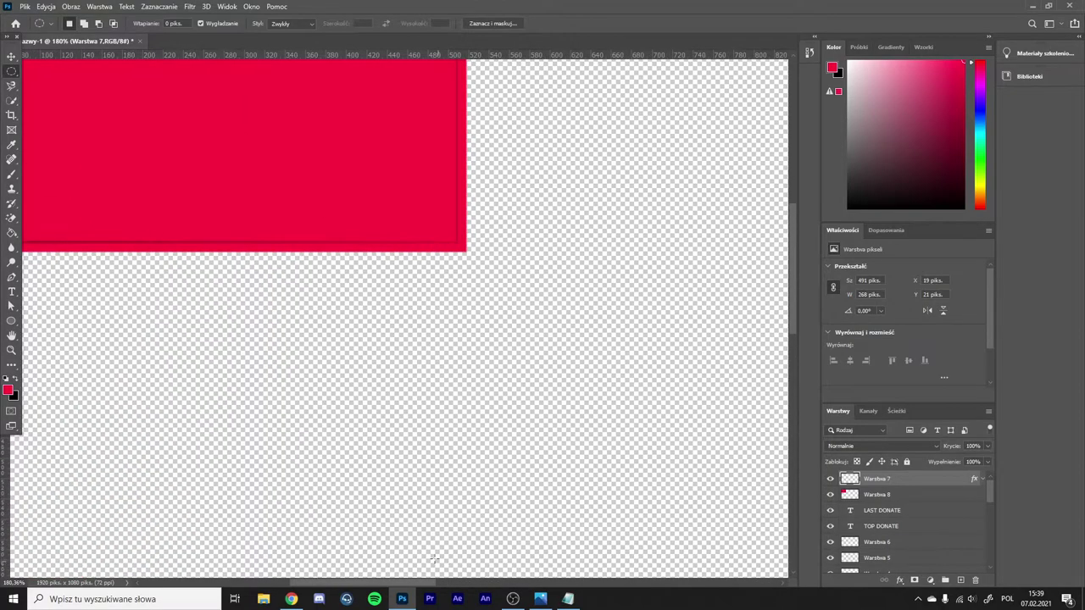
pyautogui.moveTo(417, 585); pyautogui.dragTo(255, 585)
pyautogui.scroll(4, 291, 375)
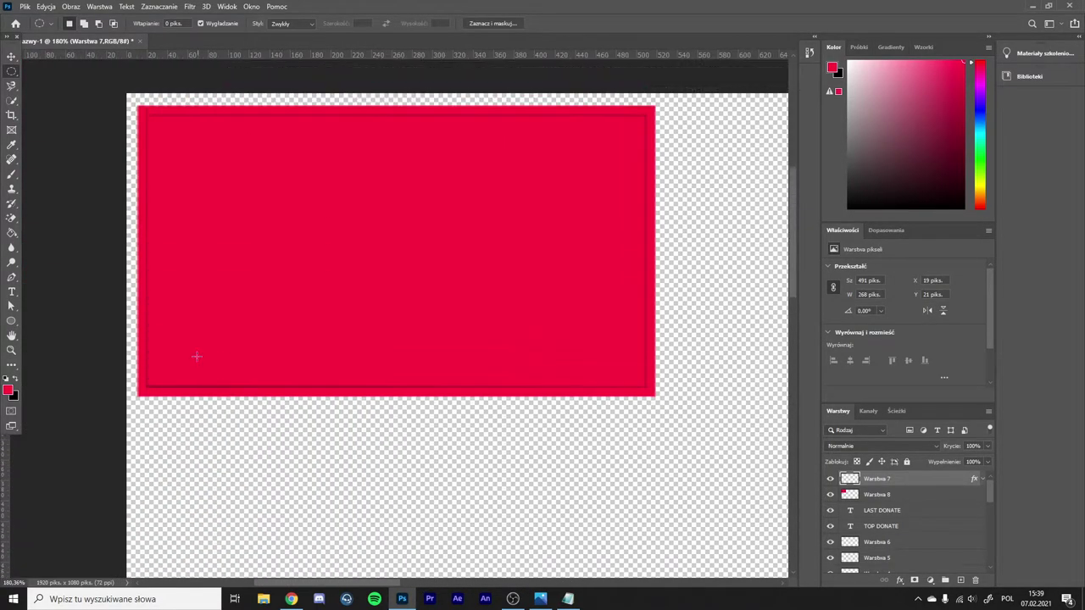
pyautogui.click(897, 495)
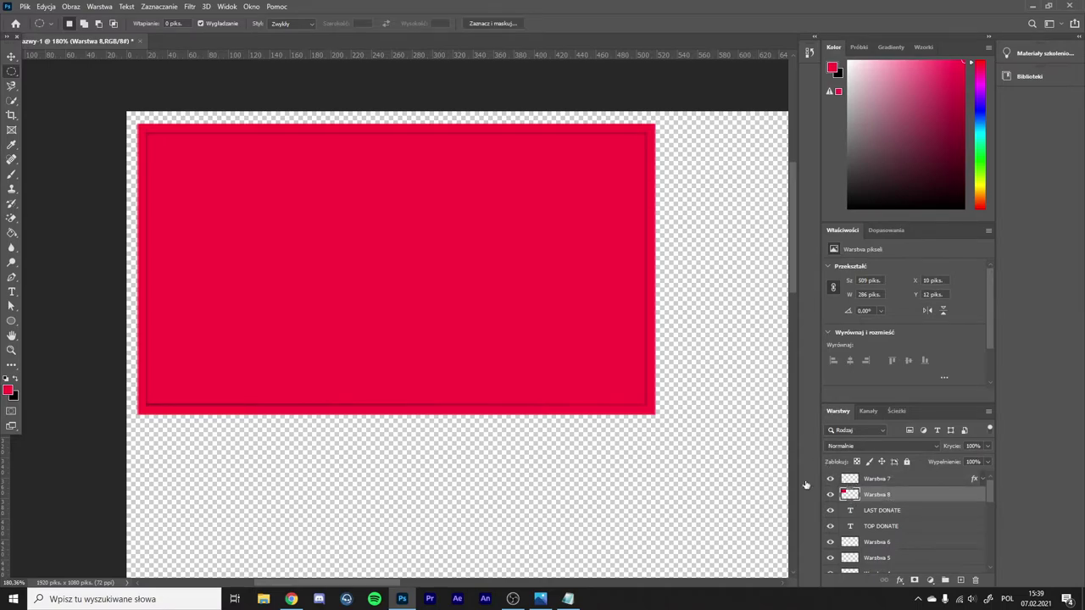
pyautogui.press('p')
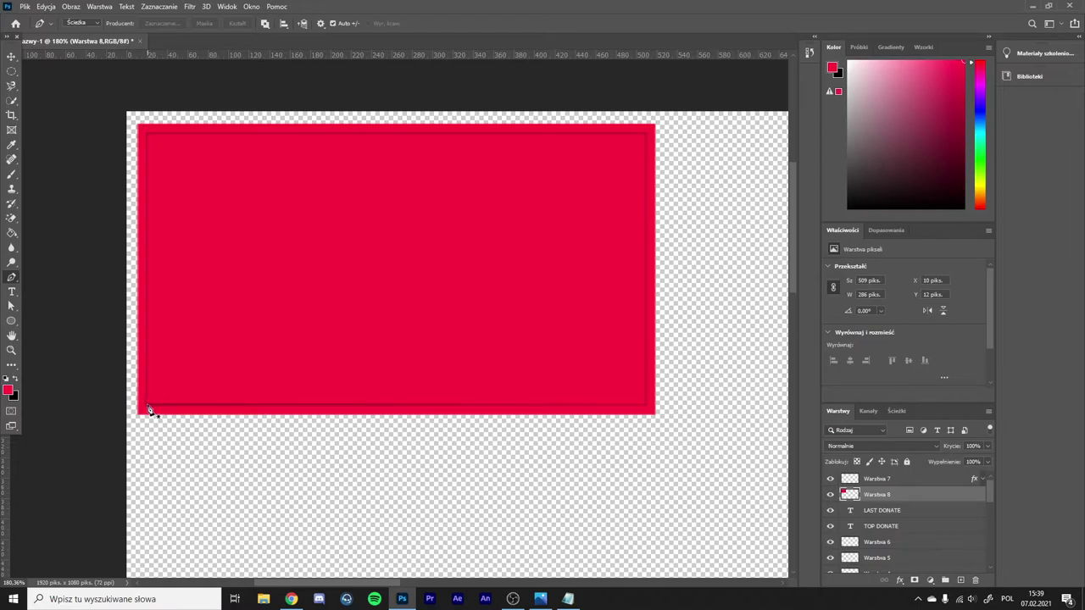
pyautogui.scroll(3, 148, 410)
pyautogui.scroll(5, 179, 385)
pyautogui.click(155, 158)
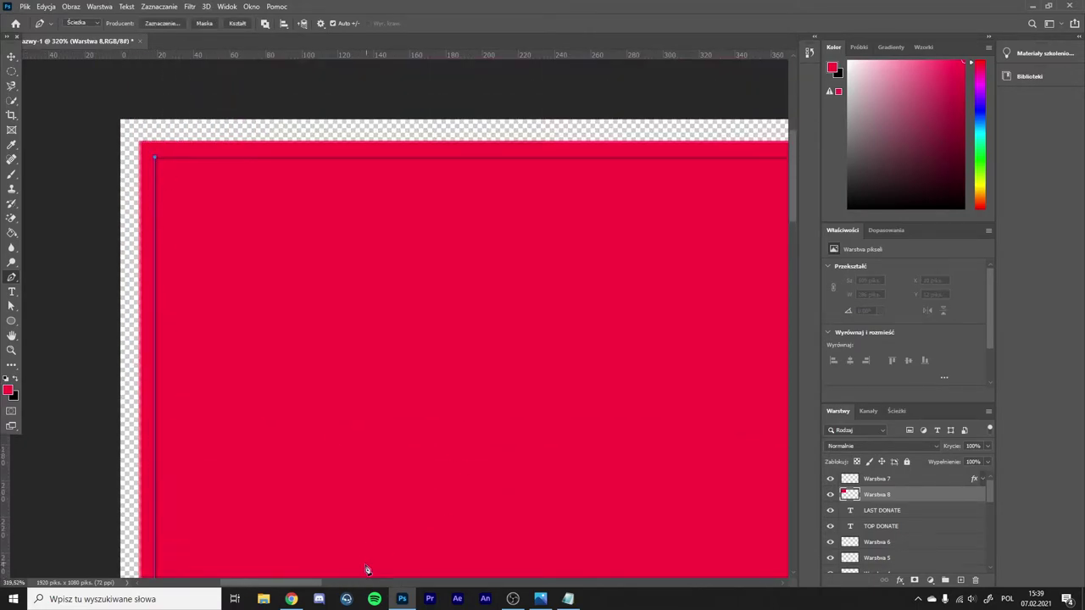
# Continue the path through the inner outline's upper-right and lower-right corners and close it at the lower-left corner.
pyautogui.scroll(-4, 377, 567)
pyautogui.scroll(4, 521, 163)
pyautogui.click(520, 163)
pyautogui.scroll(-4, 520, 163)
pyautogui.scroll(4, 514, 491)
pyautogui.click(514, 492)
pyautogui.scroll(-4, 515, 479)
pyautogui.scroll(4, 275, 490)
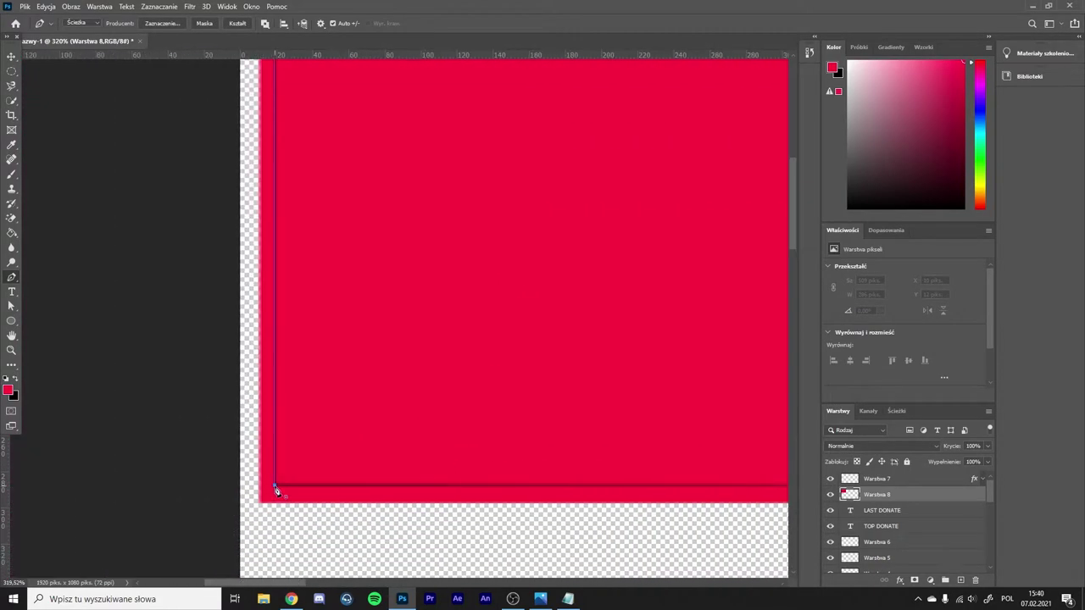
pyautogui.click(276, 490)
# Convert the closed path into a selection, delete the red fill of Warstwa 8 inside it, and deselect.
pyautogui.scroll(-5, 276, 490)
pyautogui.rightClick(448, 390)
pyautogui.click(496, 458)
pyautogui.click(616, 199)
pyautogui.press('l')
pyautogui.rightClick(557, 310)
pyautogui.press('Delete')
pyautogui.hotkey('ctrl', 'd')
pyautogui.press('m')
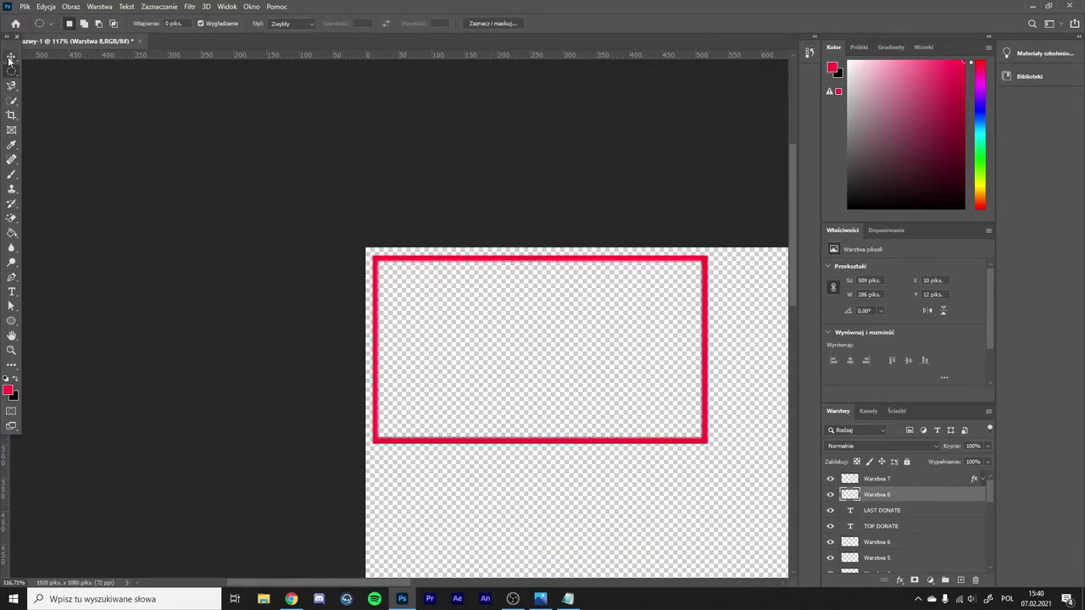
# Move the hollow red frame slightly away from the canvas corner, to about X 29 px and Y 21 px.
pyautogui.click(10, 58)
pyautogui.scroll(-4, 382, 284)
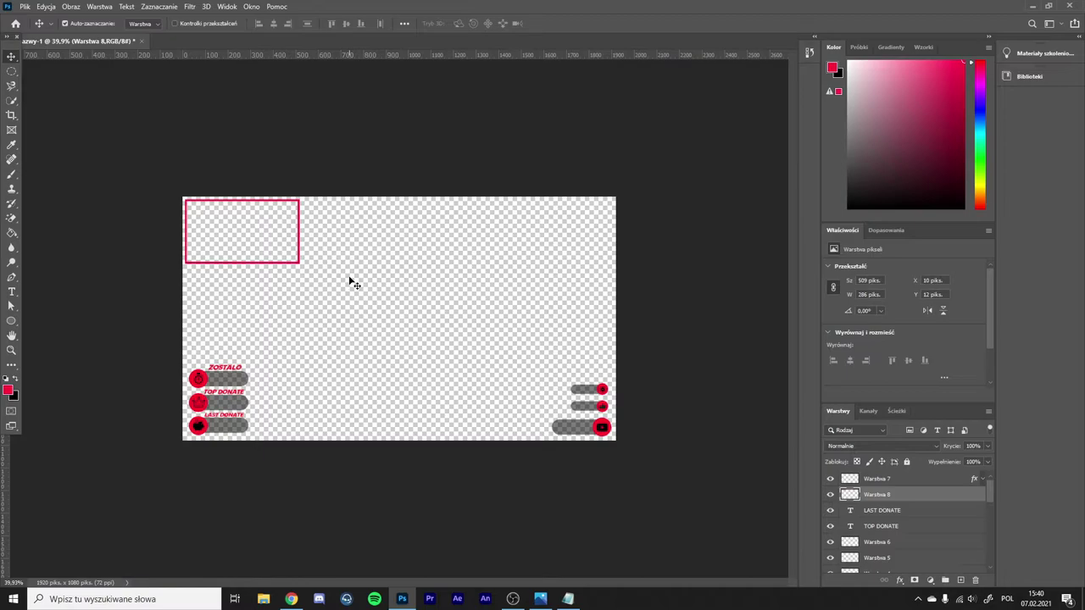
pyautogui.moveTo(254, 228); pyautogui.dragTo(259, 231)
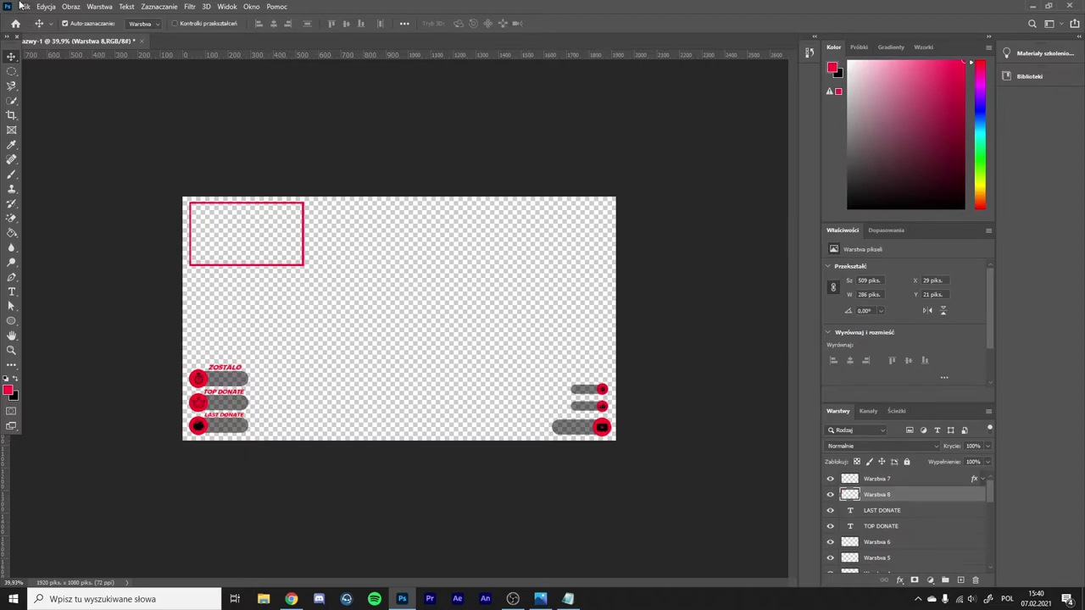
# Add a Hue/Saturation adjustment layer above Warstwa 7 with Colorize on, hue 0 and saturation 100.
pyautogui.click(890, 480)
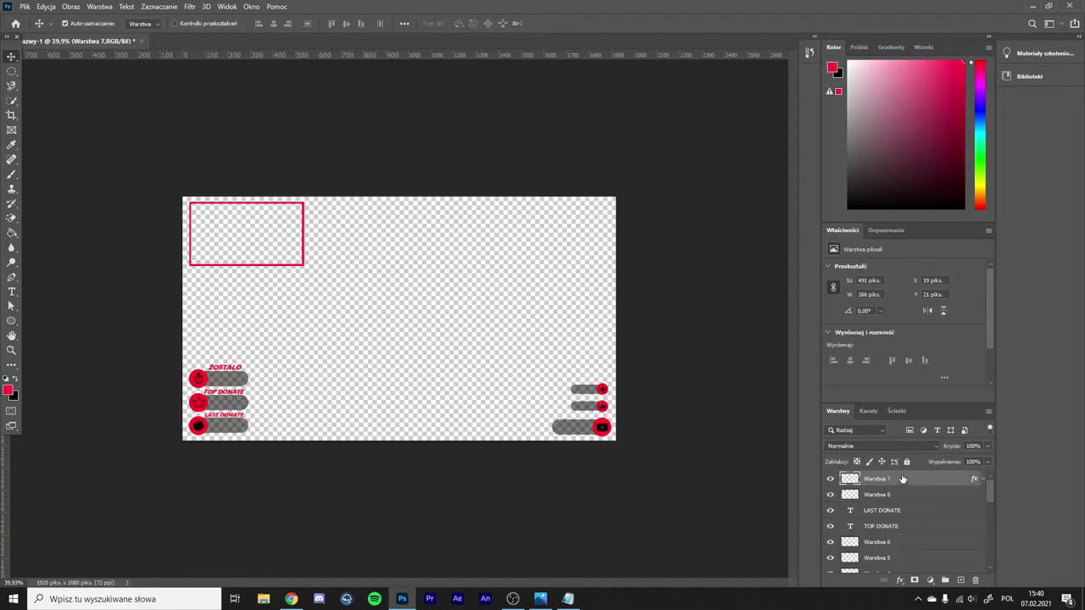
pyautogui.click(888, 230)
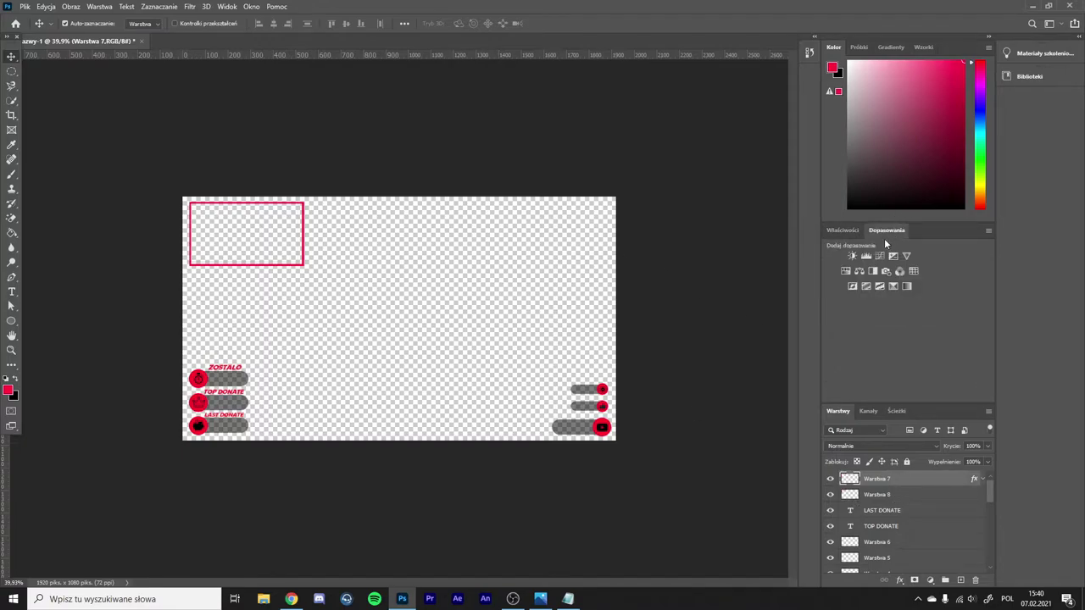
pyautogui.click(844, 271)
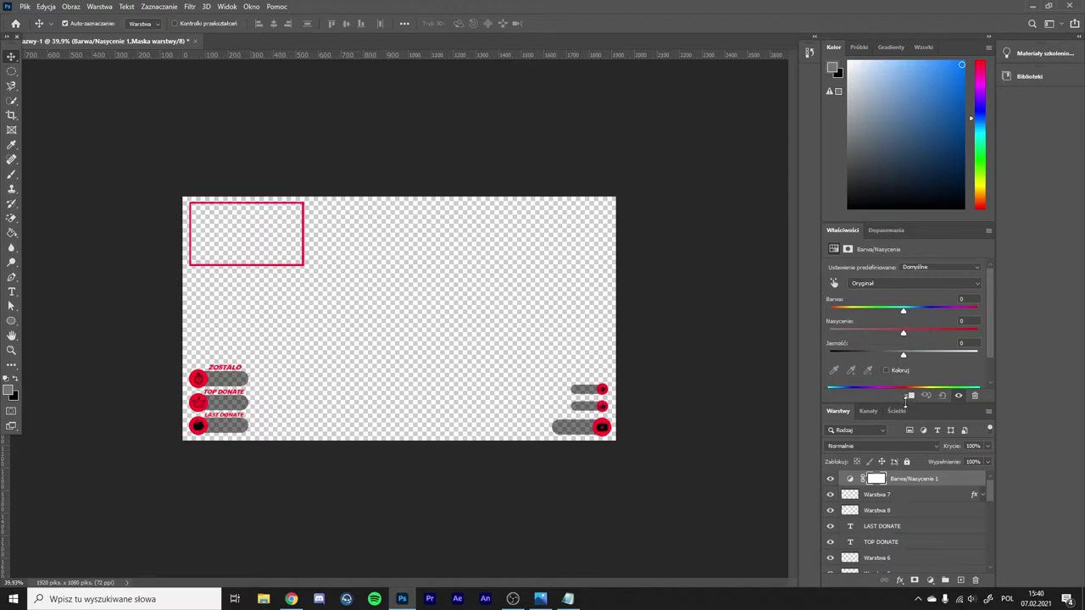
pyautogui.click(886, 371)
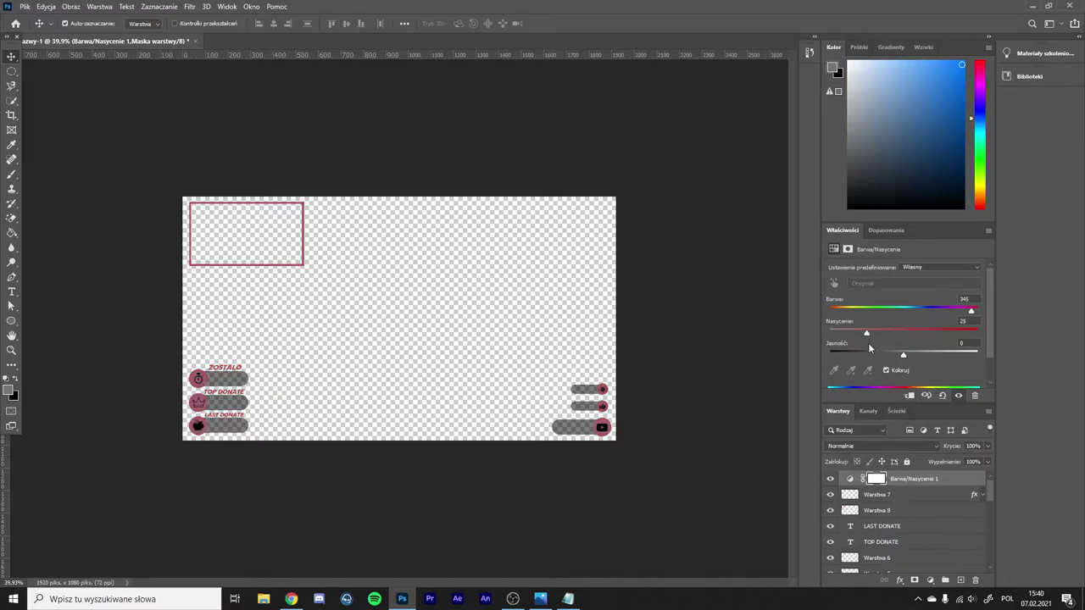
pyautogui.moveTo(867, 333); pyautogui.dragTo(1060, 351)
pyautogui.moveTo(972, 312); pyautogui.dragTo(749, 322)
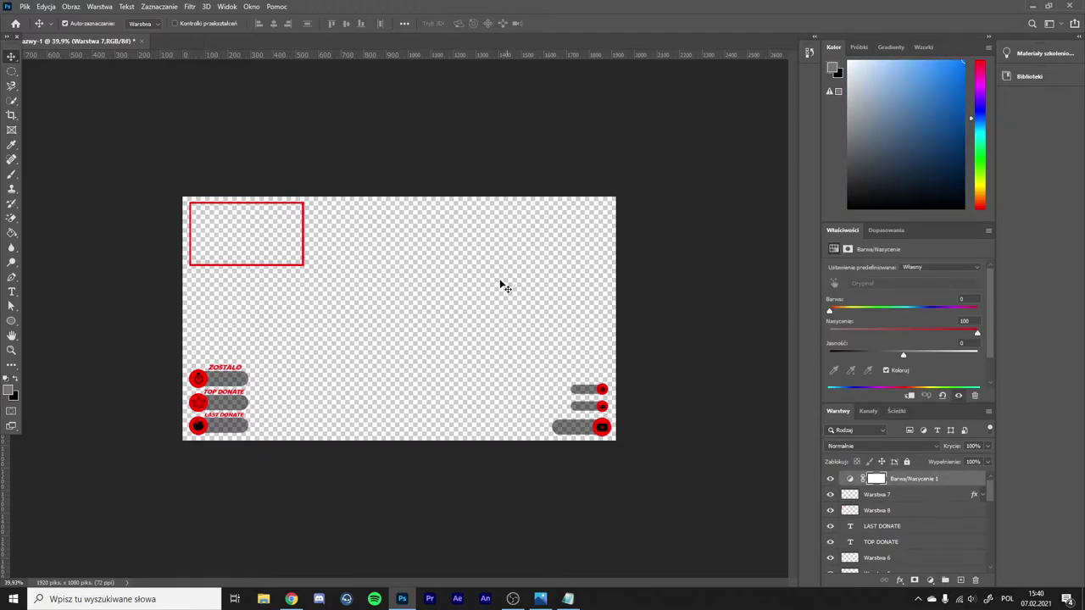
pyautogui.scroll(-1, 911, 531)
pyautogui.scroll(1, 911, 531)
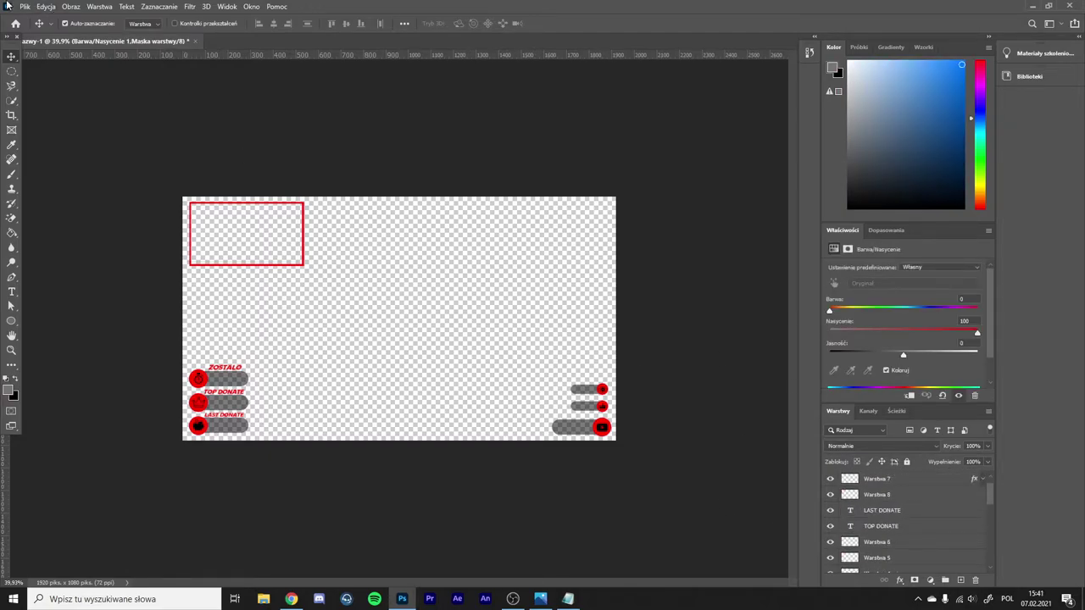
# Quick-export the overlay as a PNG named Bez nazwy-1 into the Overlay poradnik folder on the desktop.
pyautogui.click(24, 6)
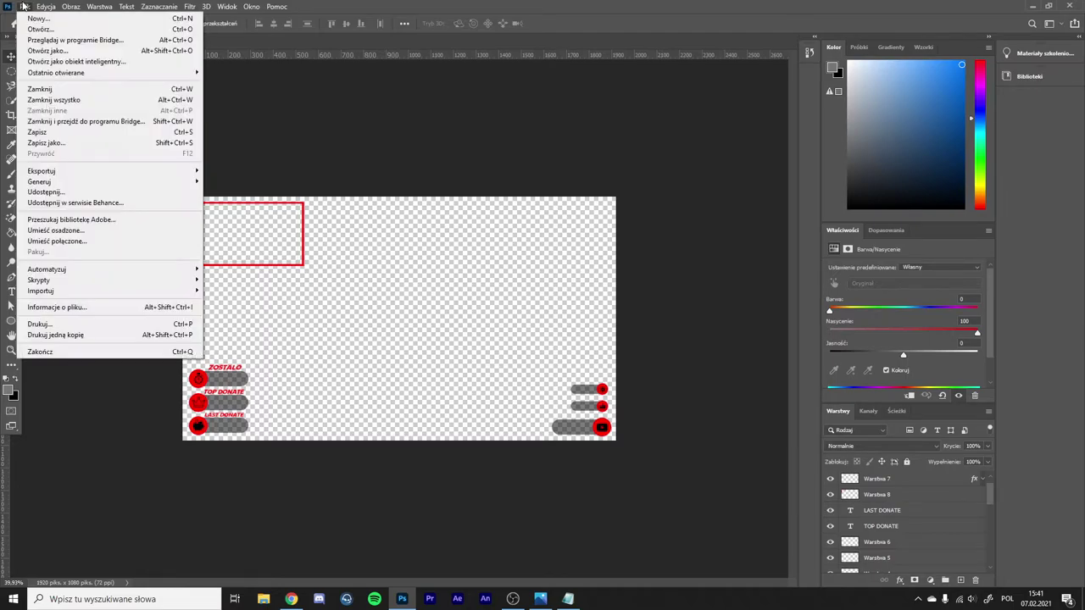
pyautogui.moveTo(118, 173)
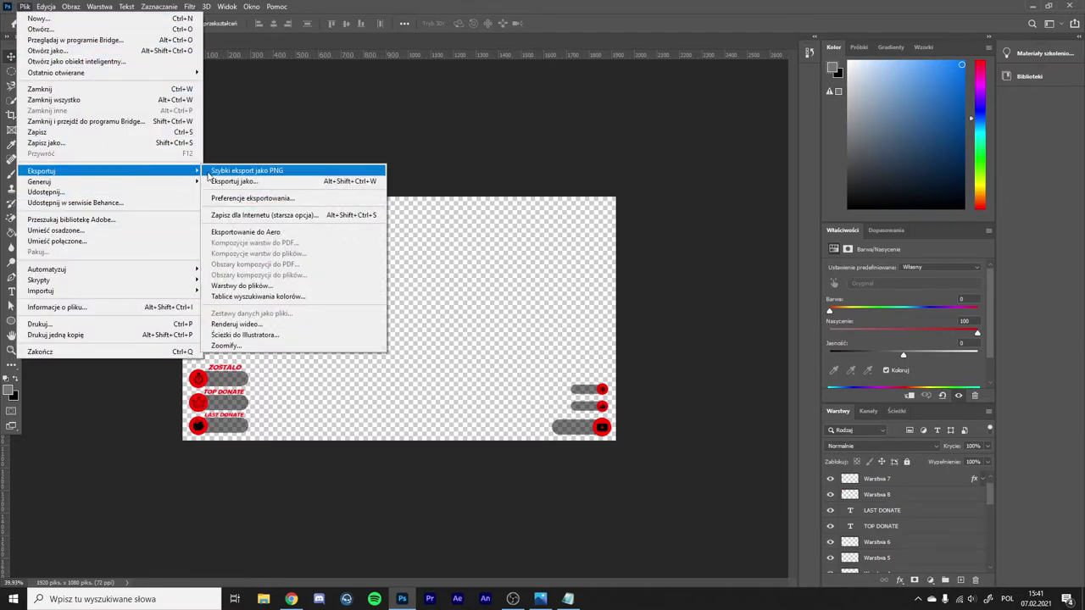
pyautogui.click(229, 173)
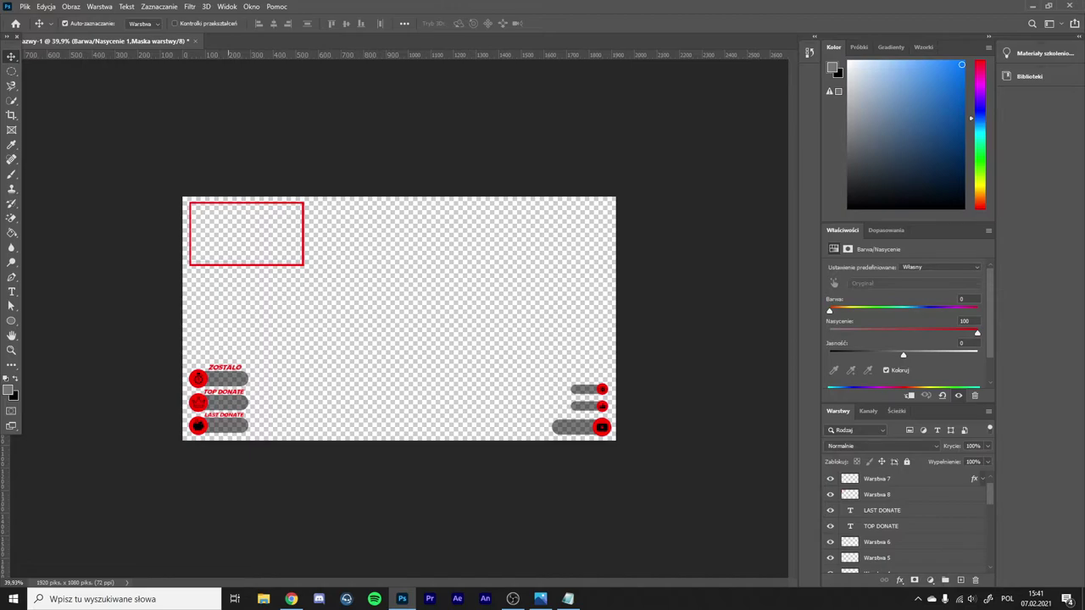
pyautogui.hotkey('ctrl', 'shift', 's')
pyautogui.moveTo(364, 194); pyautogui.dragTo(395, 158)
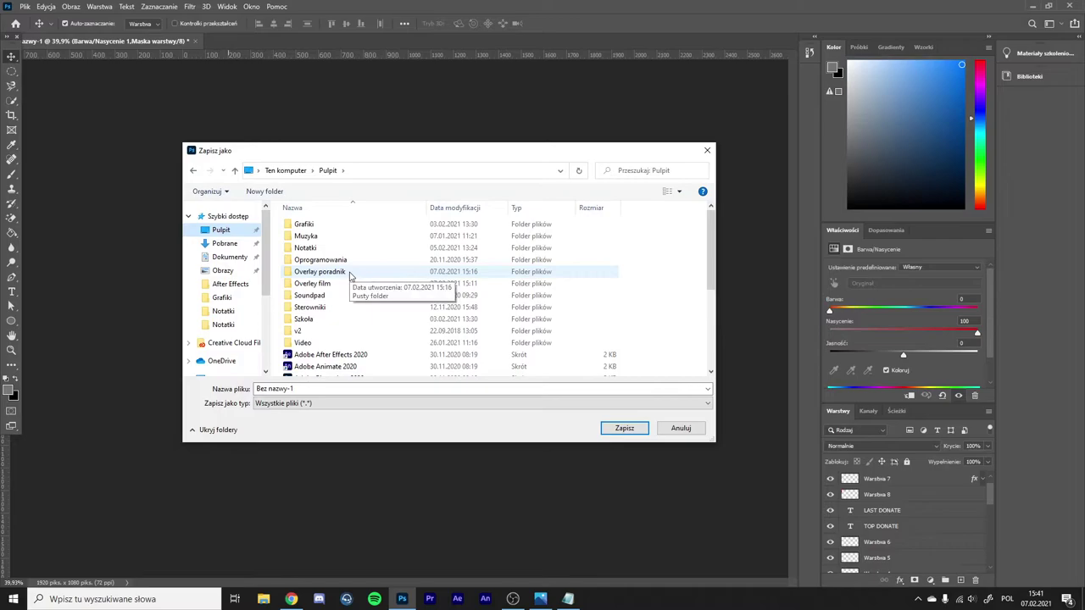
pyautogui.doubleClick(349, 273)
pyautogui.click(624, 428)
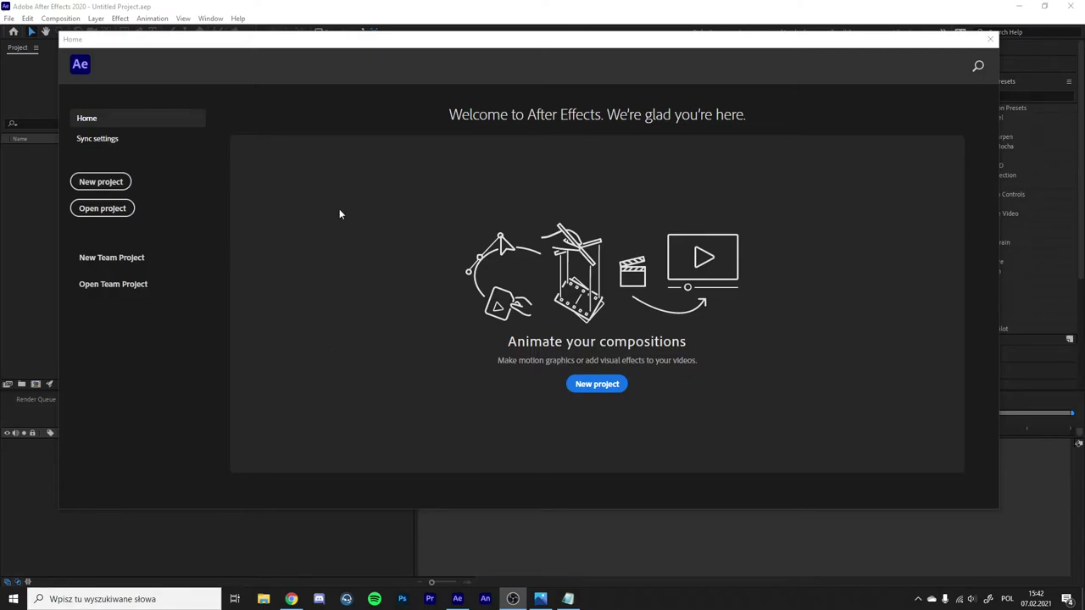
# In After Effects, start a new project and create the 1920 × 1080, 60 fps composition Comp 1 with a 20-second duration.
pyautogui.click(106, 182)
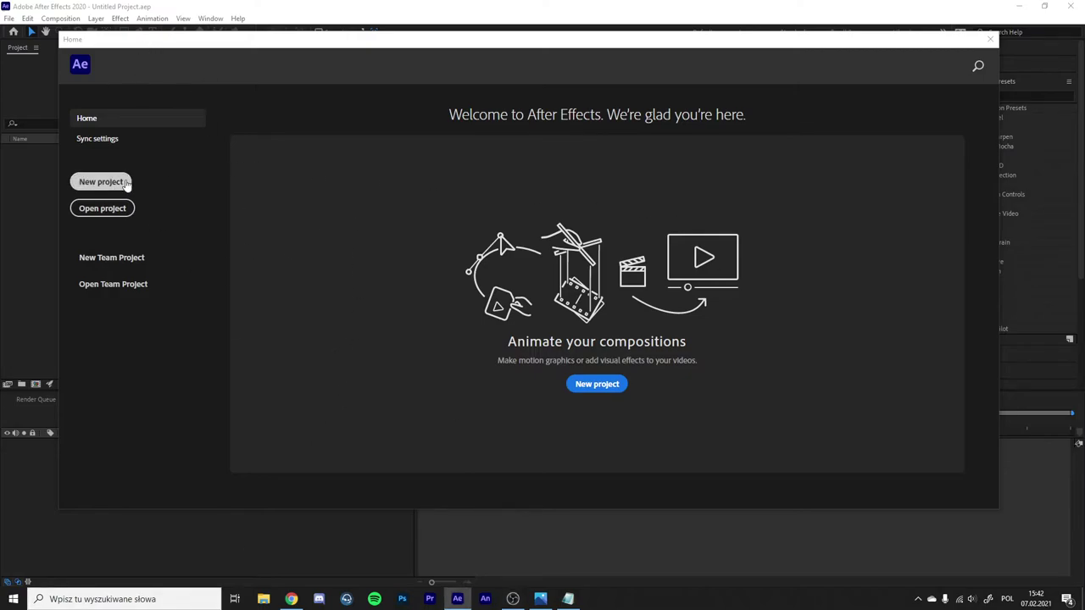
pyautogui.click(487, 241)
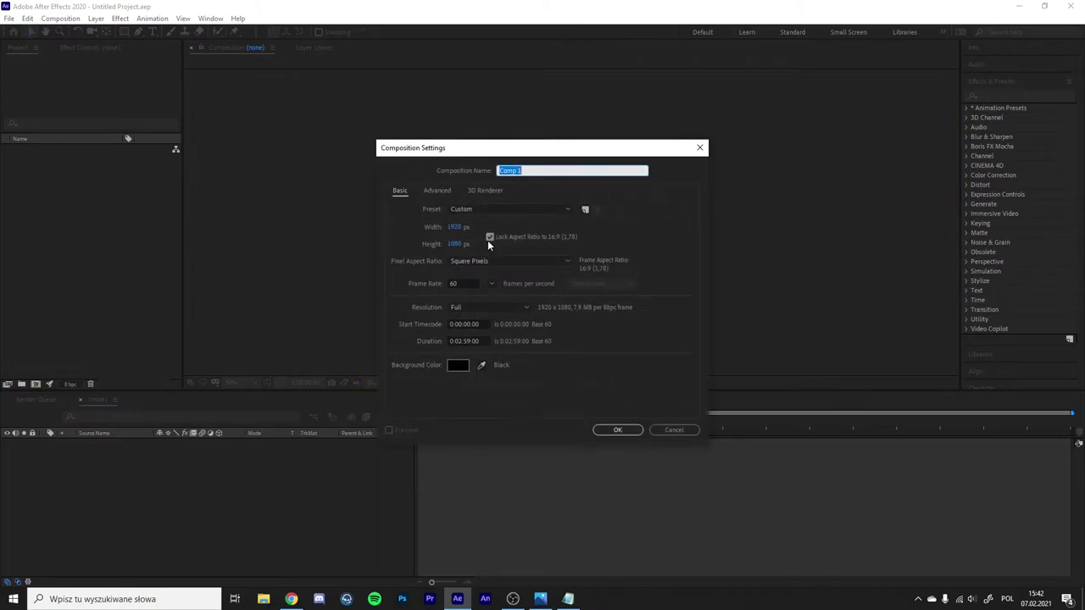
pyautogui.click(529, 170)
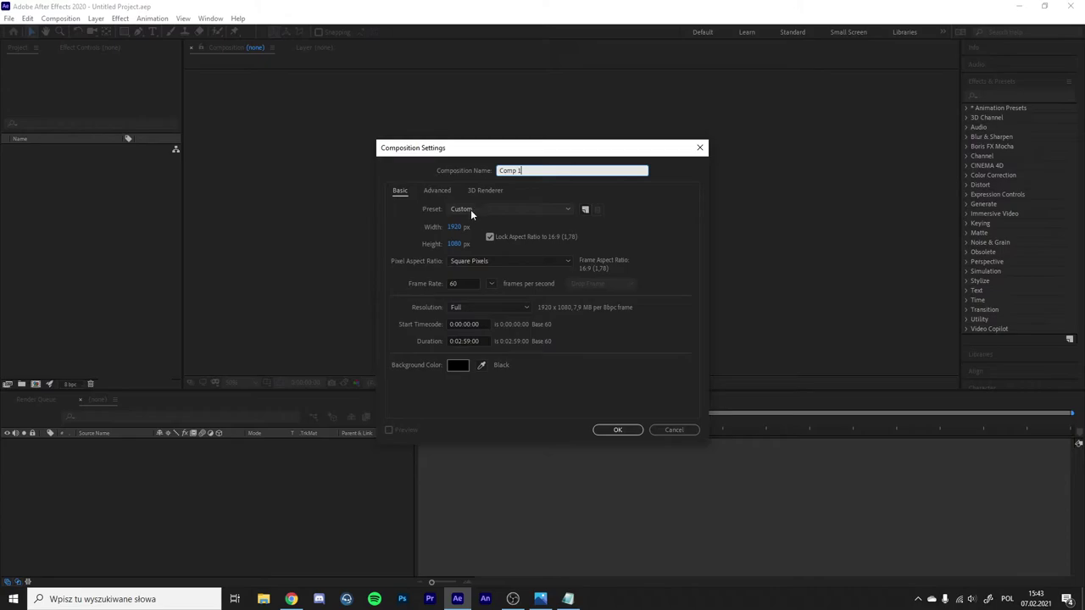
pyautogui.click(471, 341)
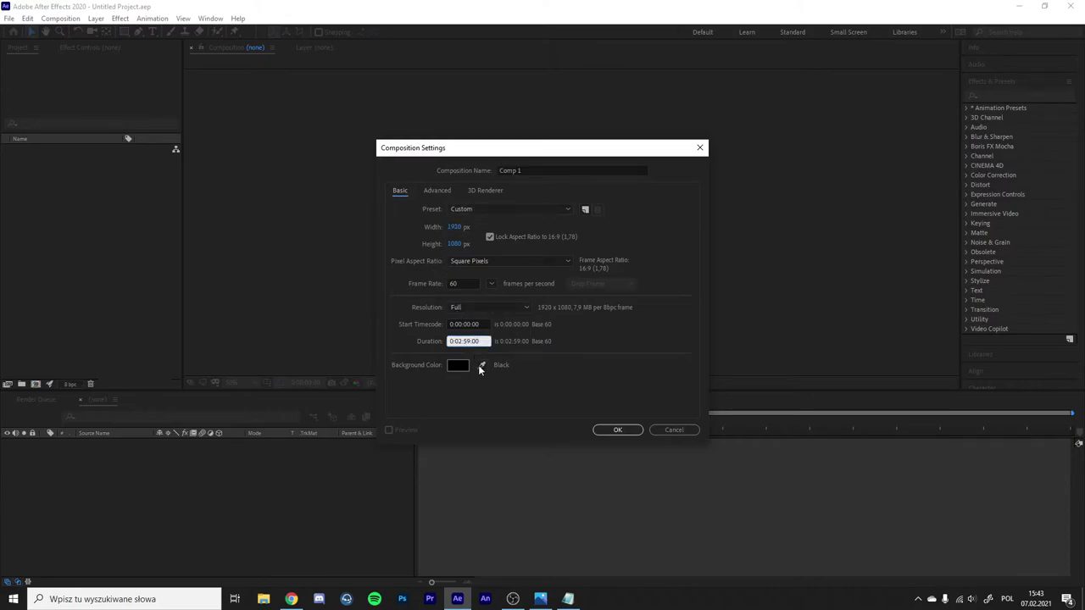
pyautogui.press('BackSpace')
pyautogui.press('BackSpace')
pyautogui.write('2')
pyautogui.click(623, 431)
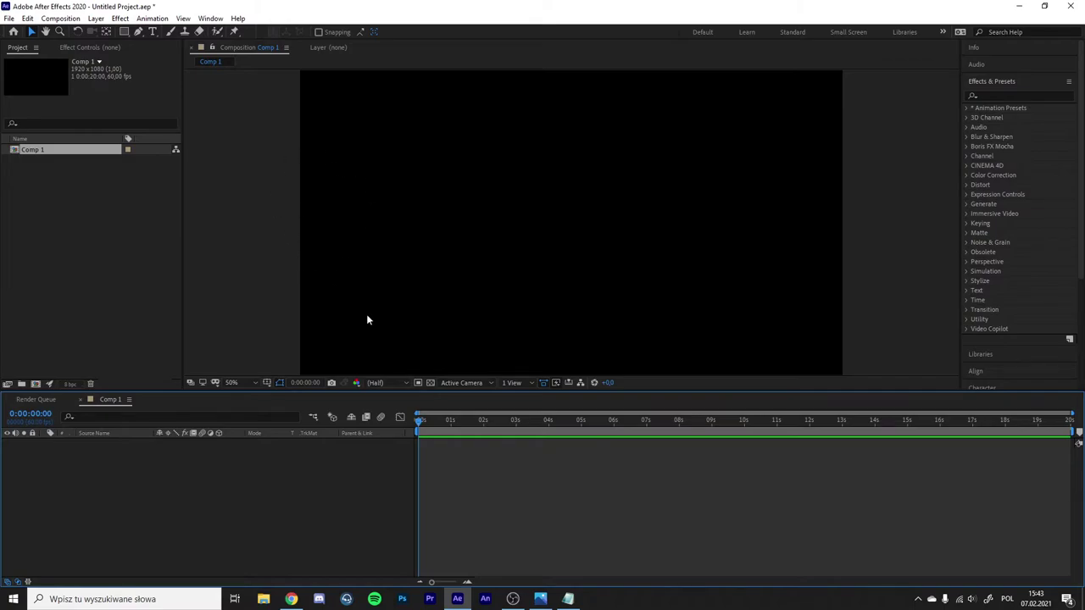
# Bring Bez nazwy-1.png from the Overlay poradnik folder into Comp 1 and turn on the transparency grid.
pyautogui.hotkey('alt', 'Tab')
pyautogui.moveTo(649, 245); pyautogui.dragTo(337, 216)
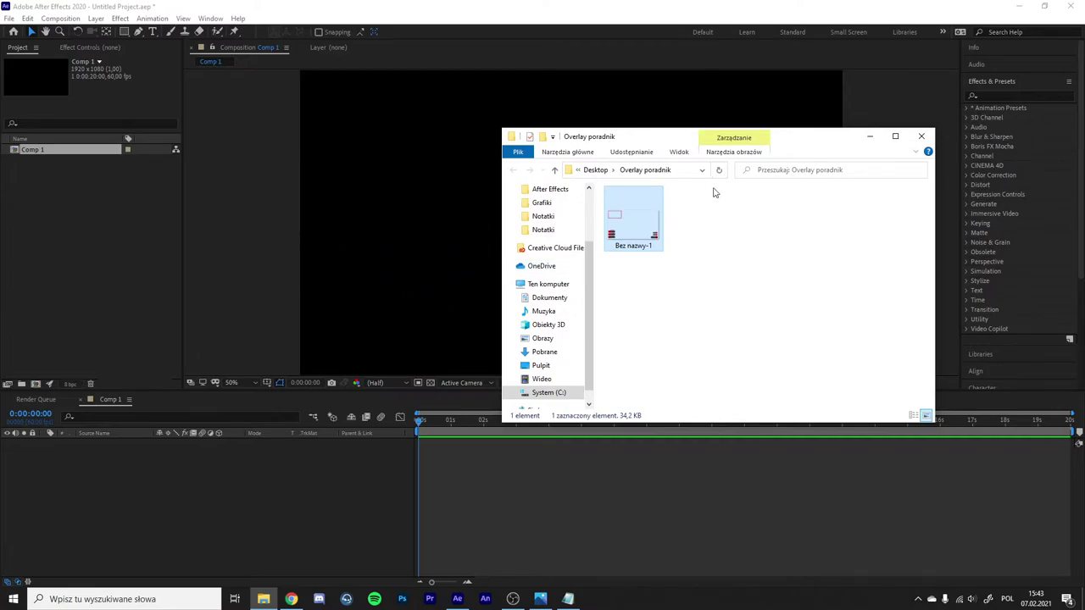
pyautogui.hotkey('alt', 'Tab')
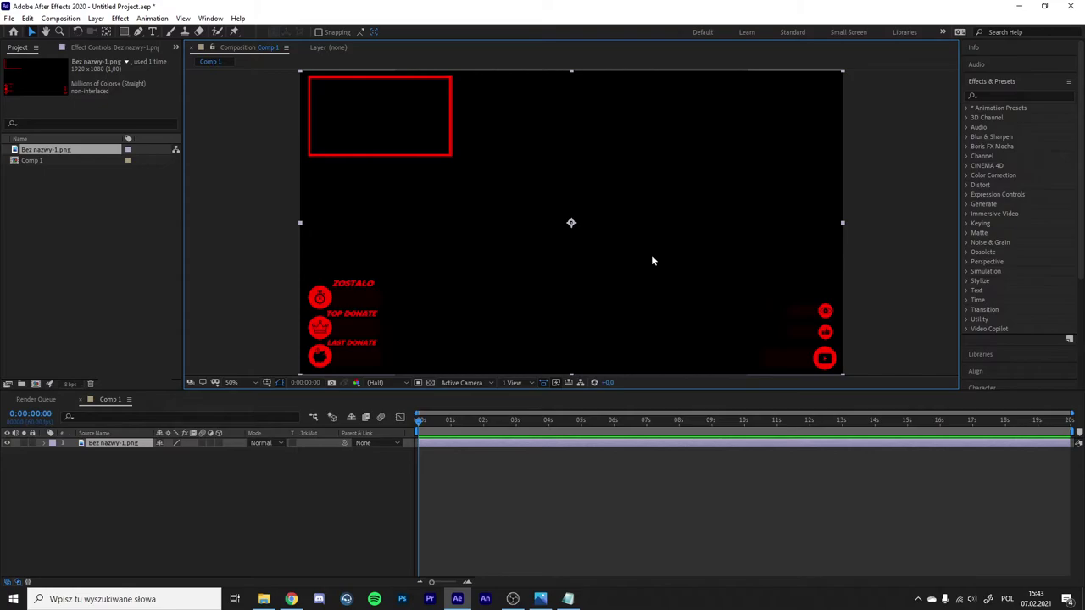
pyautogui.click(430, 382)
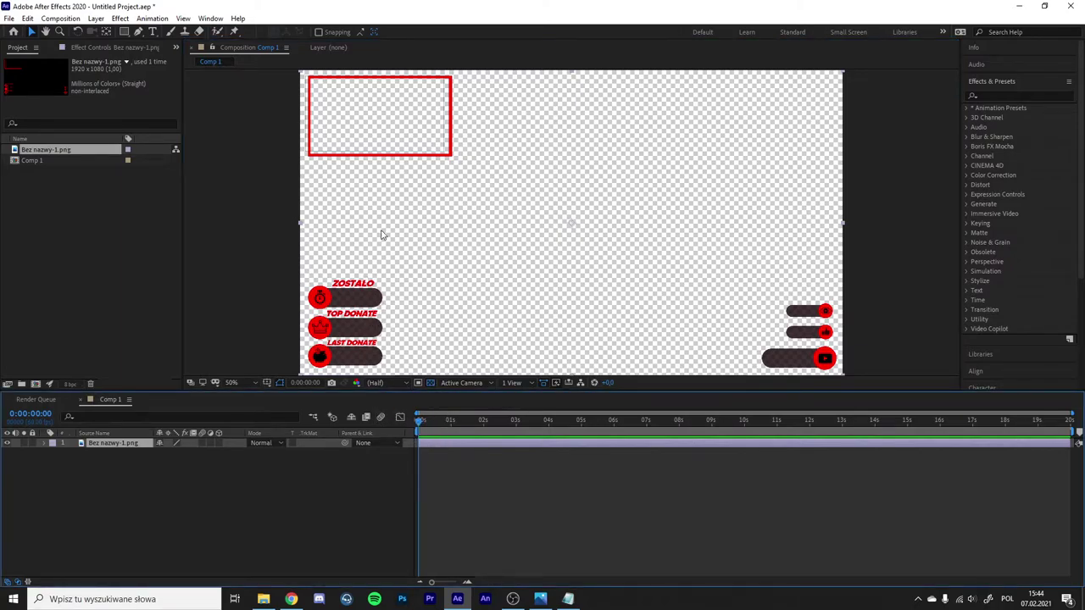
# Find the Hue/Saturation effect by searching for "hue" and apply it to the Bez nazwy-1.png layer.
pyautogui.click(1002, 95)
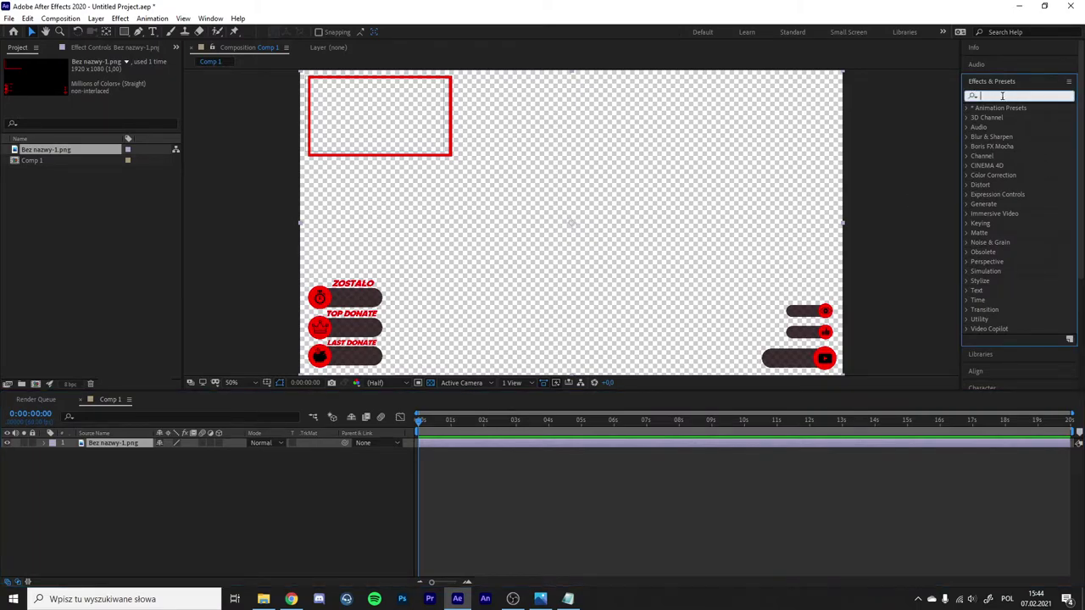
pyautogui.write('hue')
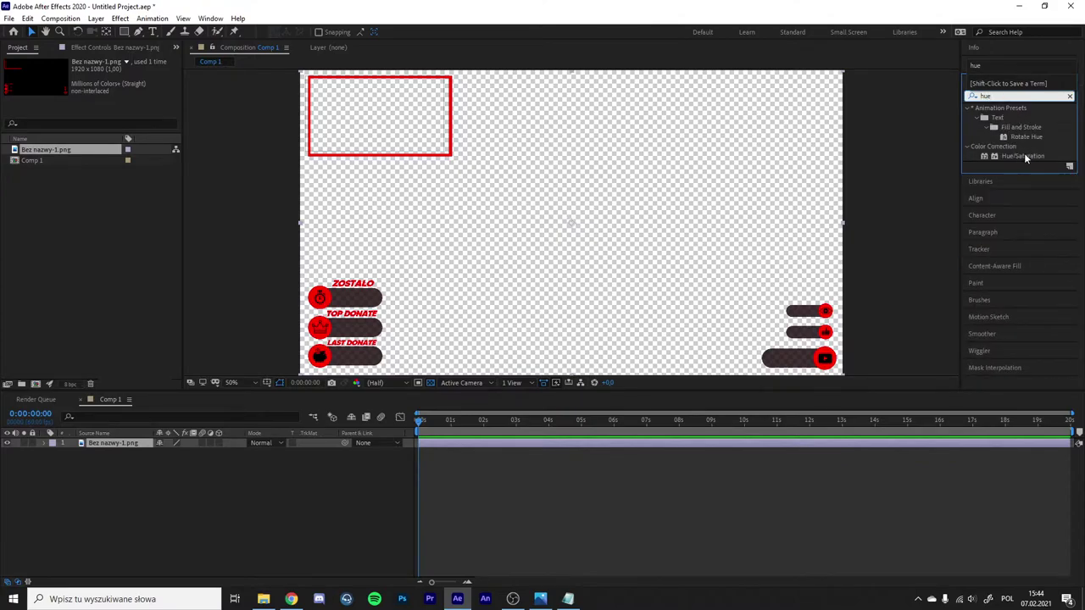
pyautogui.moveTo(1028, 159); pyautogui.dragTo(561, 161)
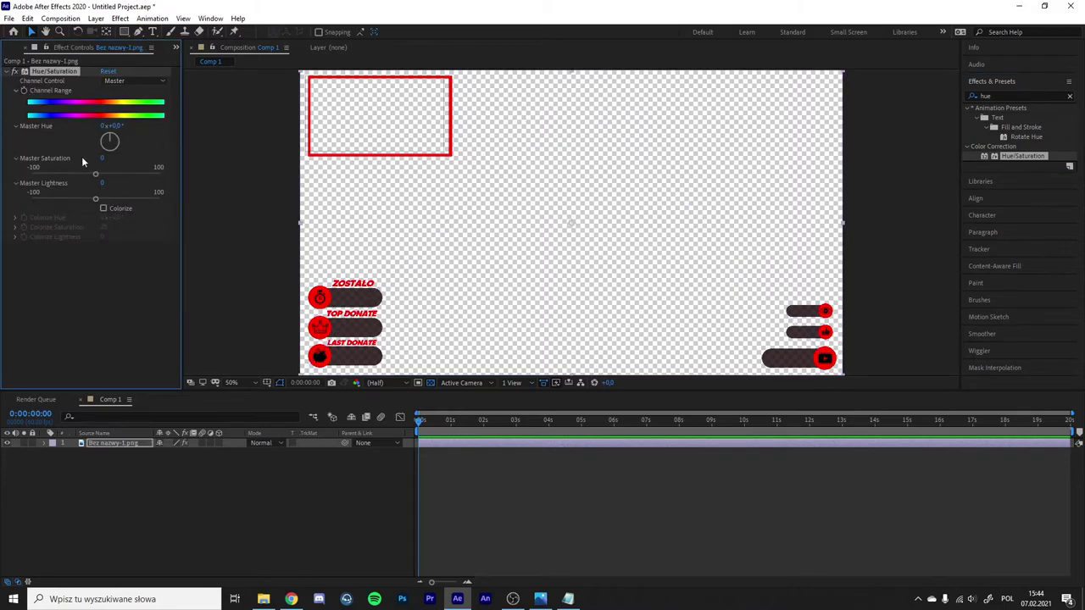
# Keyframe the Hue/Saturation Channel Range of the overlay layer at 0:00:00:00 and at the composition's end, 0:00:19:59.
pyautogui.click(48, 443)
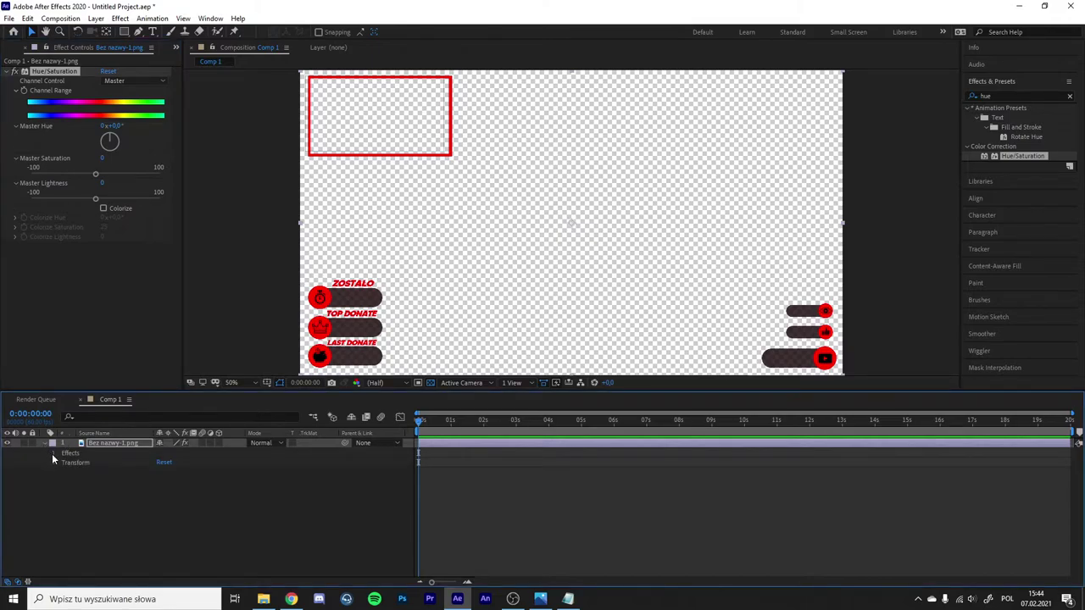
pyautogui.click(54, 453)
pyautogui.click(64, 463)
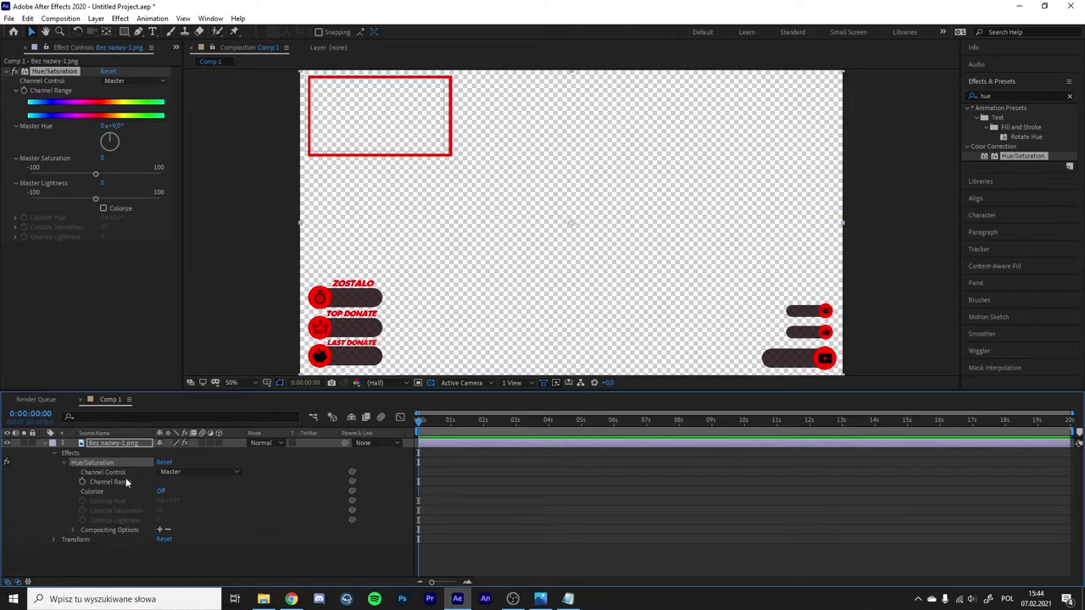
pyautogui.click(83, 482)
pyautogui.moveTo(418, 422); pyautogui.dragTo(433, 423)
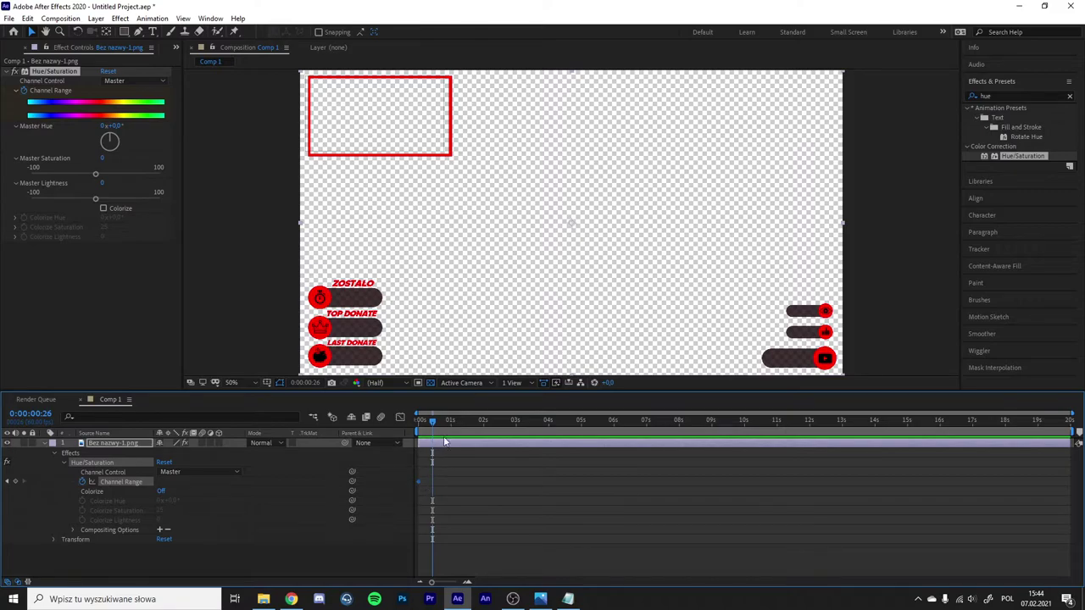
pyautogui.moveTo(434, 421); pyautogui.dragTo(1077, 428)
pyautogui.click(15, 482)
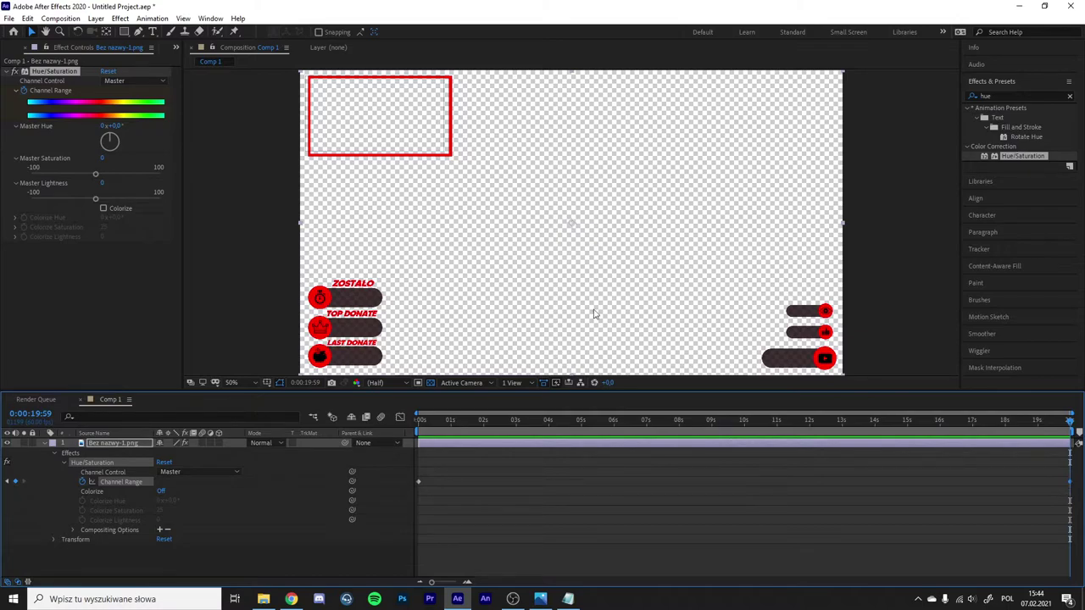
# Set Master Hue to 1 full revolution at the composition's end and preview the colour cycle from the start.
pyautogui.click(109, 127)
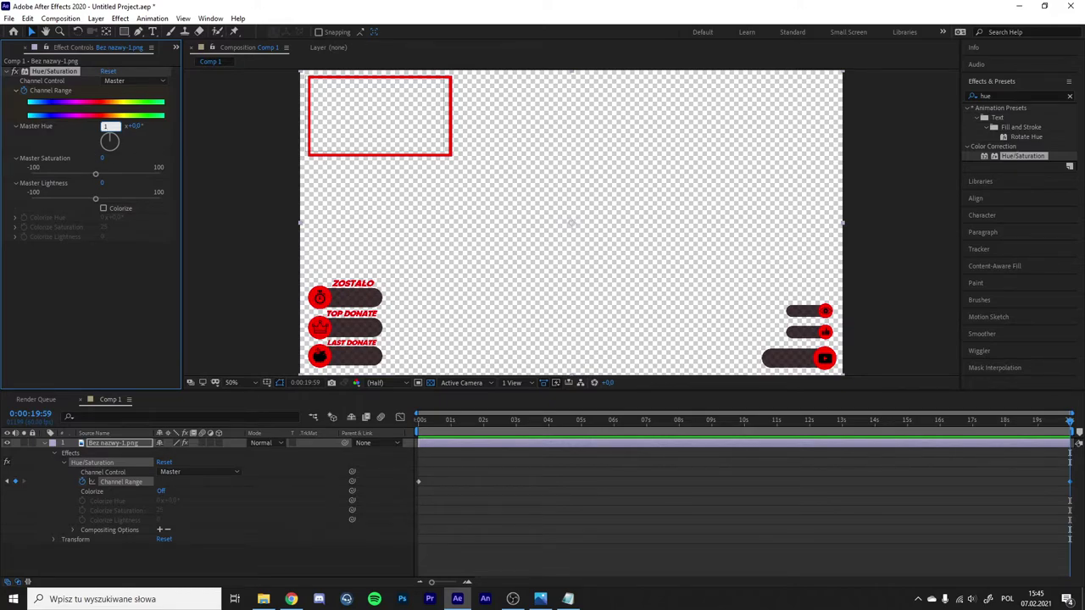
pyautogui.press('Return')
pyautogui.moveTo(1070, 421); pyautogui.dragTo(389, 443)
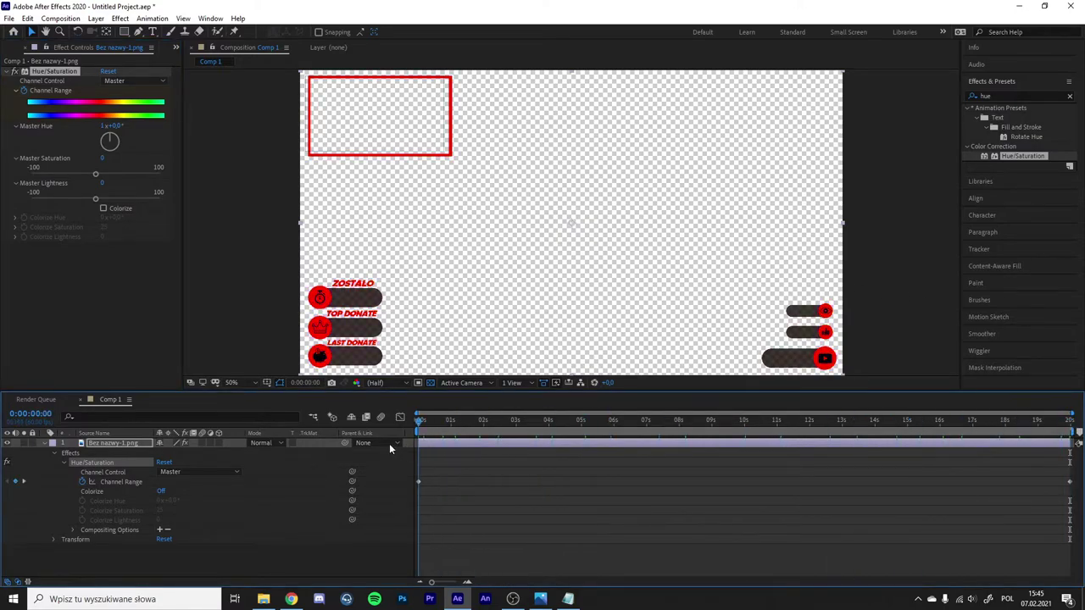
pyautogui.press('space')
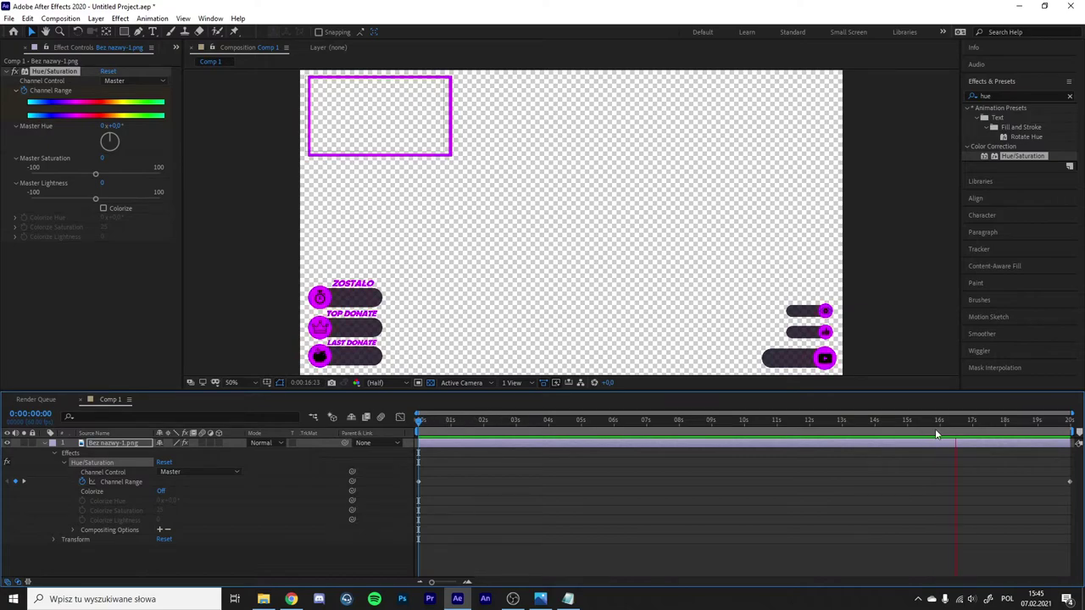
pyautogui.click(441, 420)
# Try a Master Hue of 5 revolutions at 0:00:19:59 and preview the faster colour cycle from the start.
pyautogui.moveTo(471, 423); pyautogui.dragTo(1070, 420)
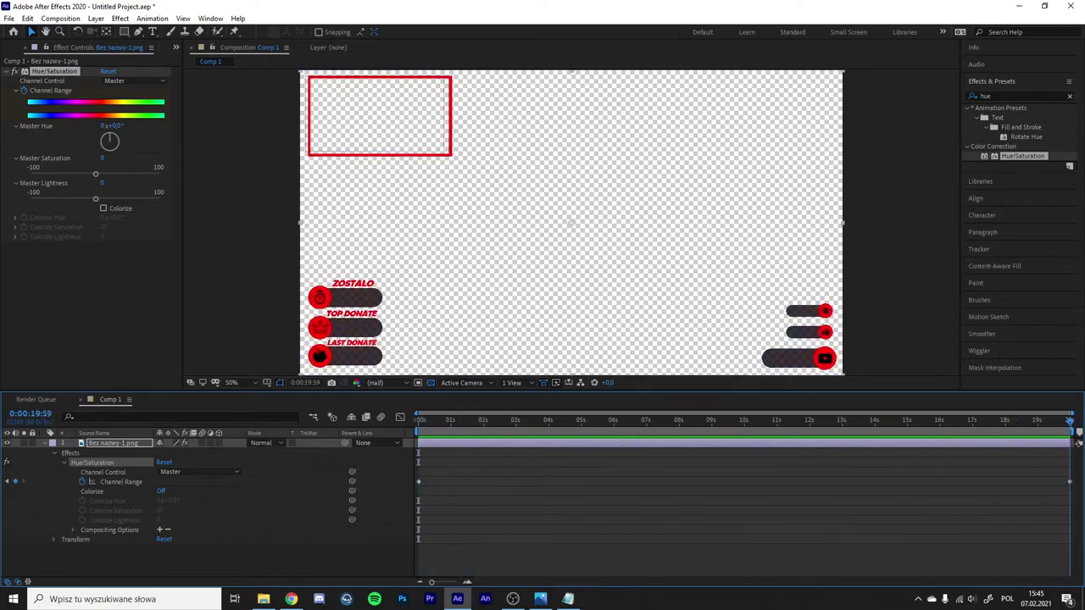
pyautogui.click(104, 126)
pyautogui.write('5')
pyautogui.press('Return')
pyautogui.click(420, 424)
pyautogui.moveTo(419, 427); pyautogui.dragTo(411, 419)
pyautogui.press('space')
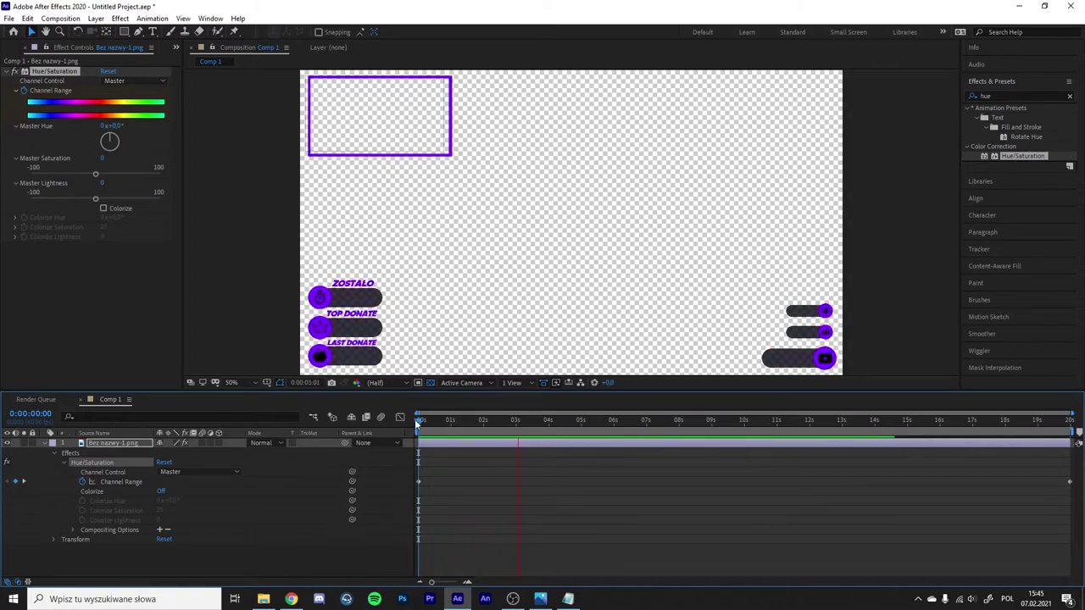
pyautogui.press('space')
# Set Master Hue to 1 revolution at the last keyframe and scrub back through the timeline to check the colours.
pyautogui.press('End')
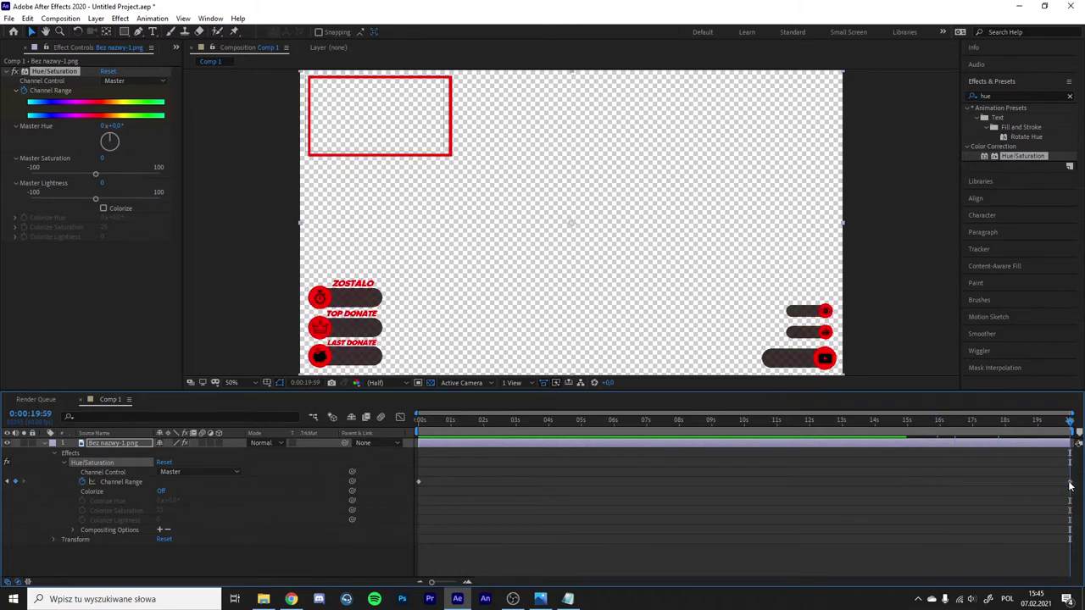
pyautogui.click(104, 125)
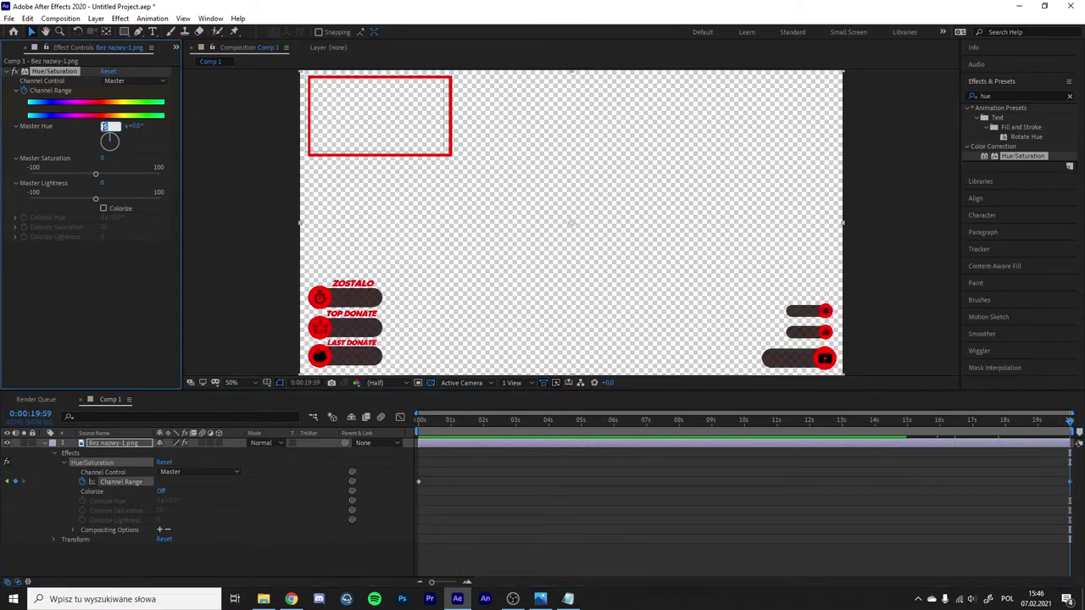
pyautogui.press('Return')
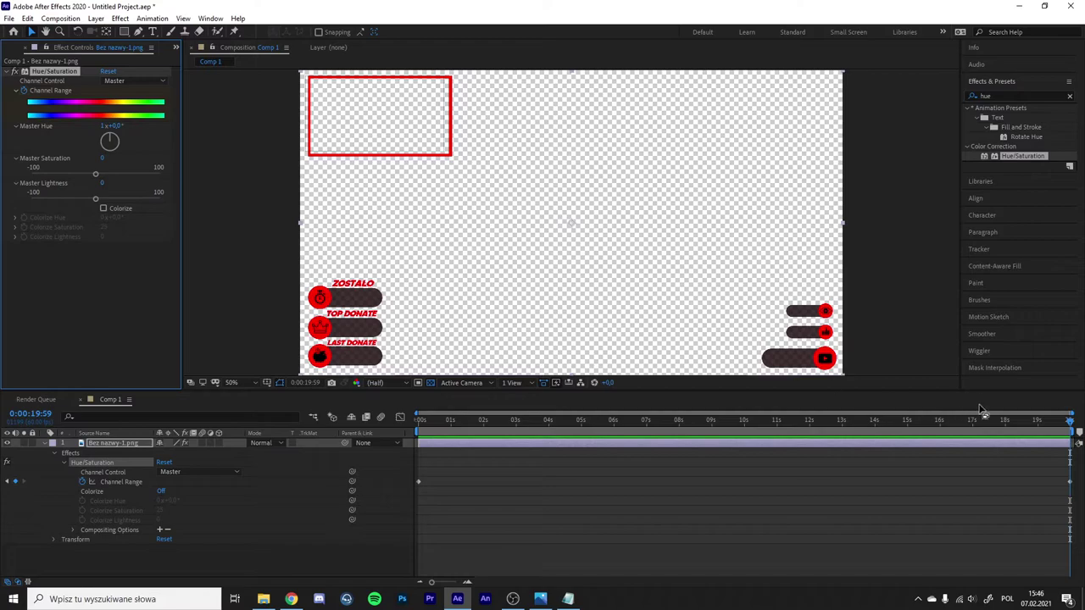
pyautogui.moveTo(1070, 430); pyautogui.dragTo(479, 445)
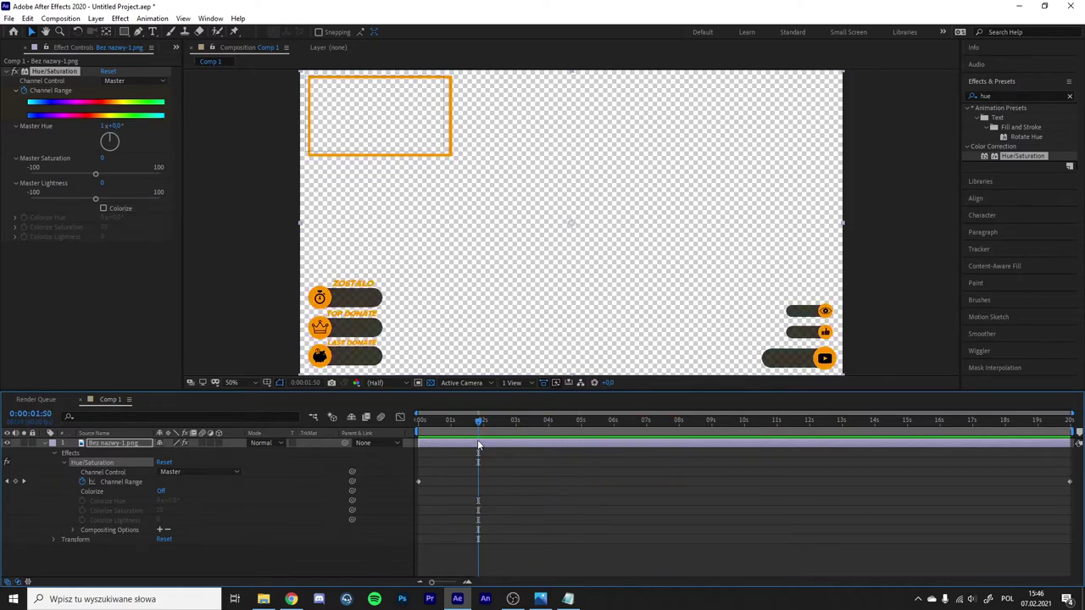
# Add Comp 1 to the render queue and accept Best quality at full resolution in its render settings.
pyautogui.click(9, 18)
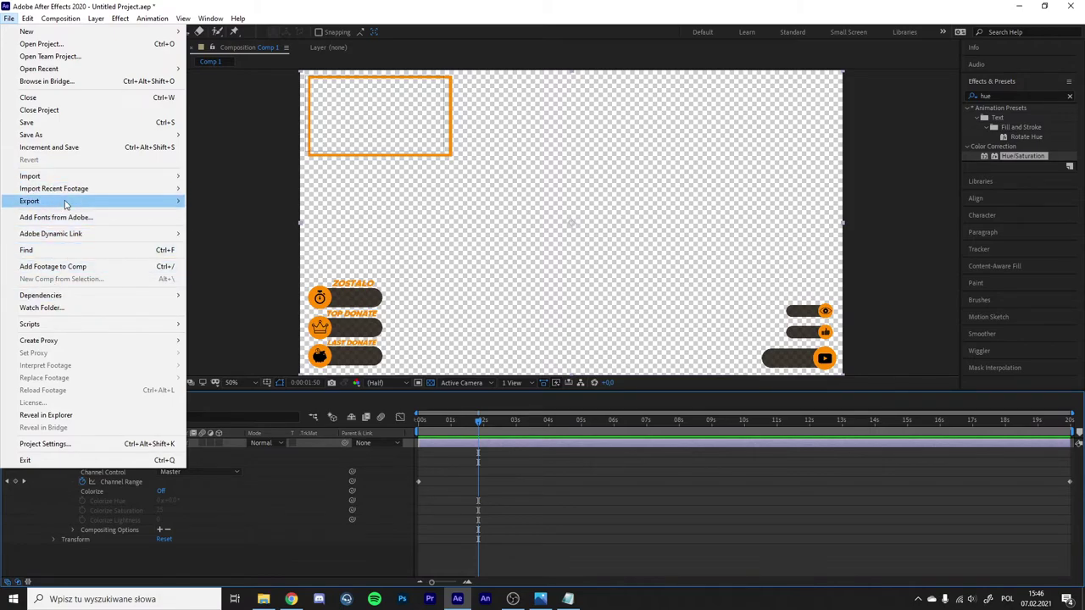
pyautogui.moveTo(140, 204)
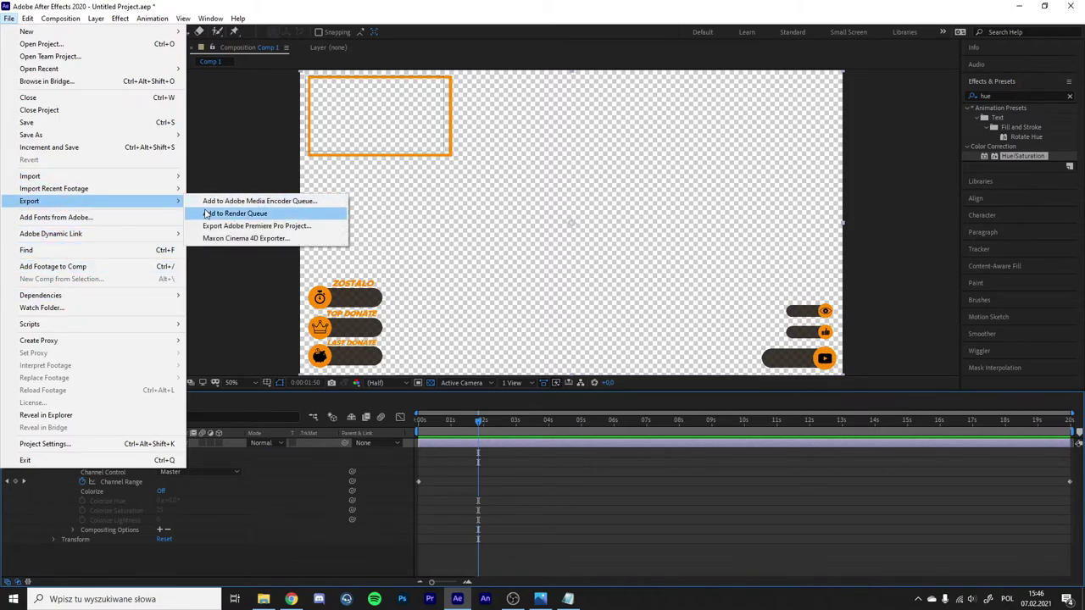
pyautogui.click(234, 214)
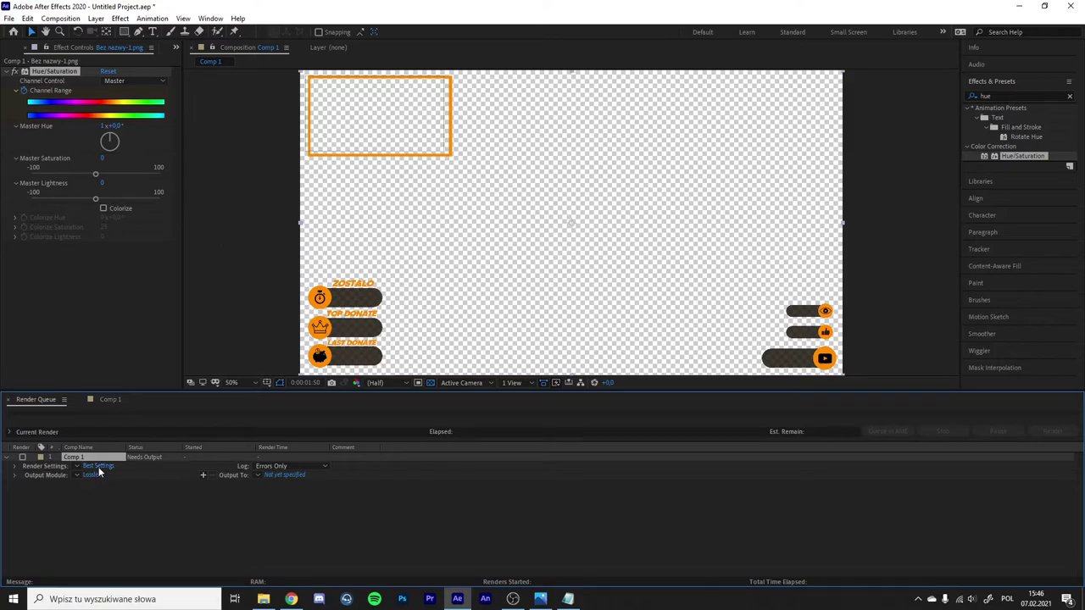
pyautogui.click(98, 467)
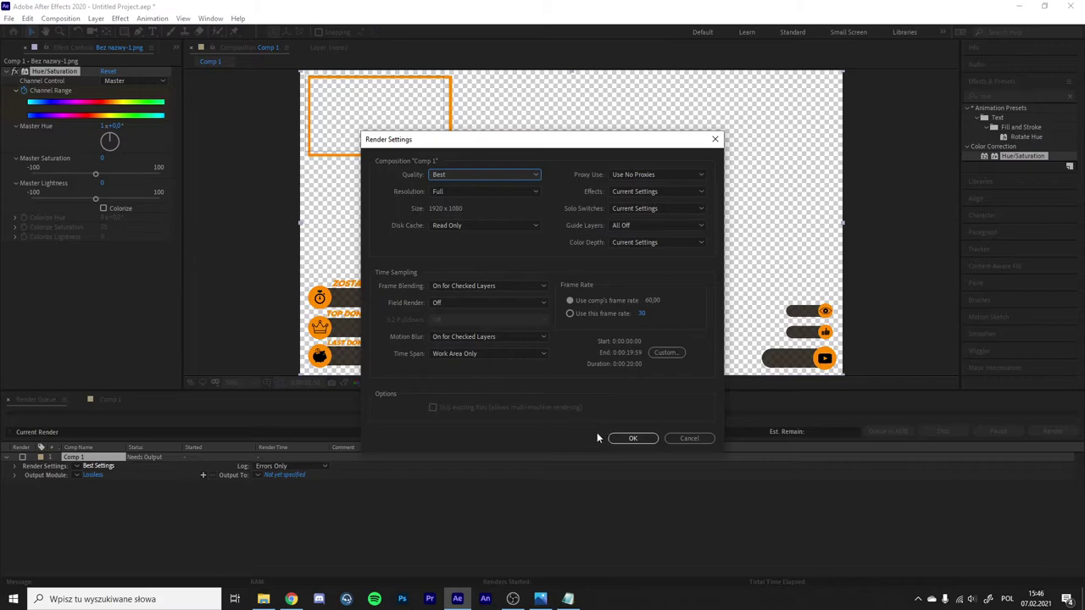
pyautogui.click(632, 438)
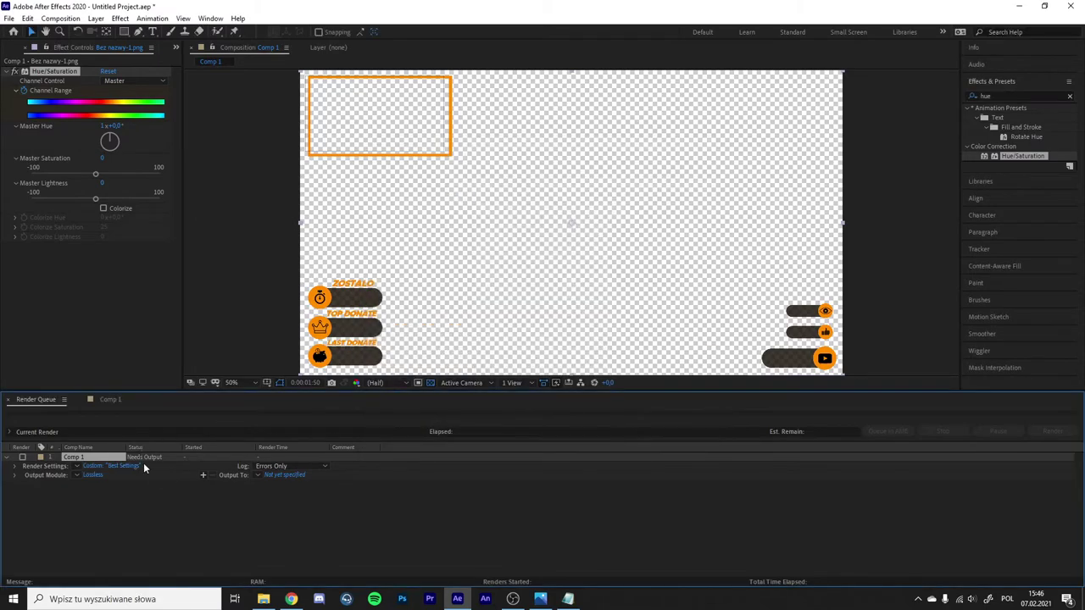
# Configure the output module of Comp 1 as QuickTime with RGB + Alpha channels.
pyautogui.click(93, 475)
pyautogui.click(508, 160)
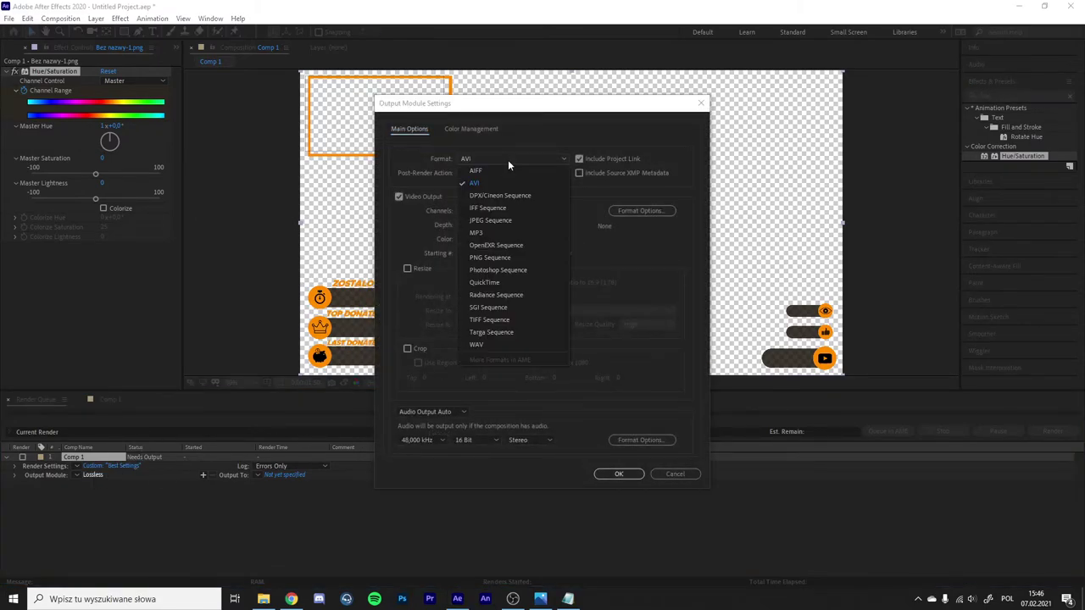
pyautogui.click(517, 286)
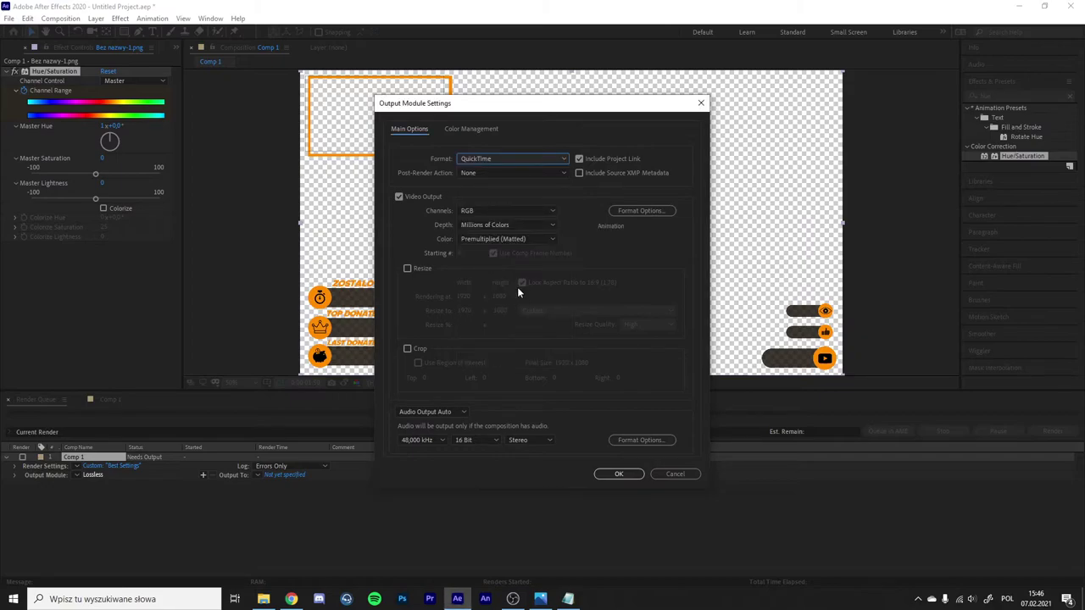
pyautogui.click(491, 211)
pyautogui.click(496, 249)
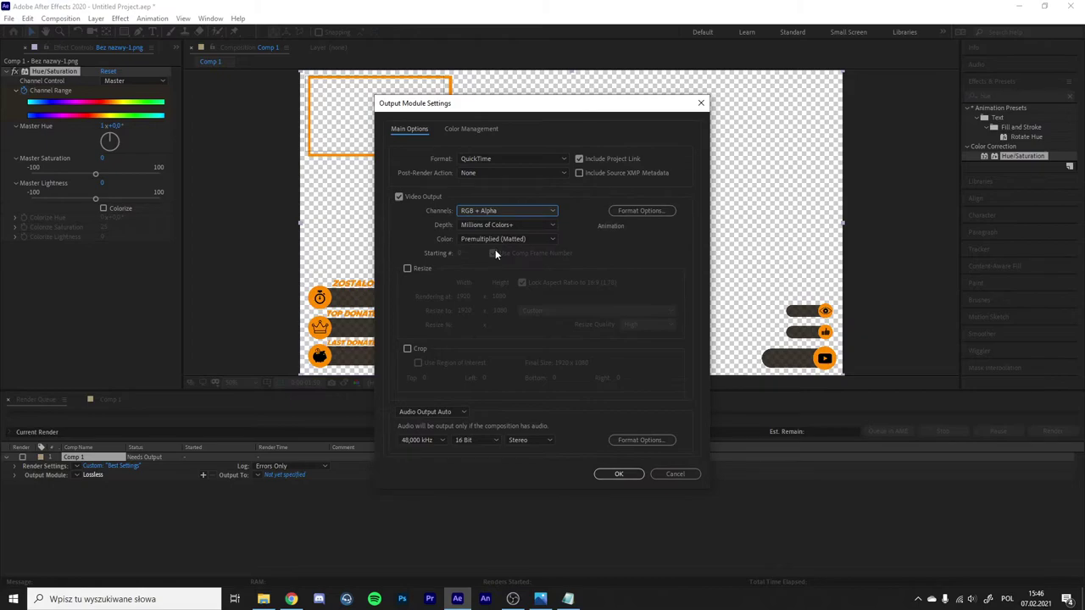
pyautogui.click(498, 211)
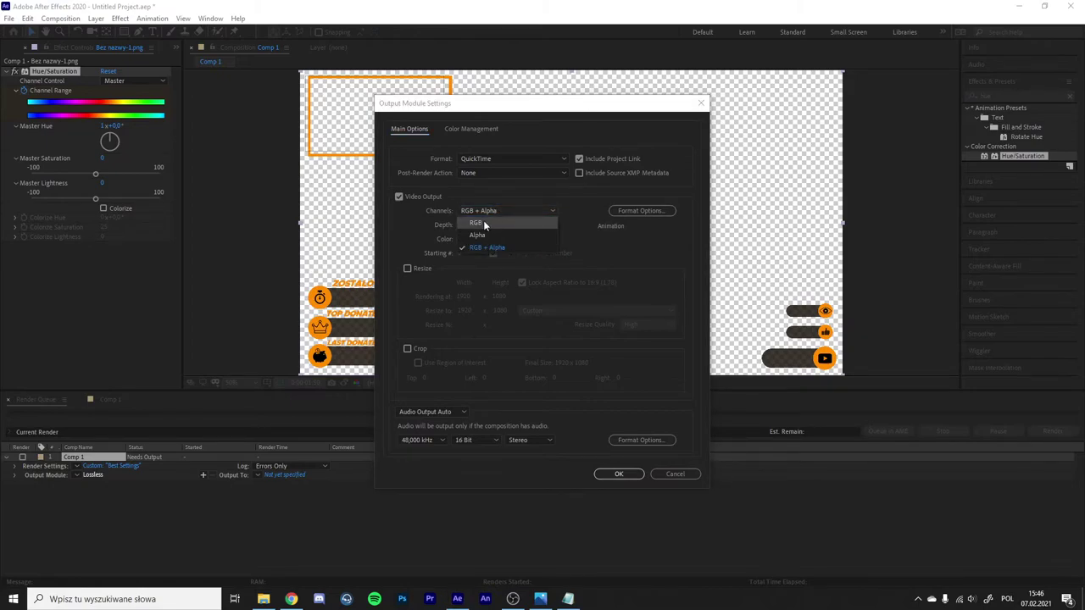
pyautogui.click(497, 246)
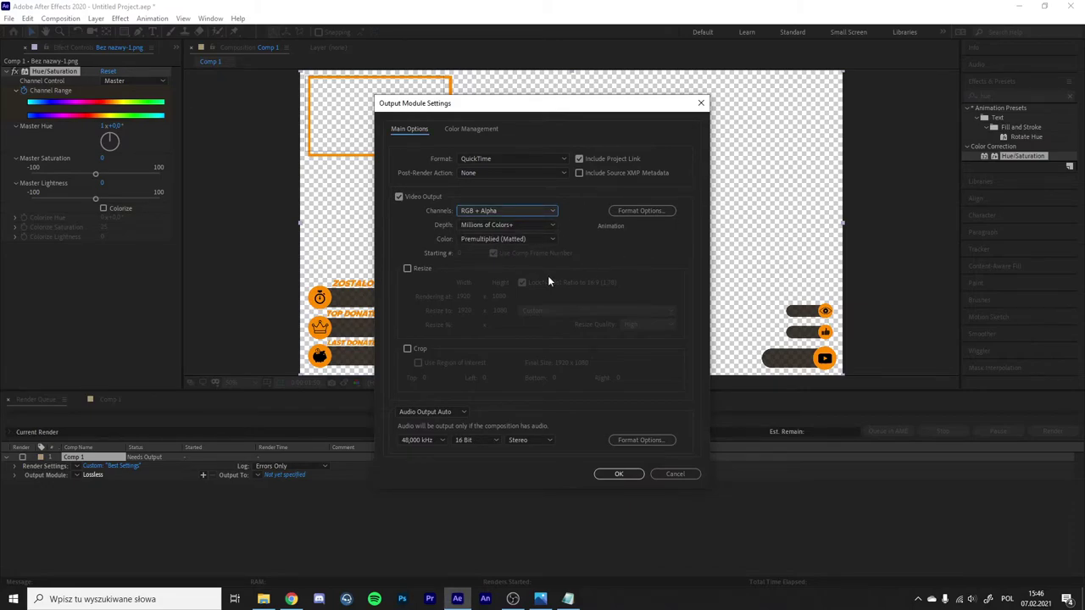
pyautogui.click(618, 475)
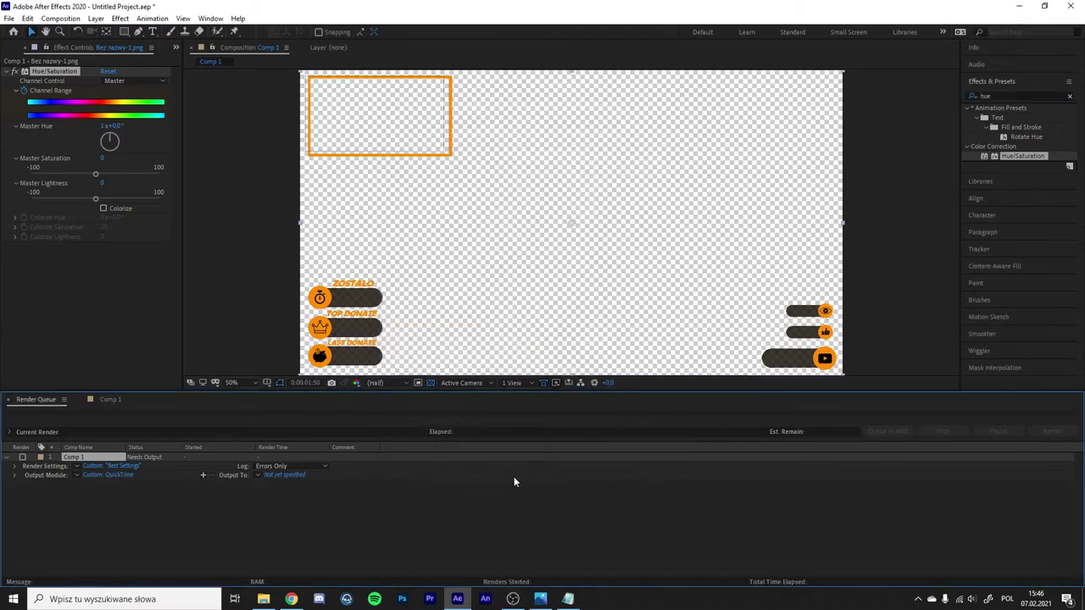
# Set the output file to "Overlay animowany poradink" in the Overlay poradnik folder on the desktop and render it.
pyautogui.click(284, 476)
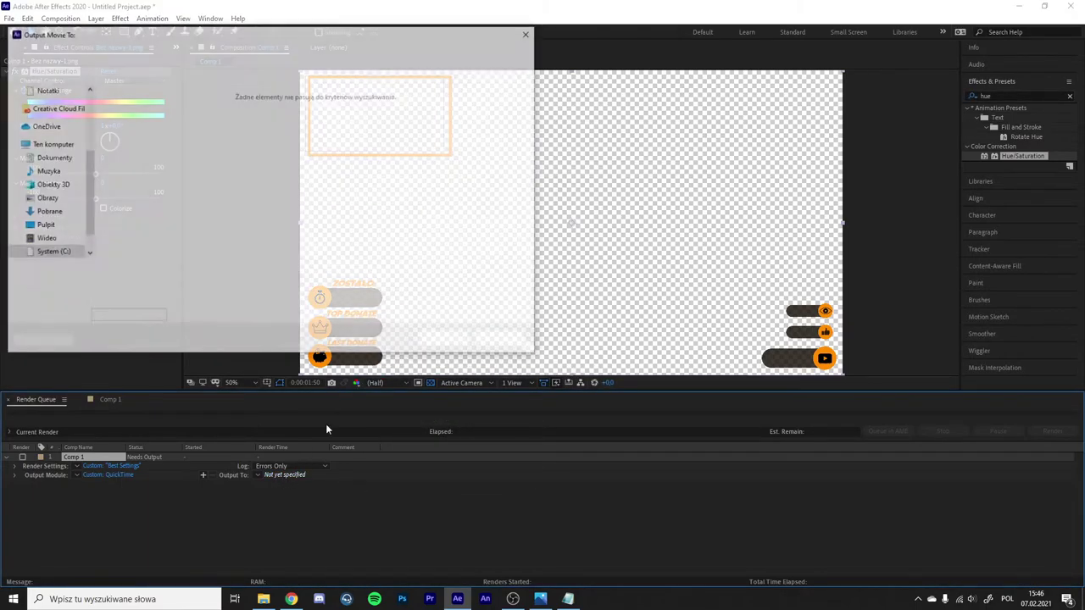
pyautogui.moveTo(218, 34); pyautogui.dragTo(251, 44)
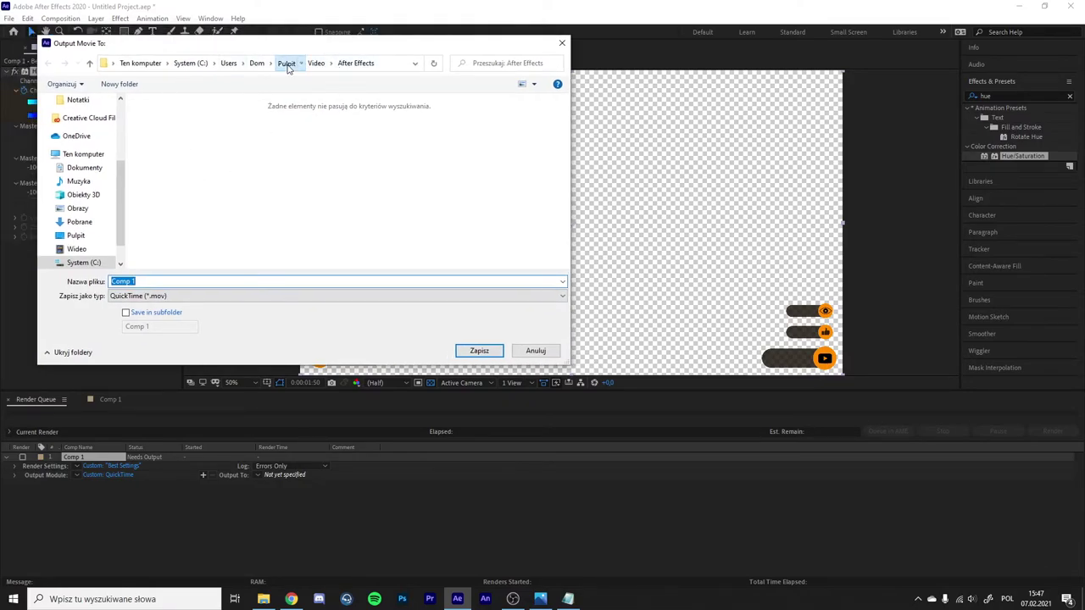
pyautogui.click(286, 63)
pyautogui.doubleClick(188, 165)
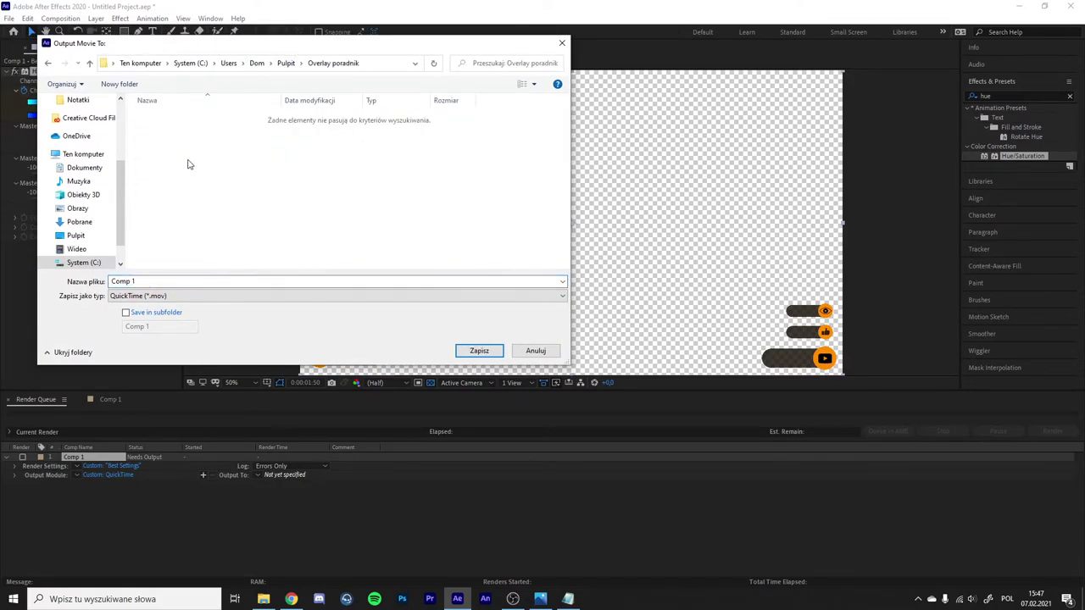
pyautogui.write('Overlay a')
pyautogui.write('nimowany pora')
pyautogui.write('dink')
pyautogui.click(479, 350)
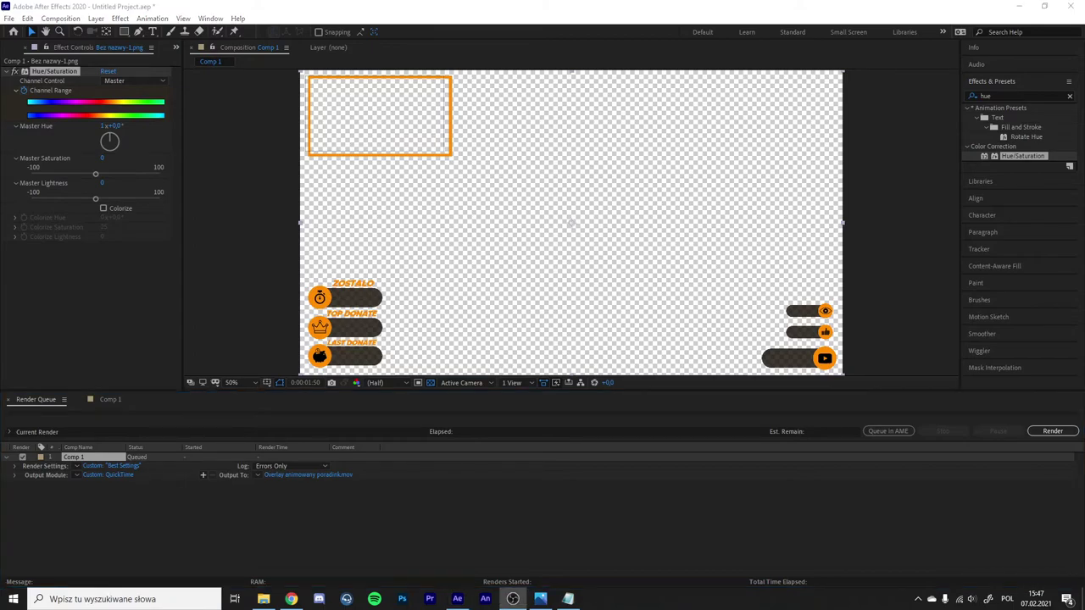
pyautogui.click(1067, 433)
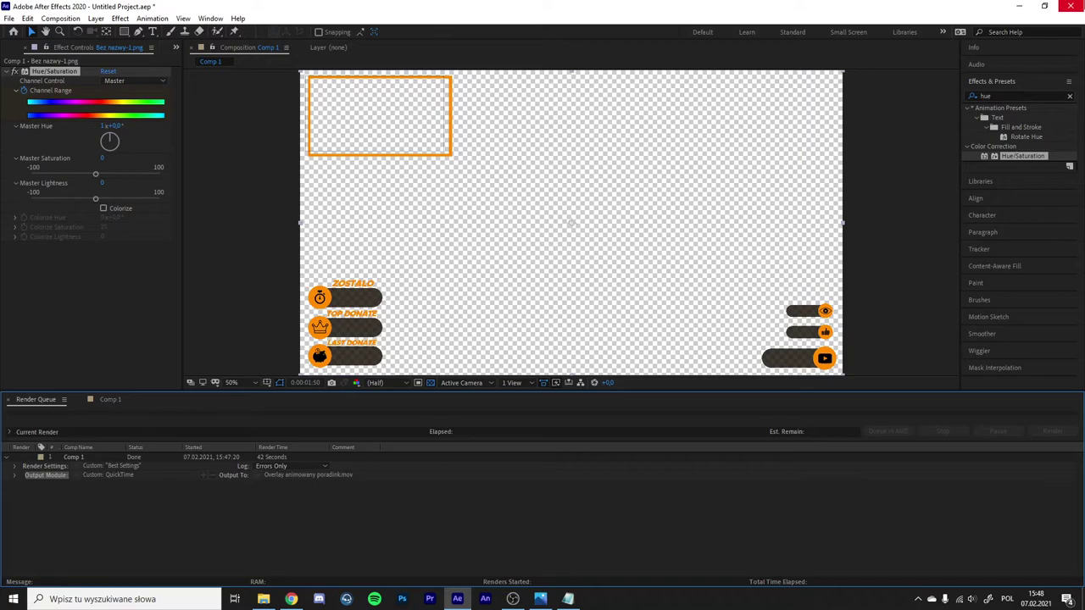
# Close After Effects, saving the project as "Poradnik overlay edycja".
pyautogui.click(1073, 7)
pyautogui.click(513, 316)
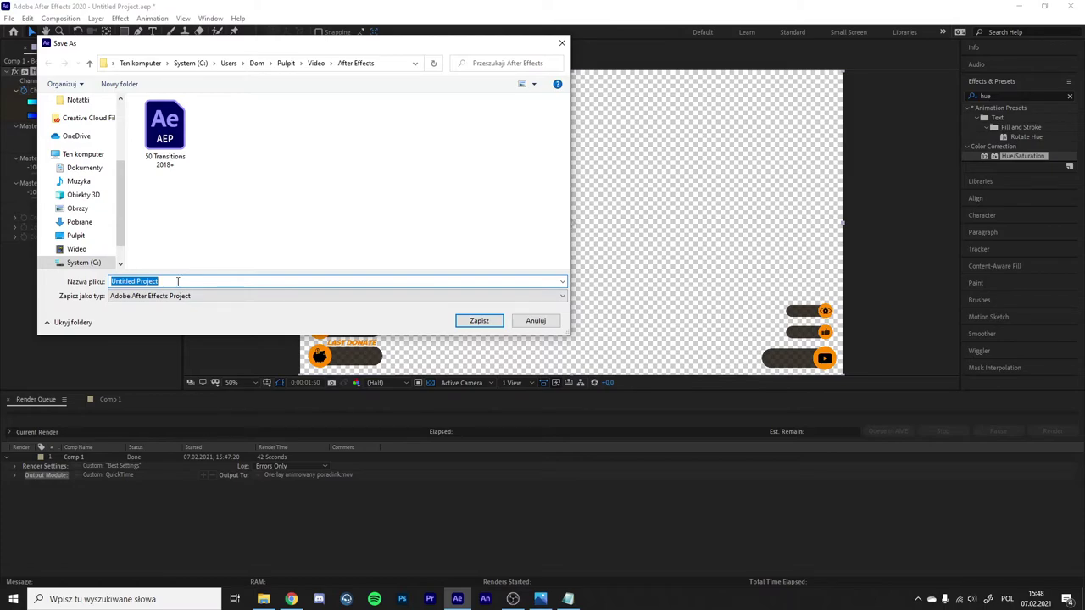
pyautogui.write('Poradnik overlay edycja')
pyautogui.press('Return')
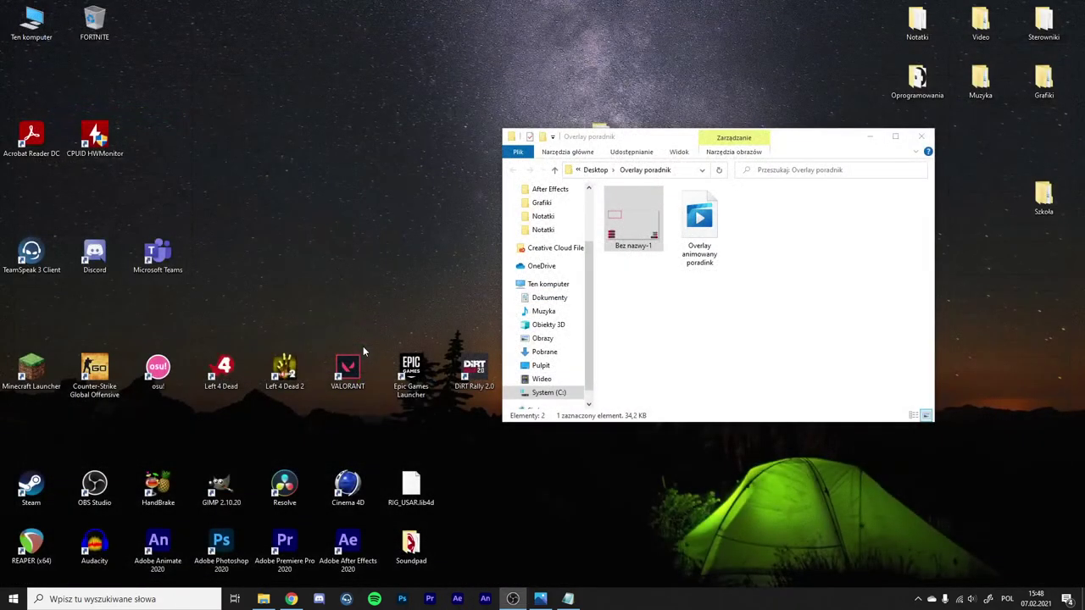
# Switch to OBS and add a new image source named "Overlay zwykły poradik" to the Nagrywanie scene.
pyautogui.click(818, 151)
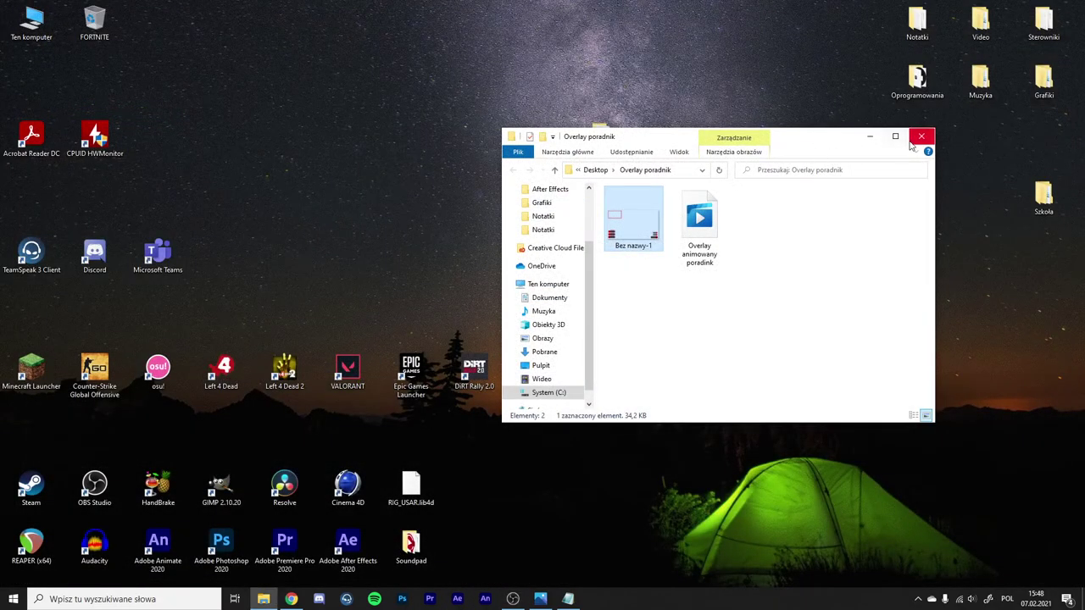
pyautogui.moveTo(832, 140); pyautogui.dragTo(737, 143)
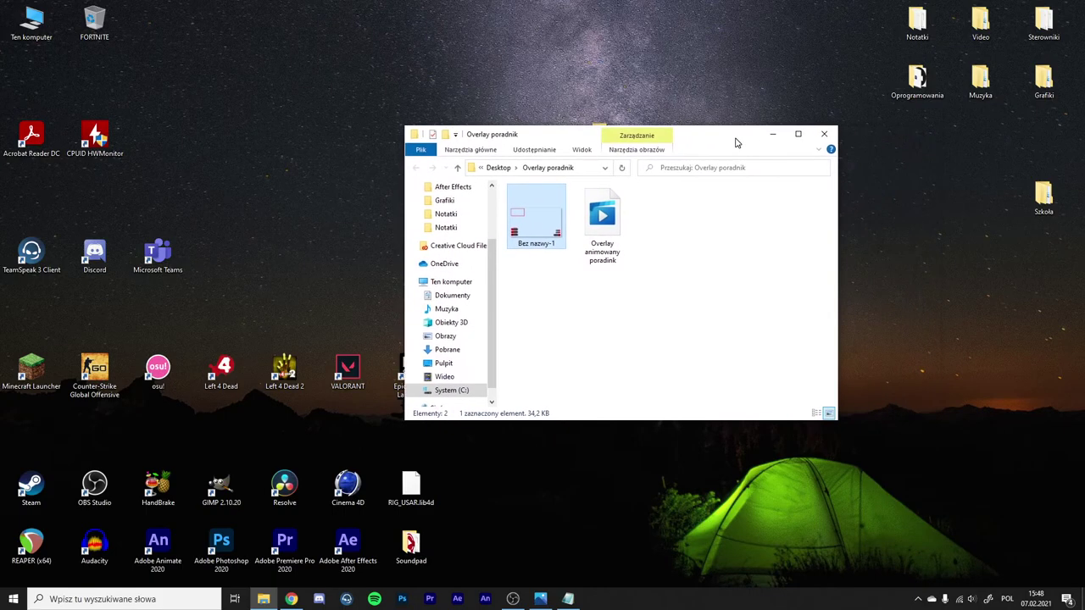
pyautogui.hotkey('alt', 'Tab')
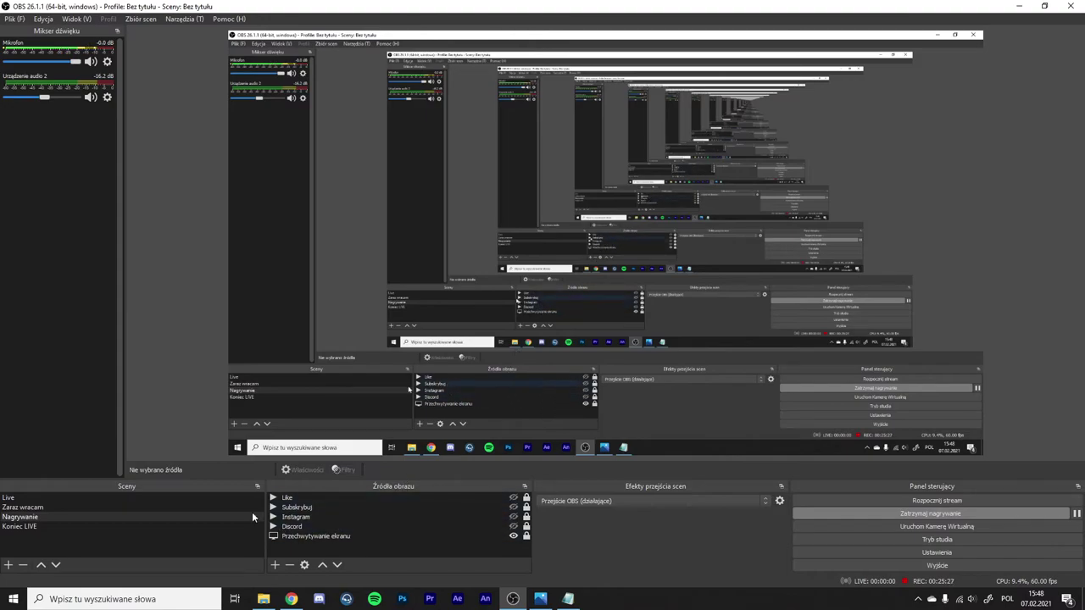
pyautogui.click(277, 567)
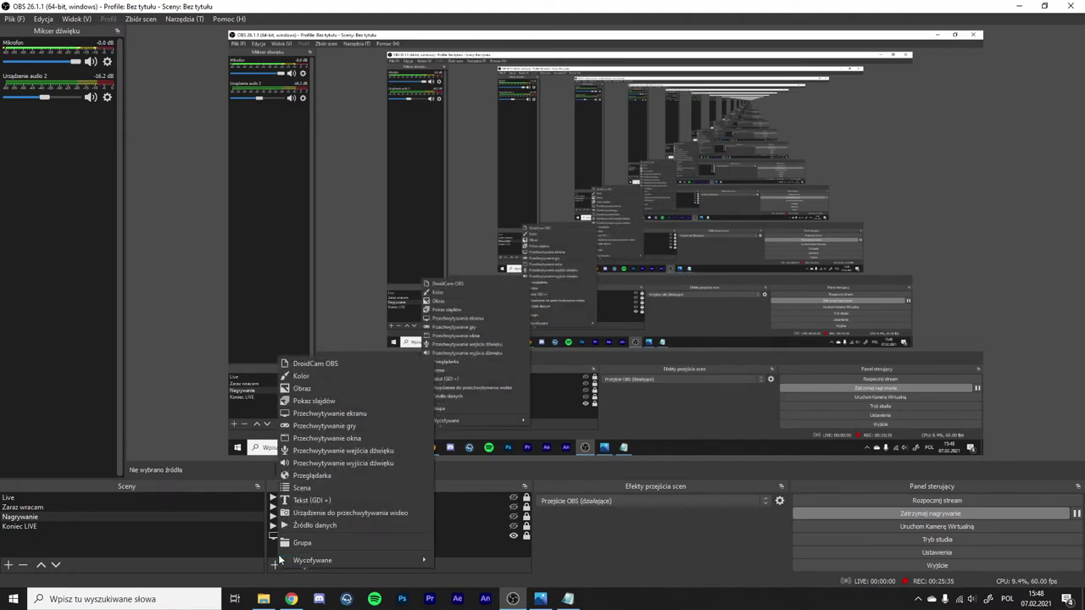
pyautogui.click(305, 389)
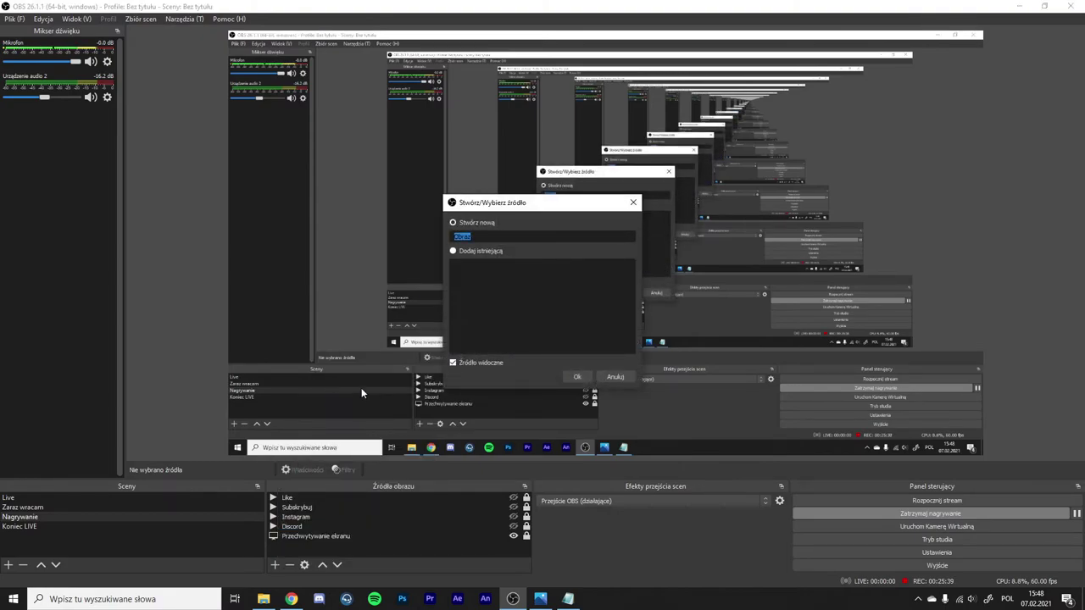
pyautogui.write('Overlay zwykły poradik')
pyautogui.click(580, 376)
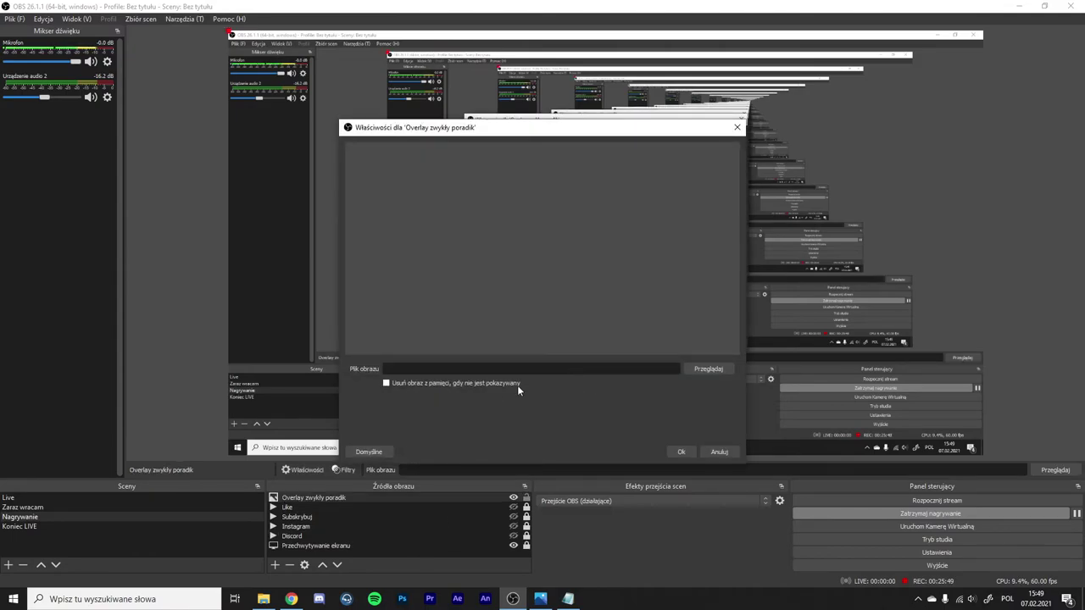
# Load Bez nazwy-1.png from the desktop's Overlay poradnik folder into the image source and confirm its properties.
pyautogui.click(719, 371)
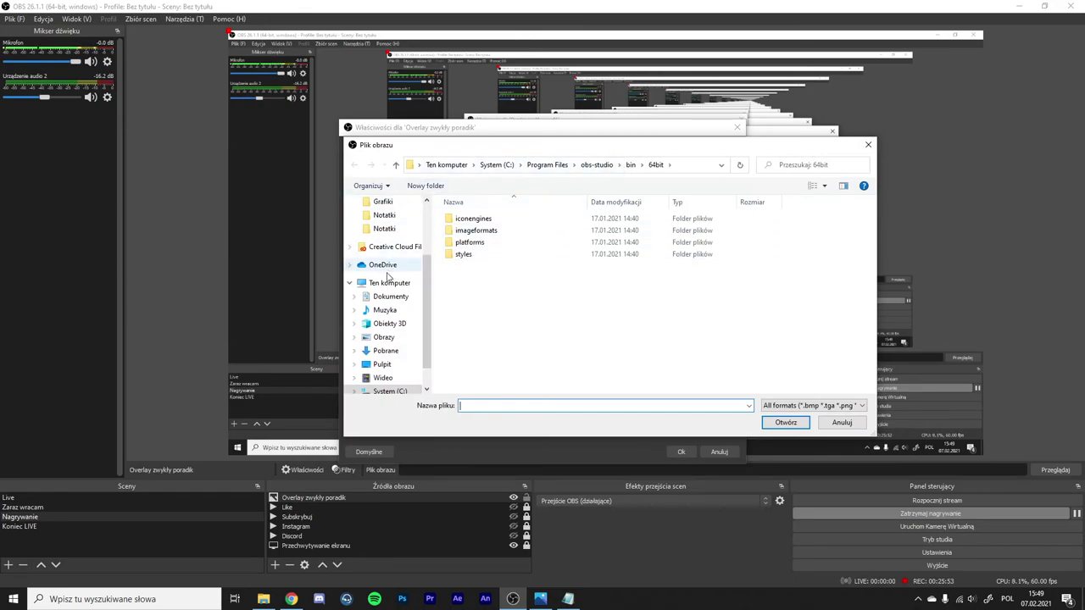
pyautogui.click(382, 364)
pyautogui.doubleClick(504, 266)
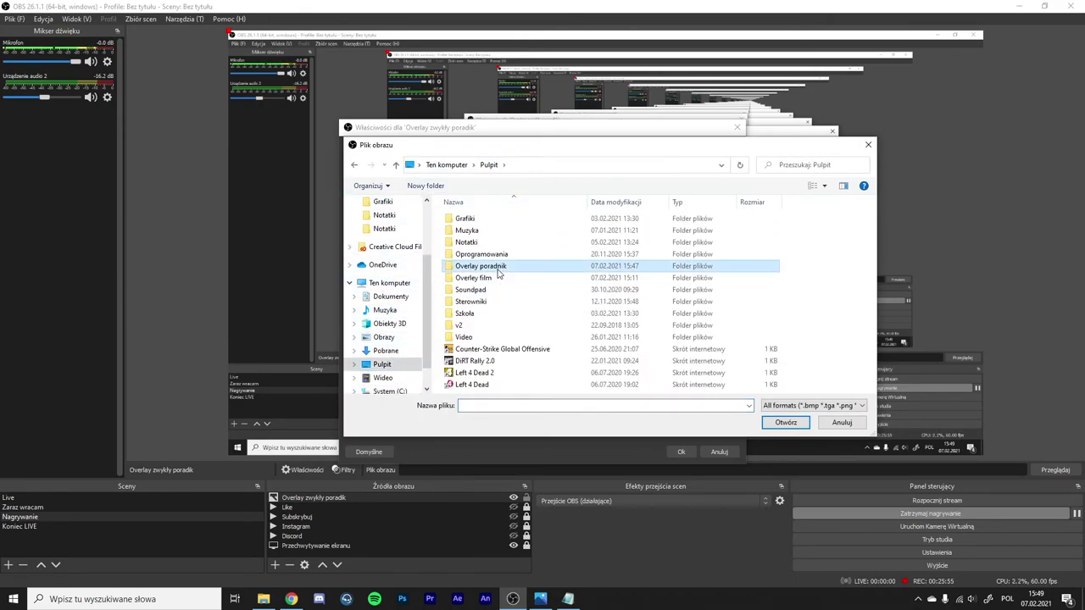
pyautogui.doubleClick(472, 249)
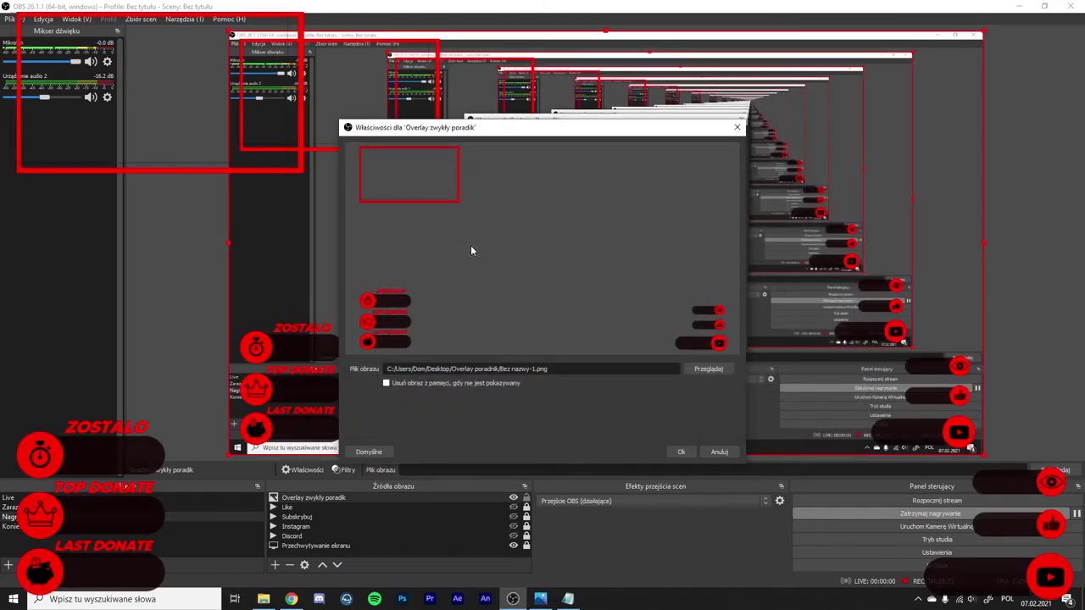
pyautogui.moveTo(628, 129); pyautogui.dragTo(700, 102)
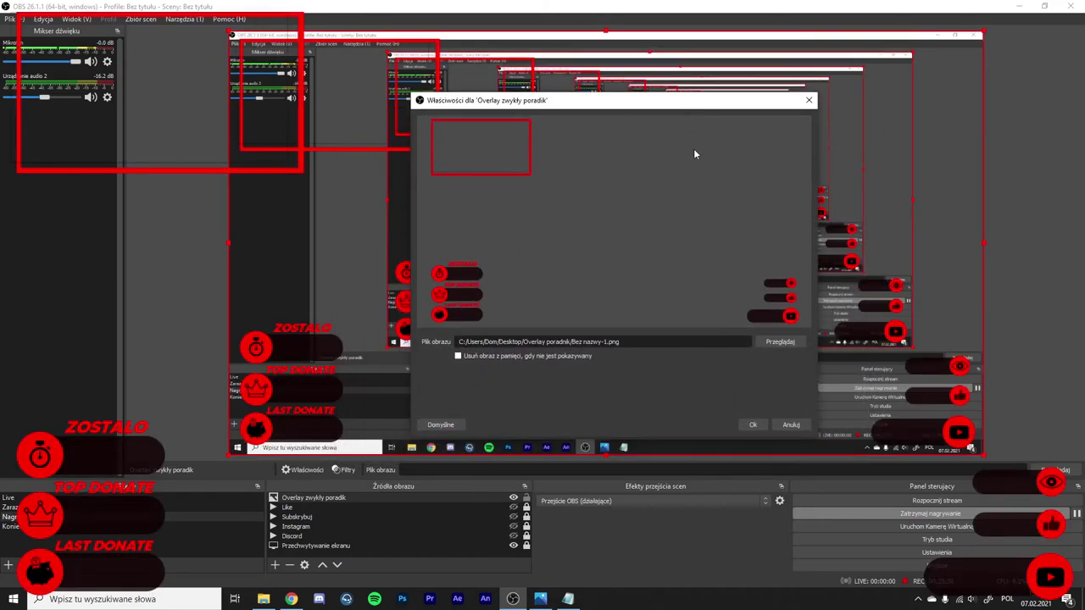
pyautogui.click(755, 424)
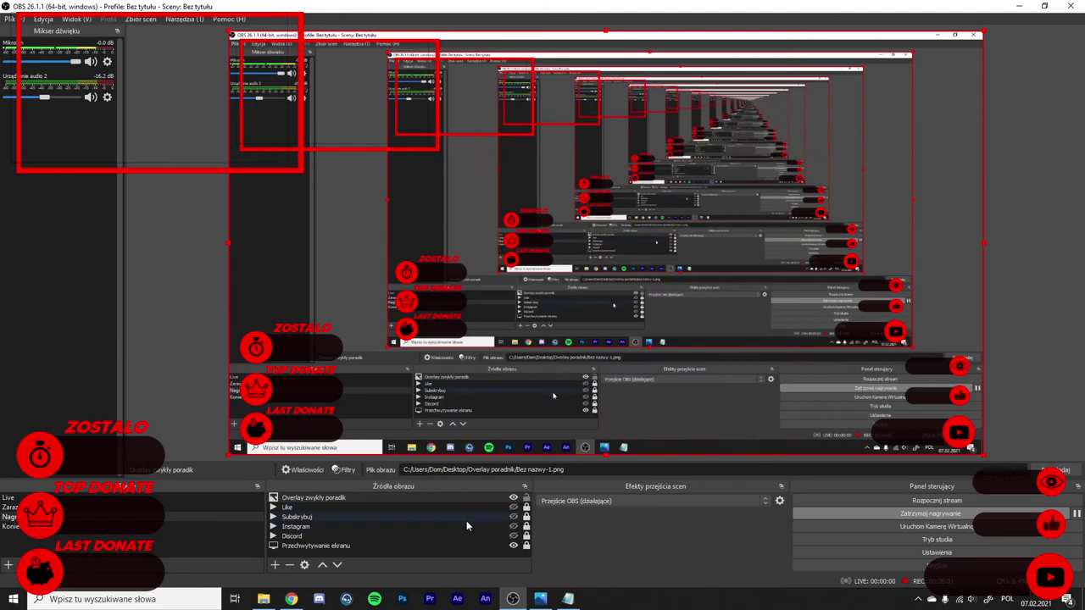
pyautogui.click(559, 442)
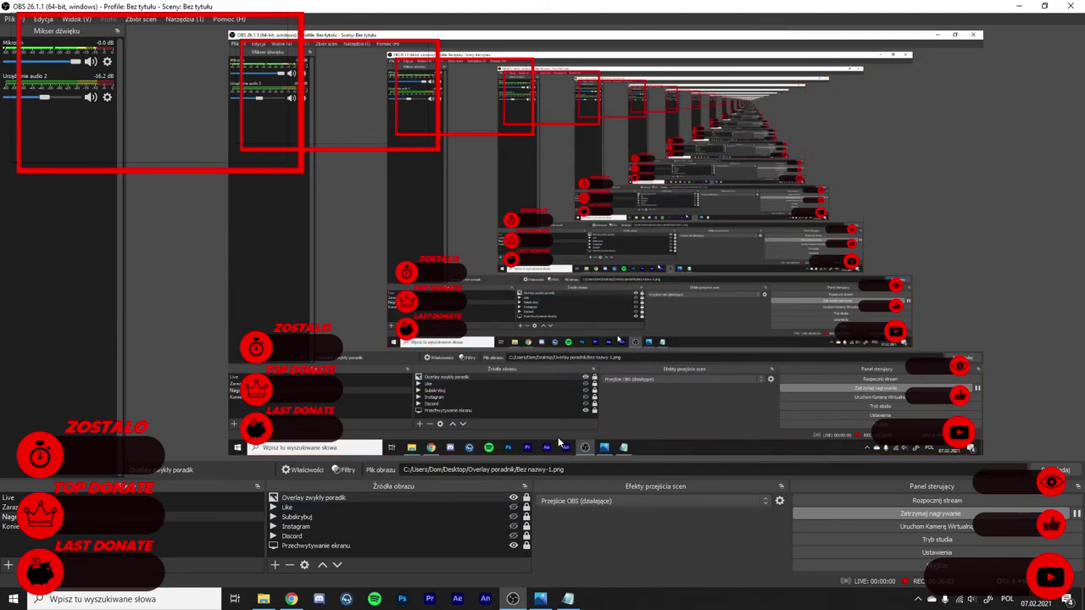